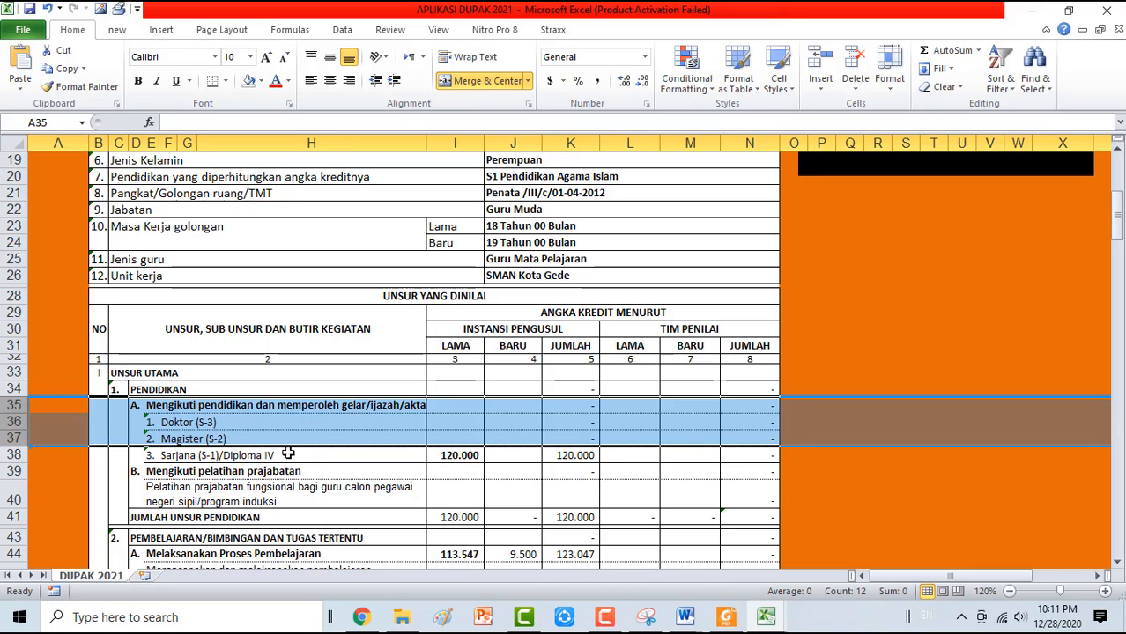
- Select entire rows 36 and 37, the Doktor (S-3) and Magister (S-2) entries, and open their row options
left_click(422, 427)
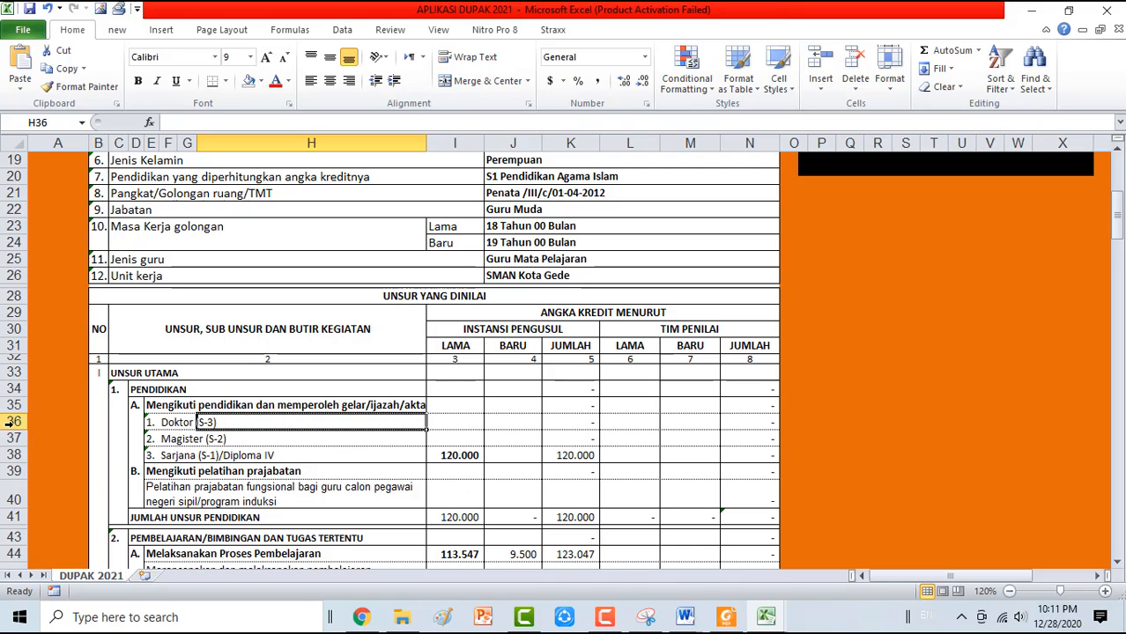
left_click_drag(8, 423, 49, 439)
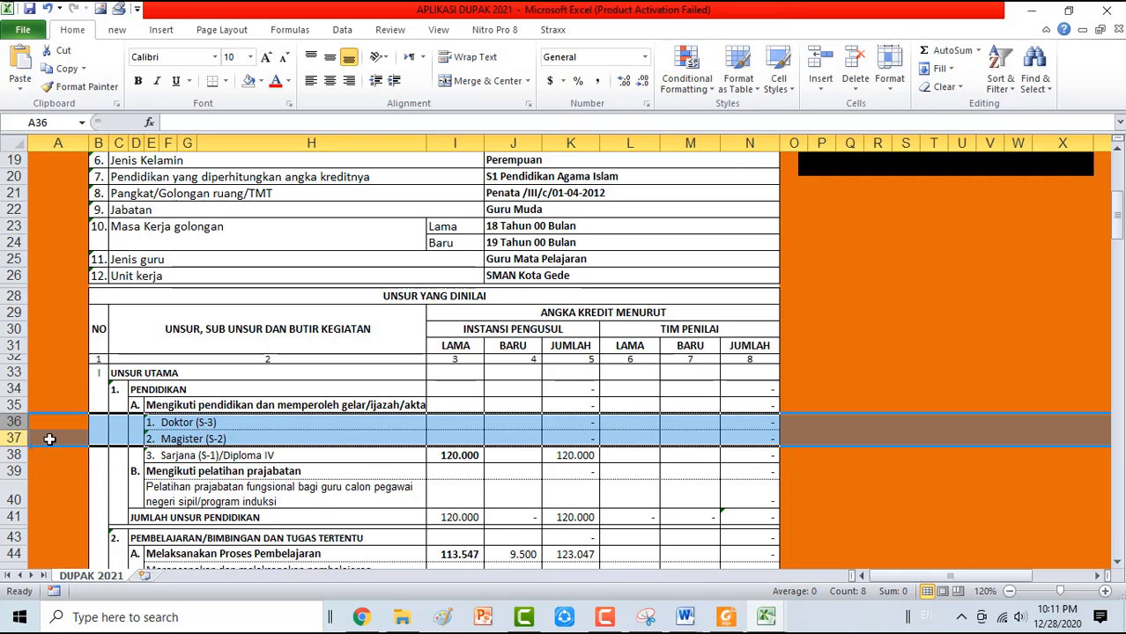
right_click(185, 429)
left_click(234, 407)
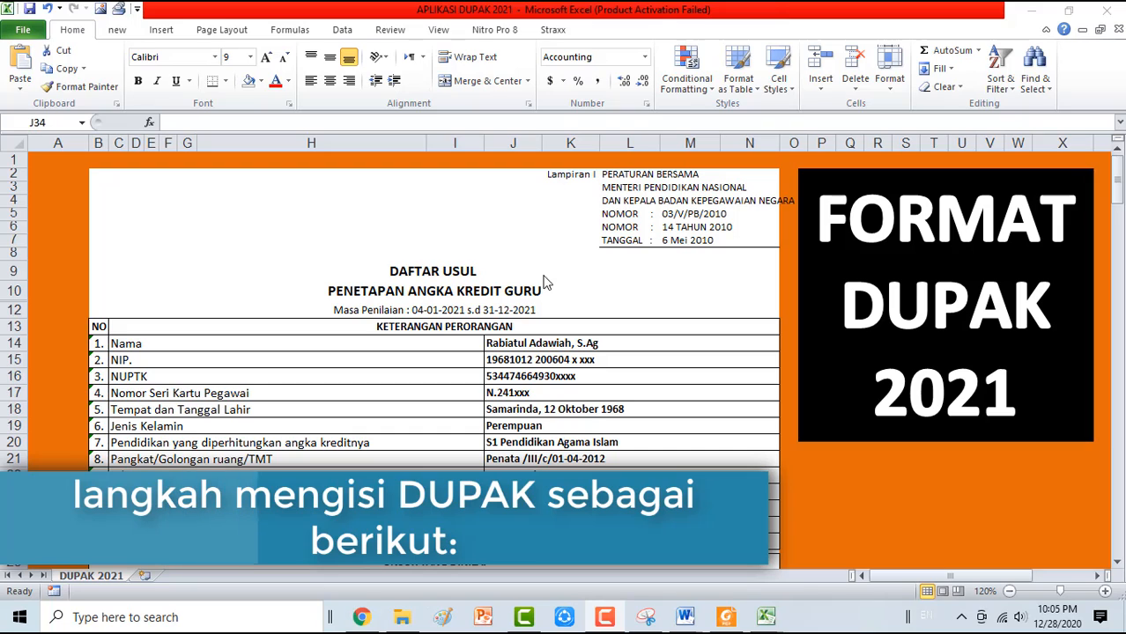
- Review the Masa Penilaian period and the first KETERANGAN PERORANGAN entries, from Nama to Nomor Seri Kartu Pegawai
left_click(405, 310)
left_click(406, 309)
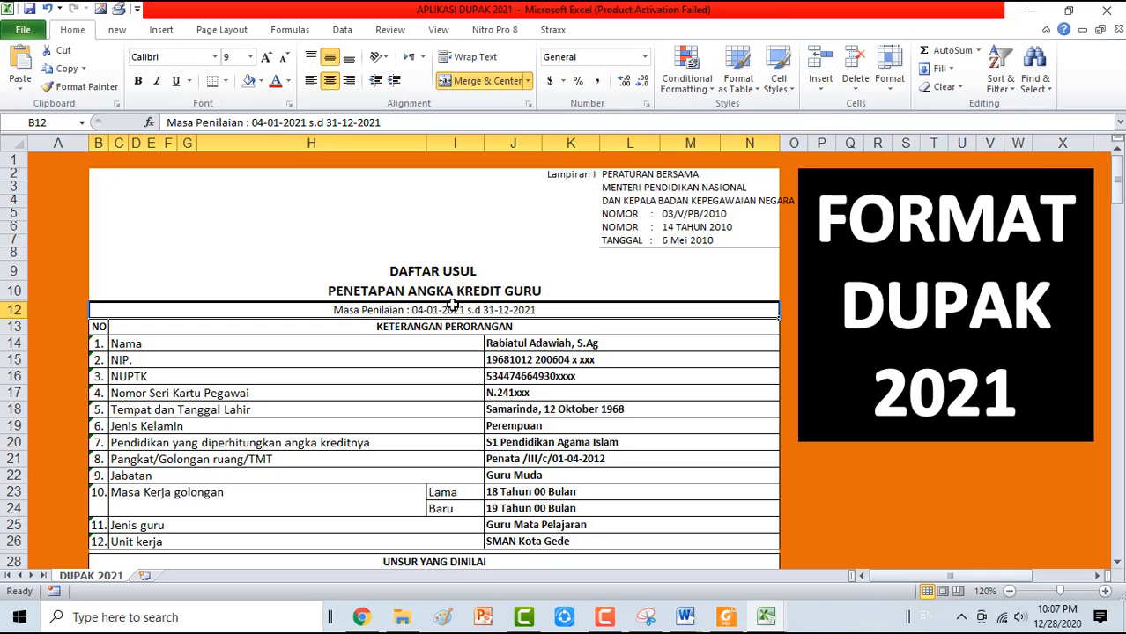
left_click(220, 344)
left_click(498, 346)
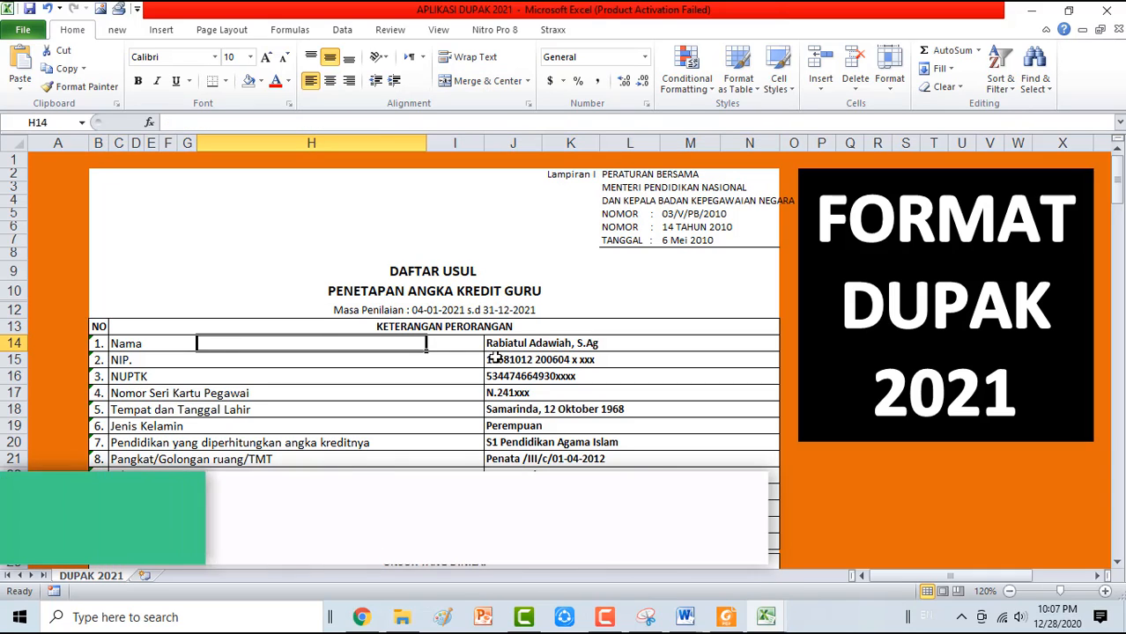
left_click_drag(498, 346, 510, 393)
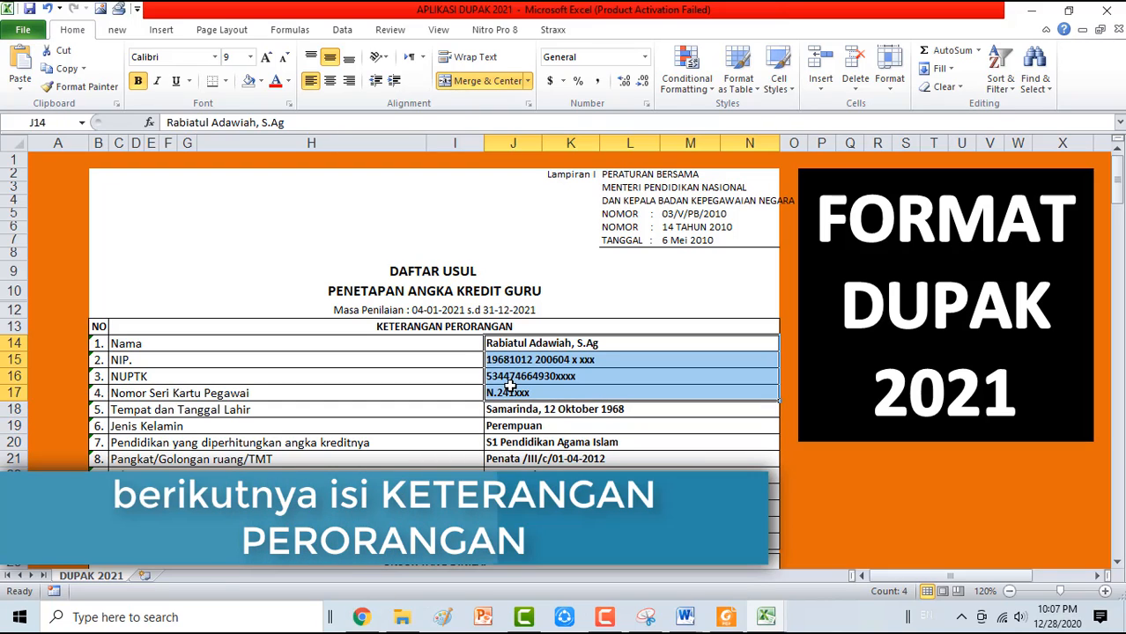
left_click(507, 361)
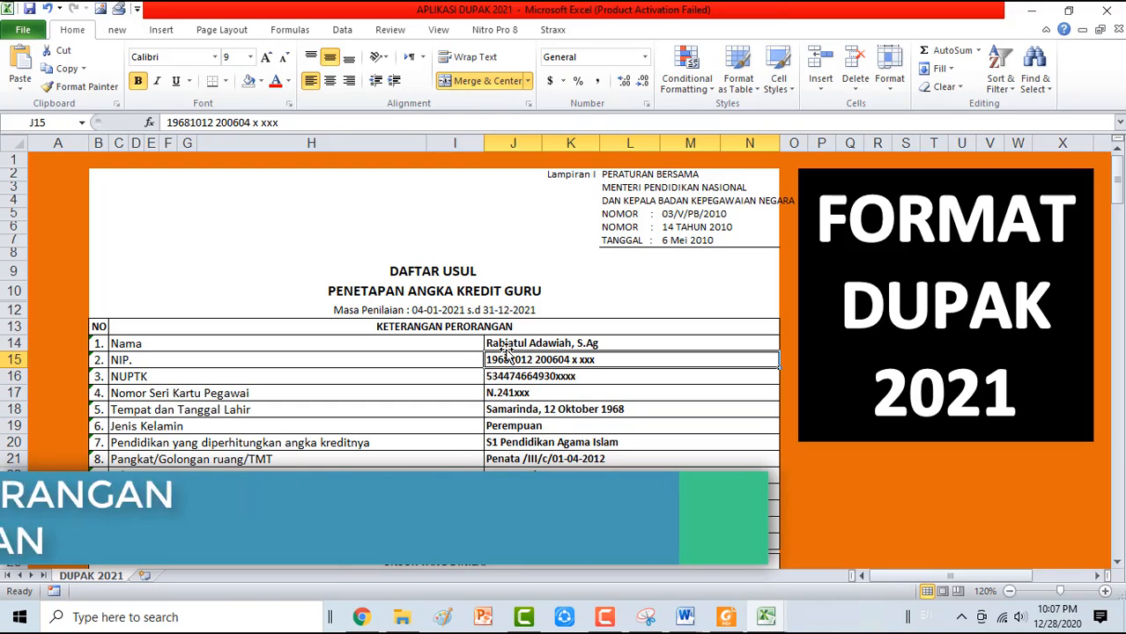
left_click(503, 345)
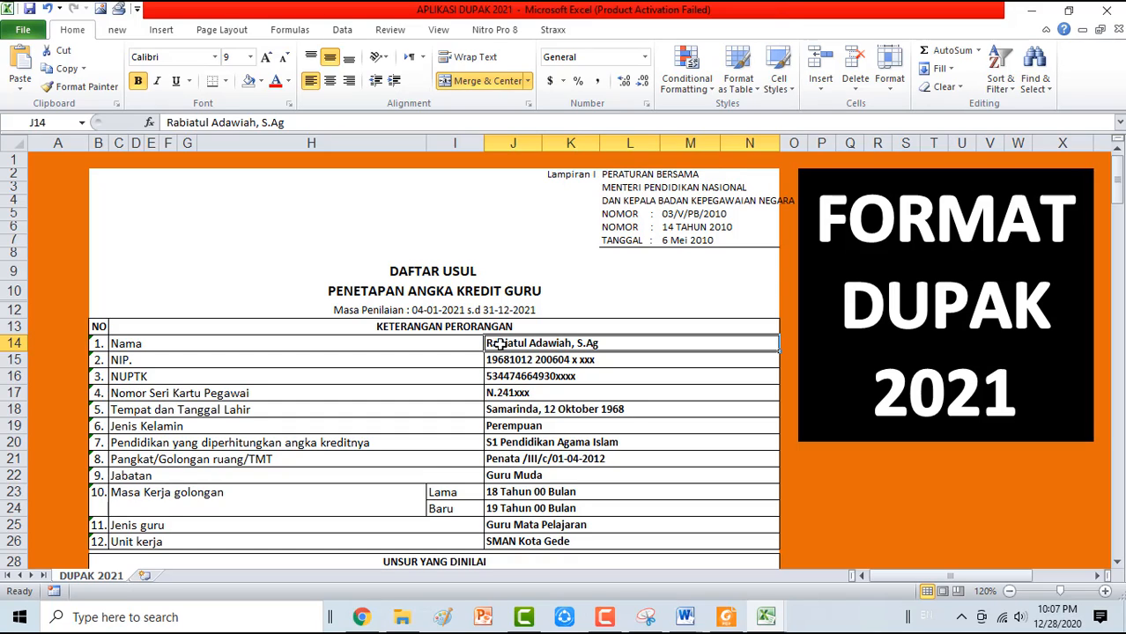
- Replace the NUPTK value in the personal details with a text hyphen, entered as '-
left_click(498, 376)
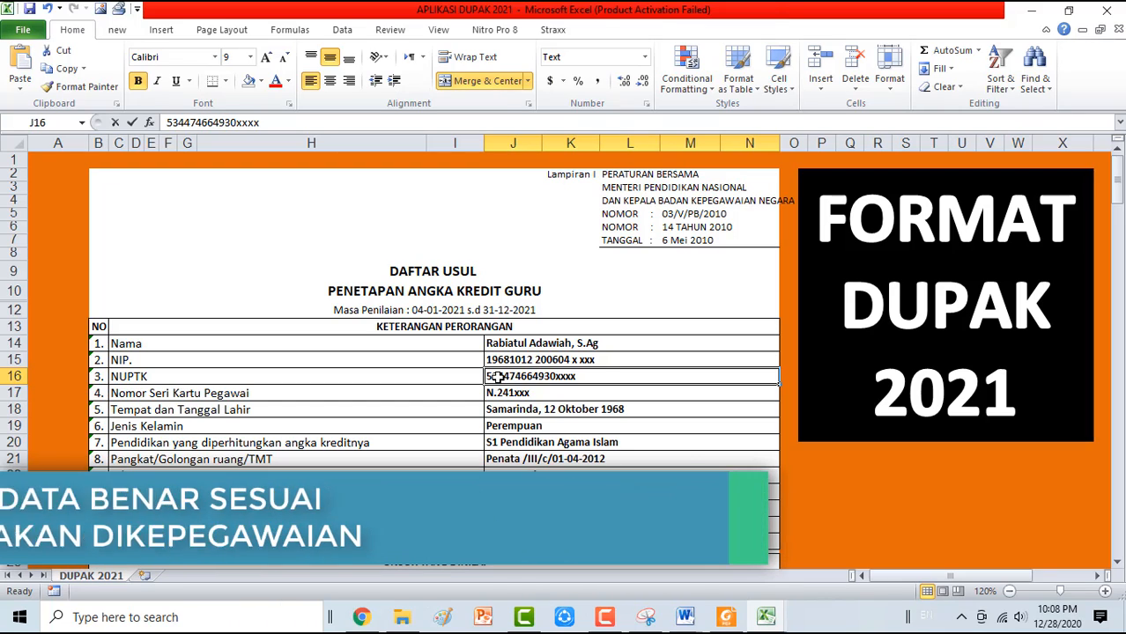
double_click(608, 381)
type("'")
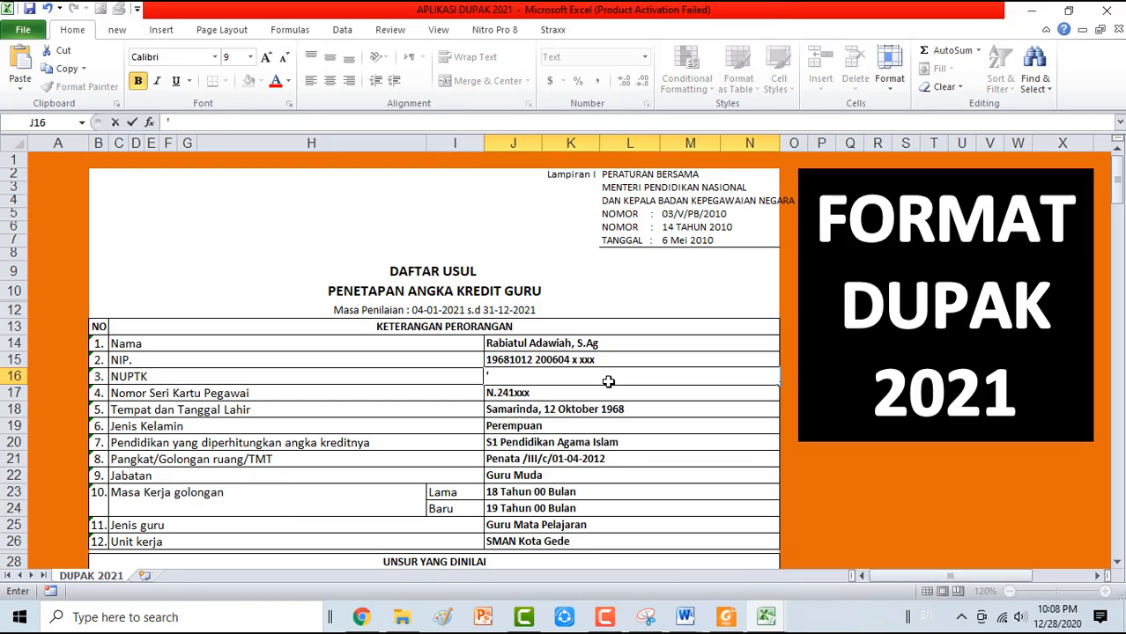
type("-")
key("Return")
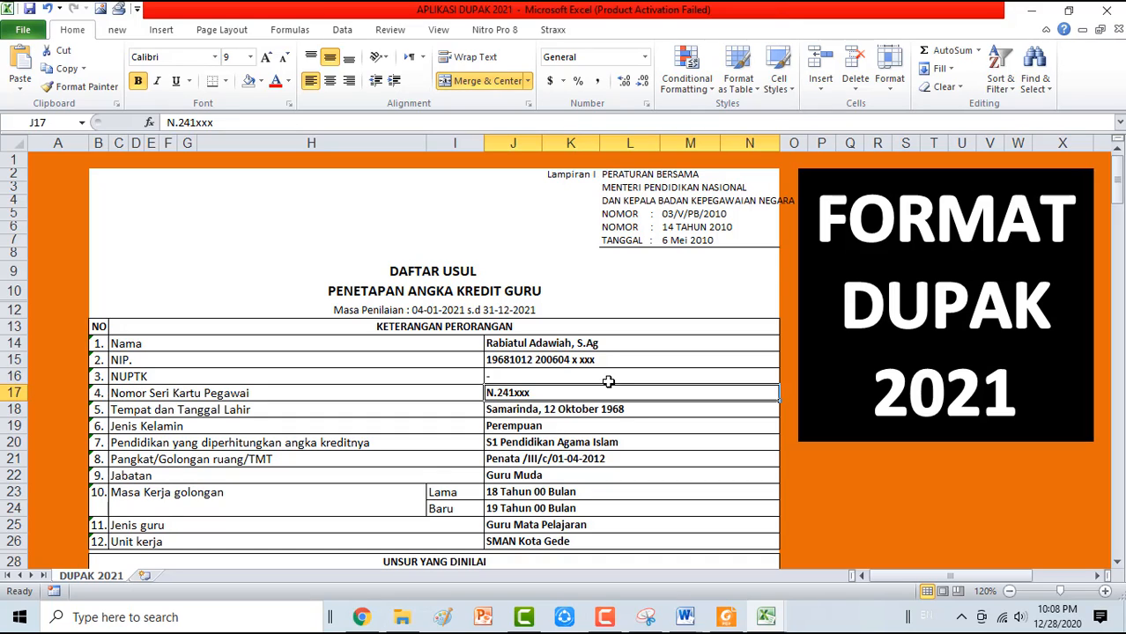
- Review the remaining personal details one by one, from Tempat dan Tanggal Lahir through Masa Kerja golongan to Unit kerja
left_click(552, 414)
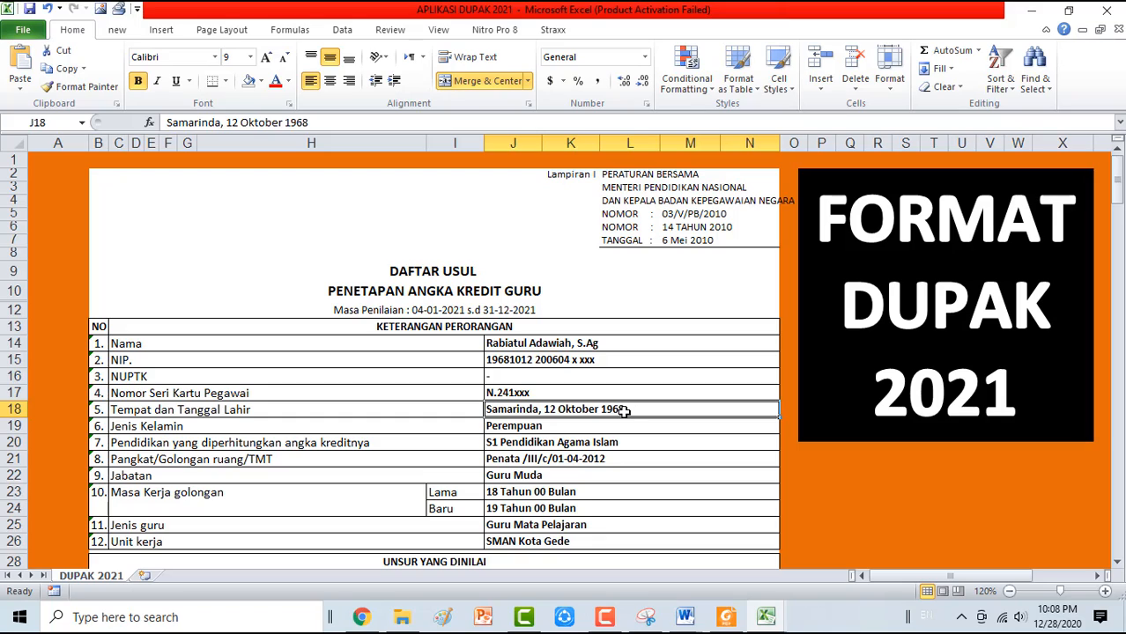
left_click(508, 426)
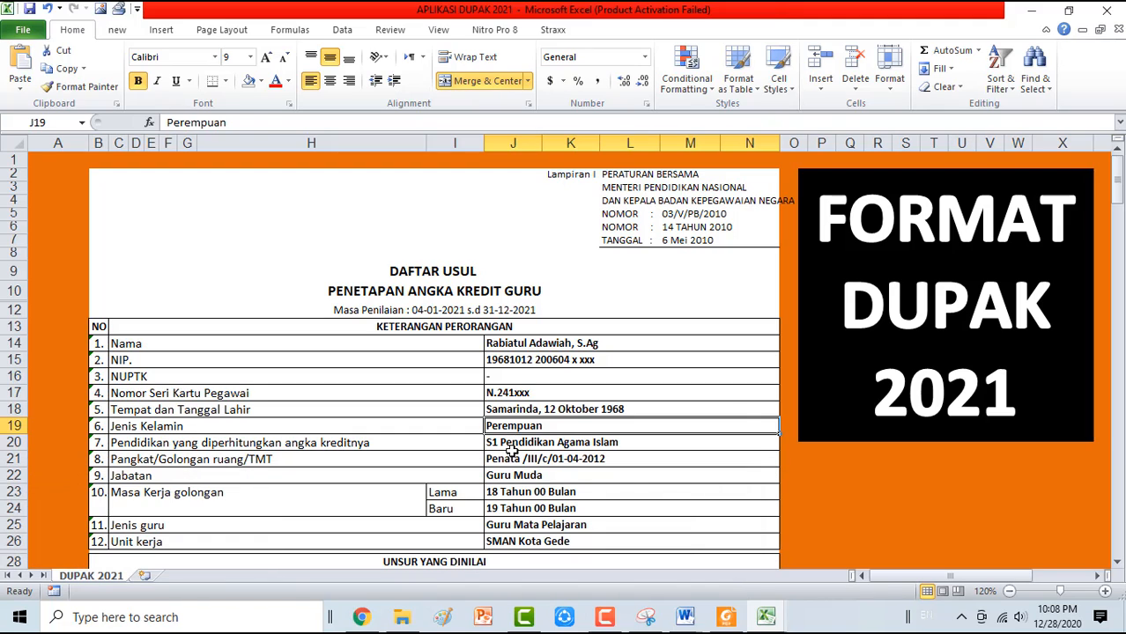
left_click(511, 444)
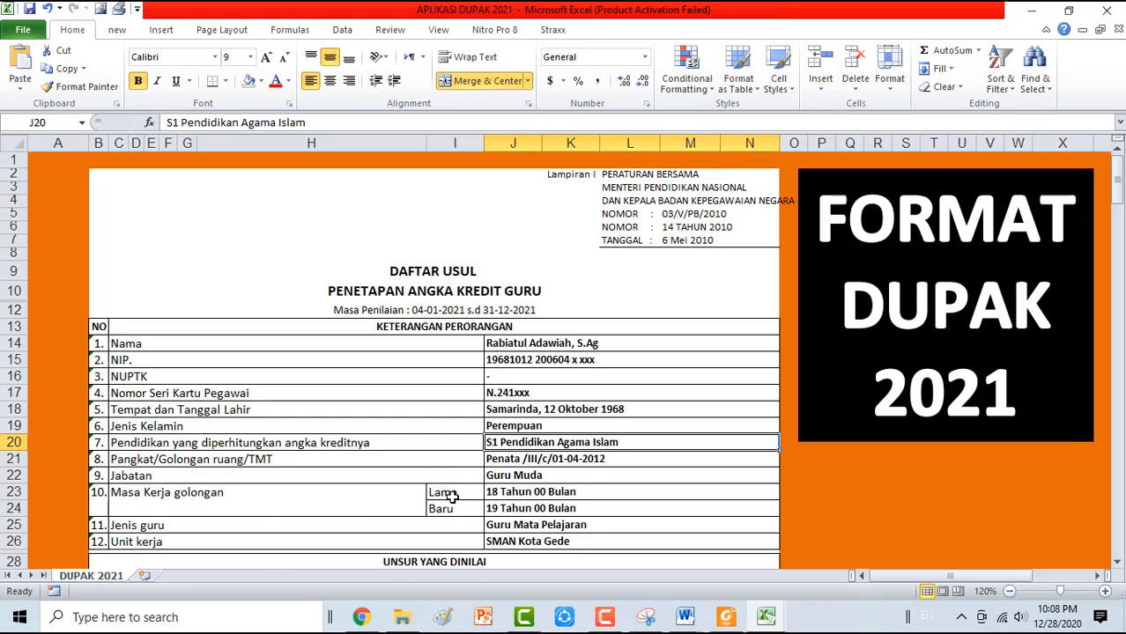
left_click(523, 465)
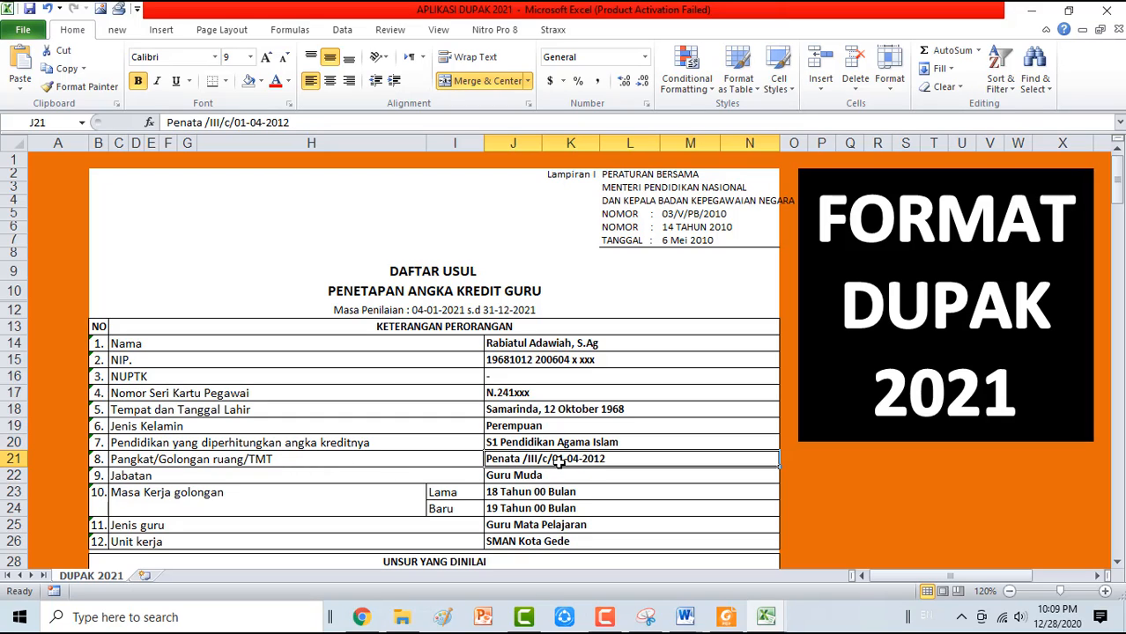
left_click(514, 477)
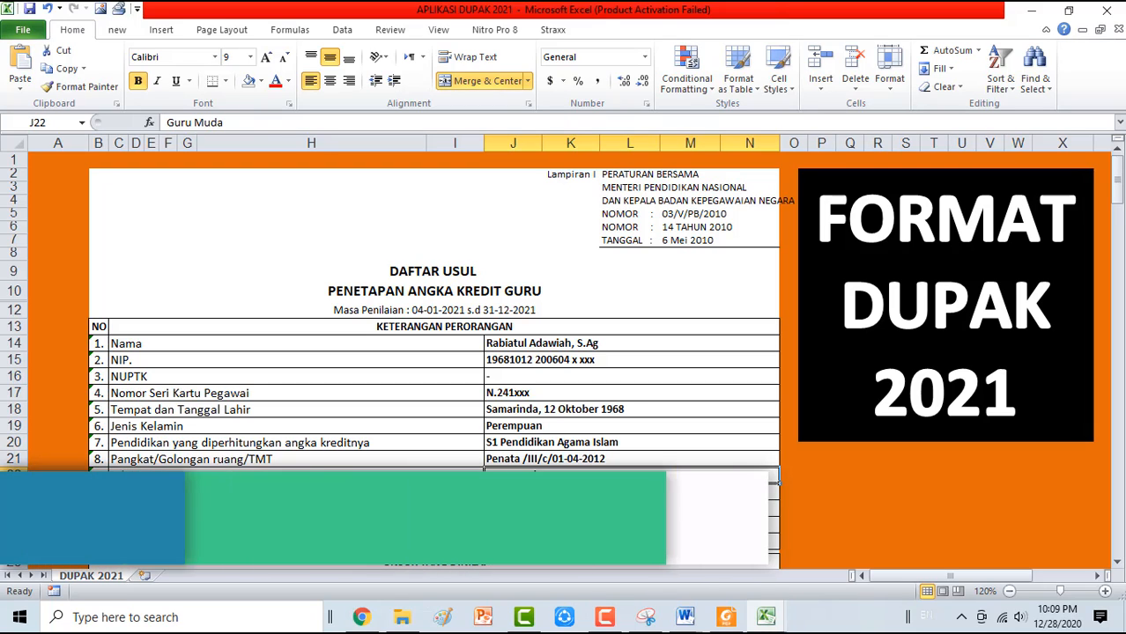
left_click(776, 492)
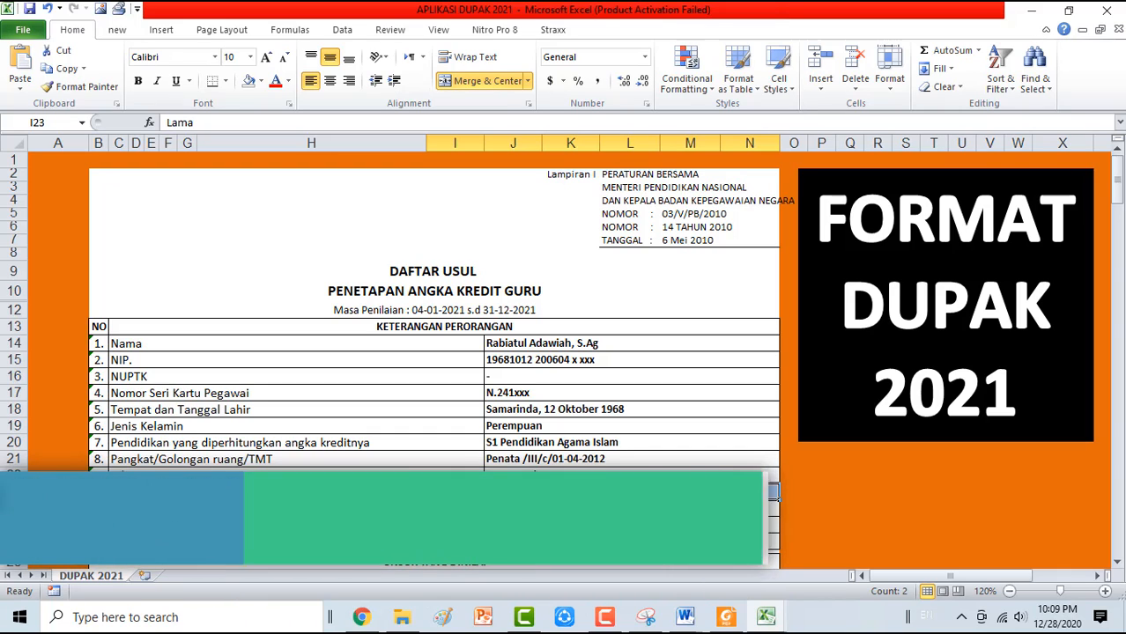
left_click(494, 496)
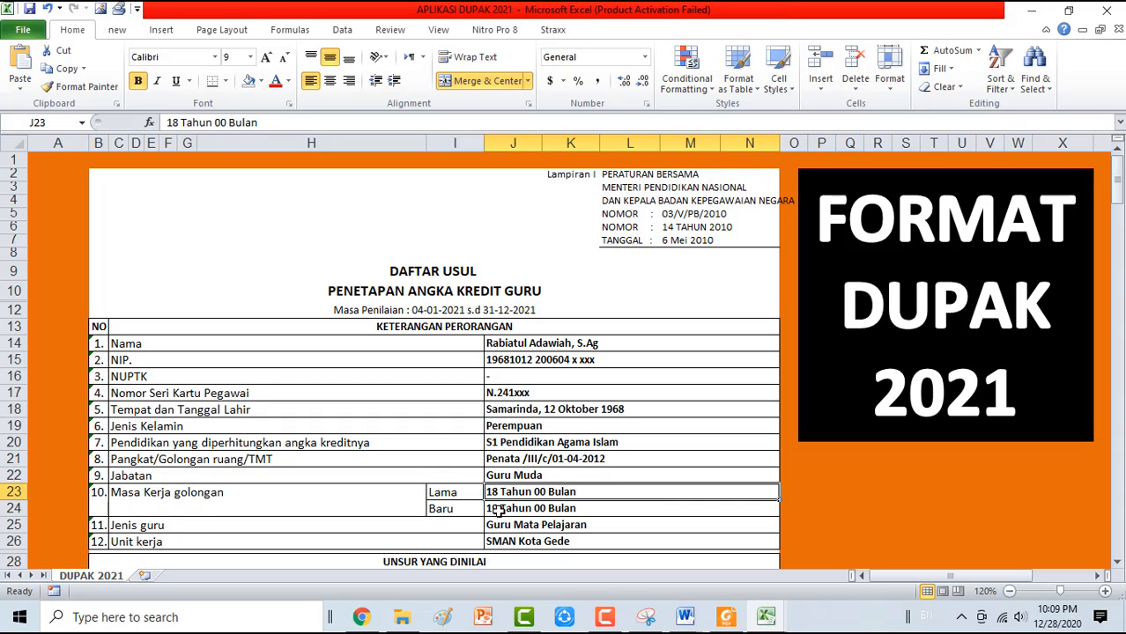
left_click(498, 511)
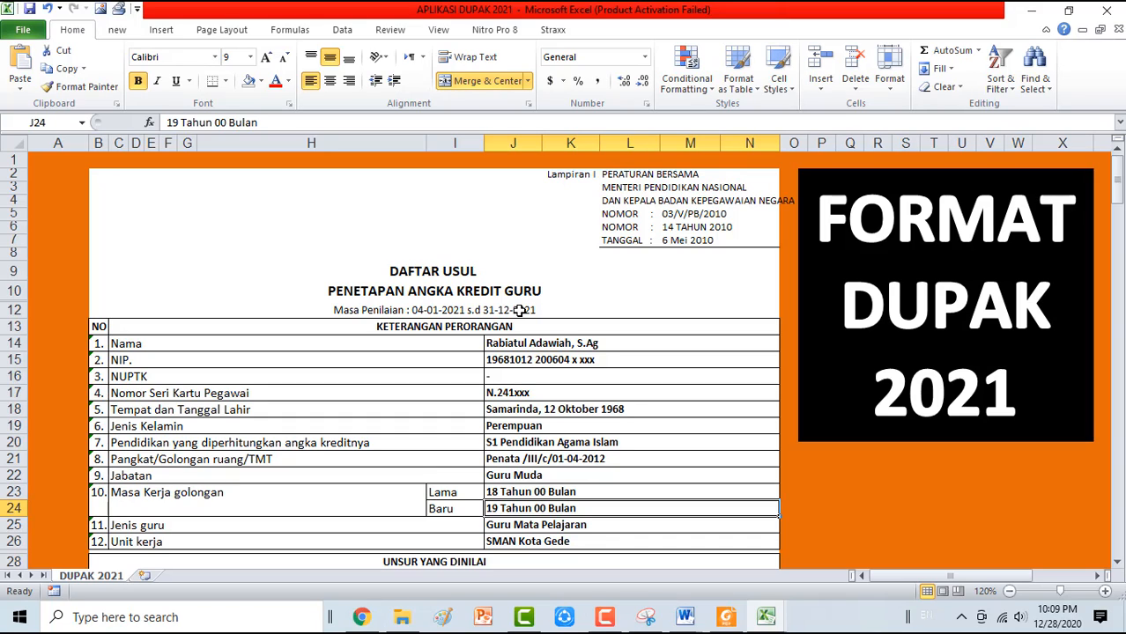
left_click(572, 524)
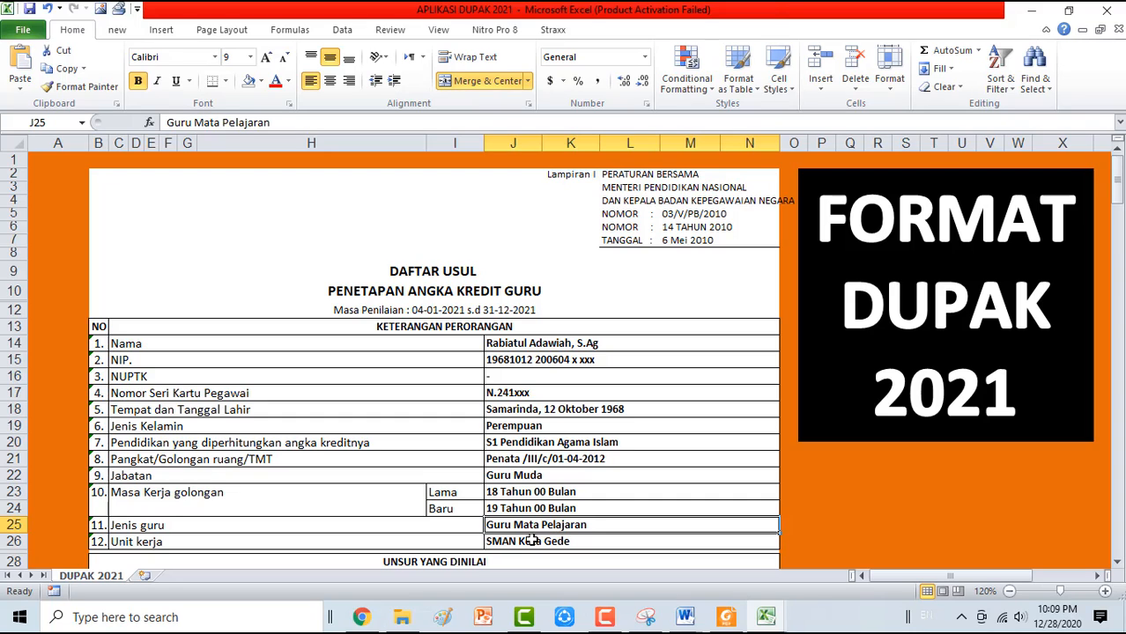
left_click(532, 541)
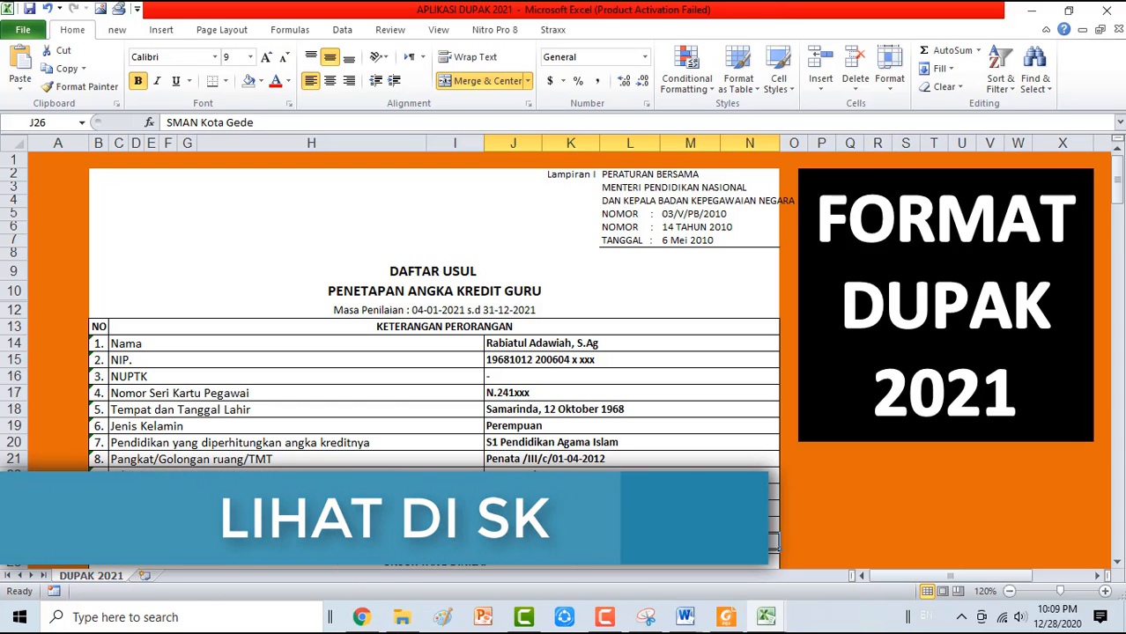
- Examine the section headings of the assessed elements, from PENDIDIKAN through Pengembangan Keprofesian Berkelanjutan to UNSUR PENUNJANG
scroll(584, 531, "down", 6)
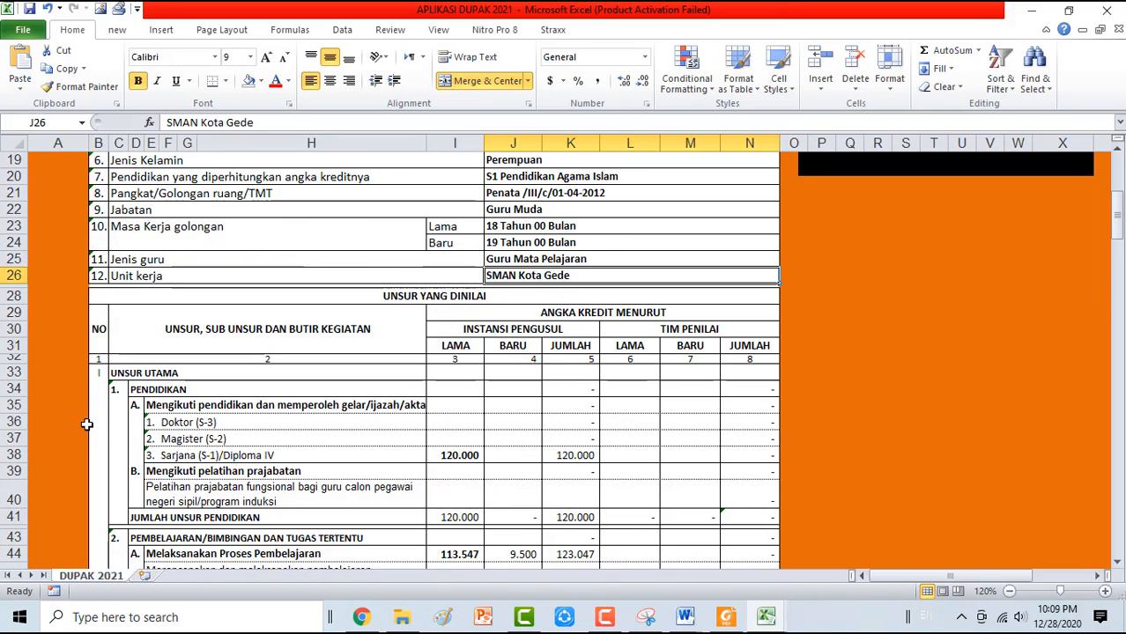
left_click(132, 389)
scroll(188, 473, "down", 5)
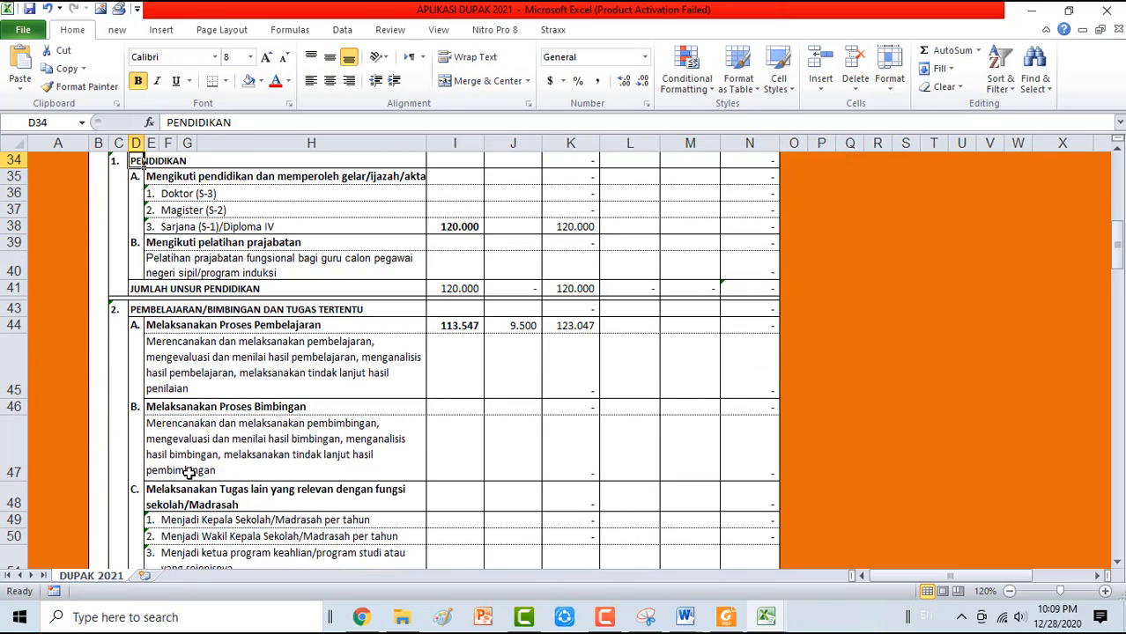
left_click(167, 307)
scroll(276, 460, "down", 6)
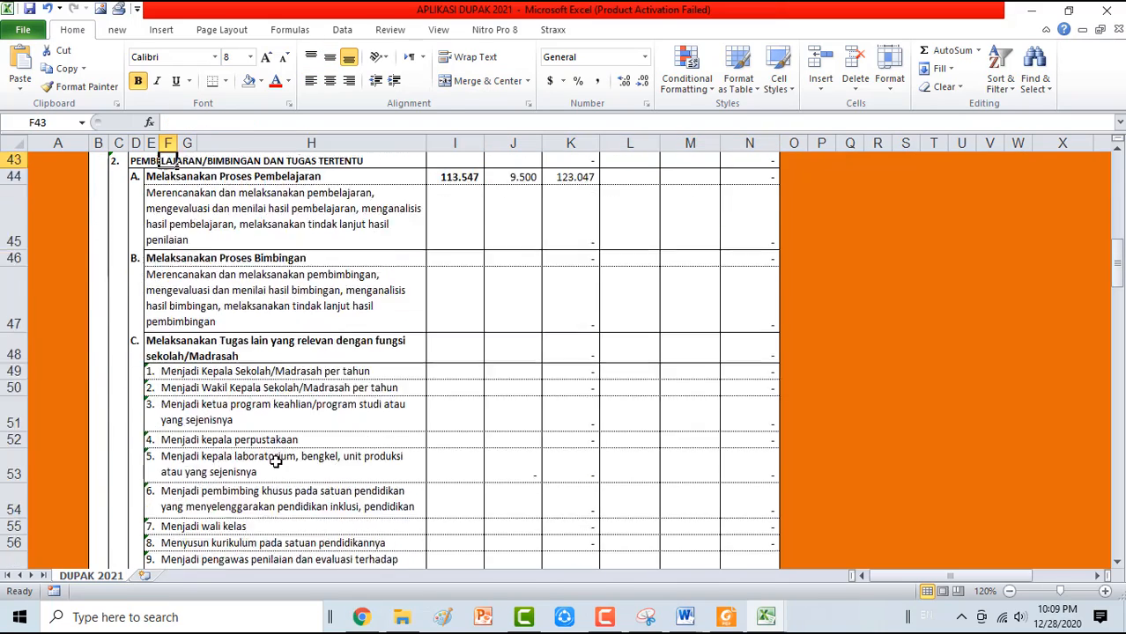
left_click(151, 438)
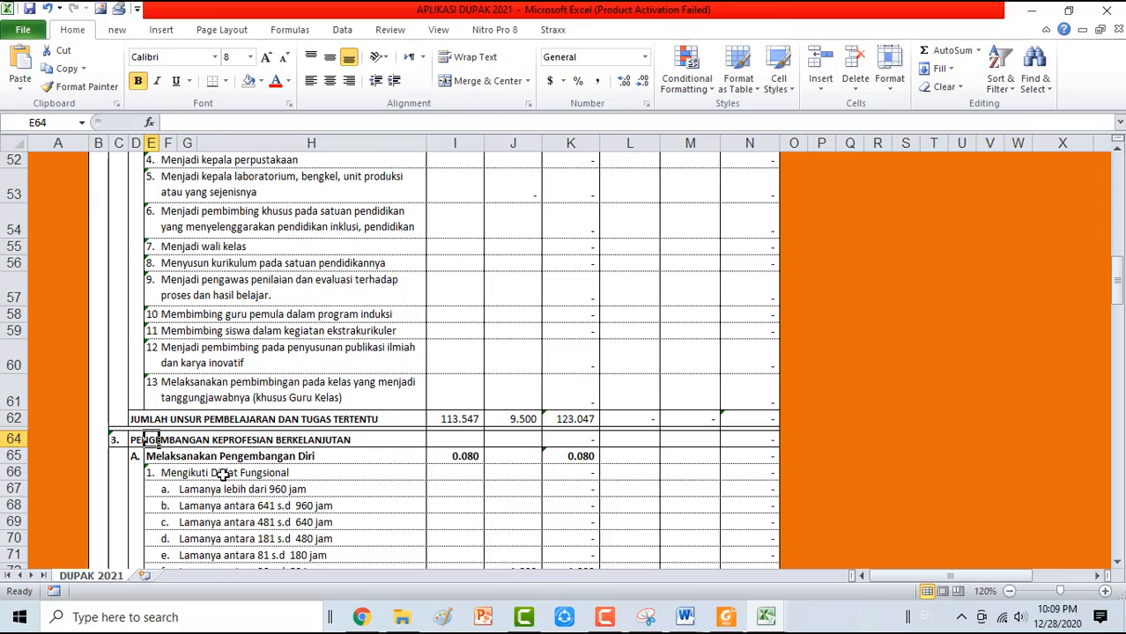
scroll(222, 474, "down", 8)
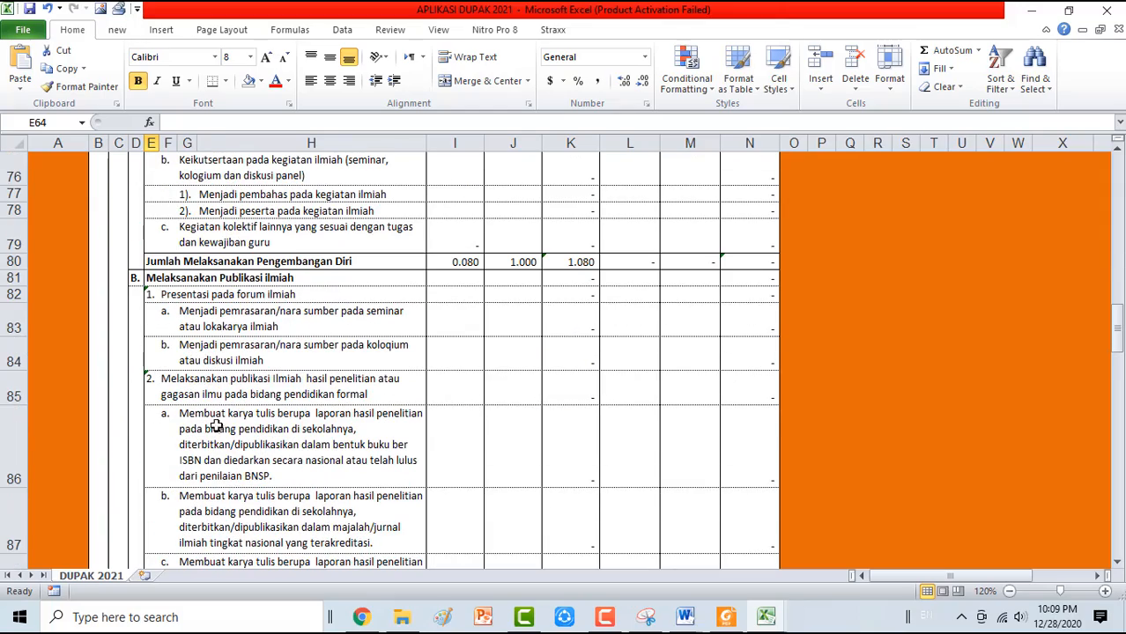
left_click(150, 277)
scroll(225, 423, "down", 11)
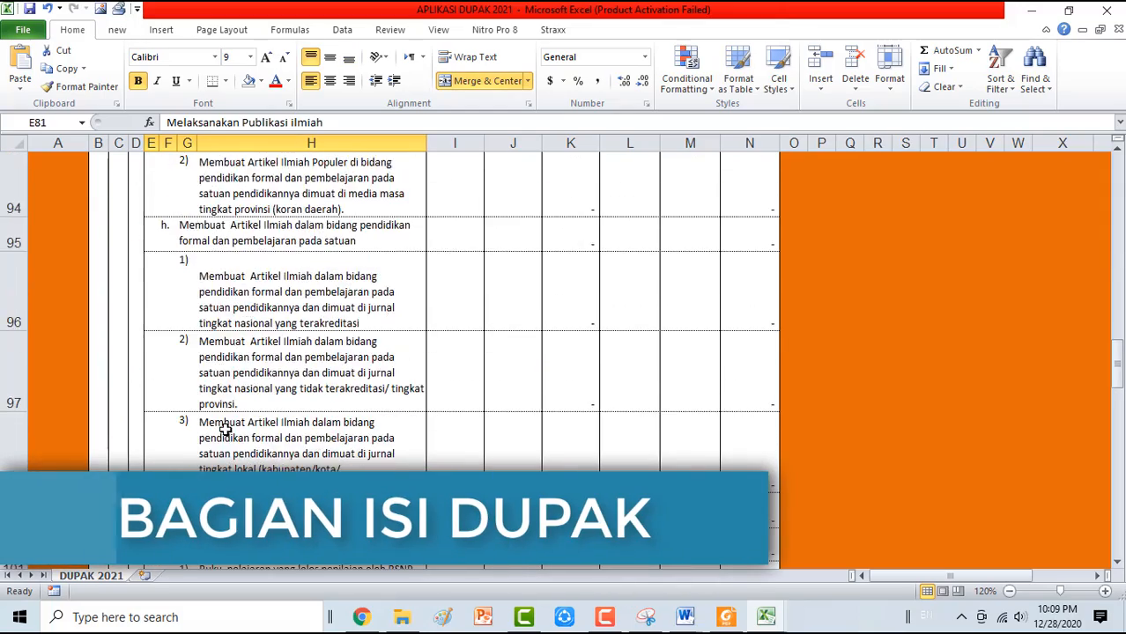
left_click(167, 301)
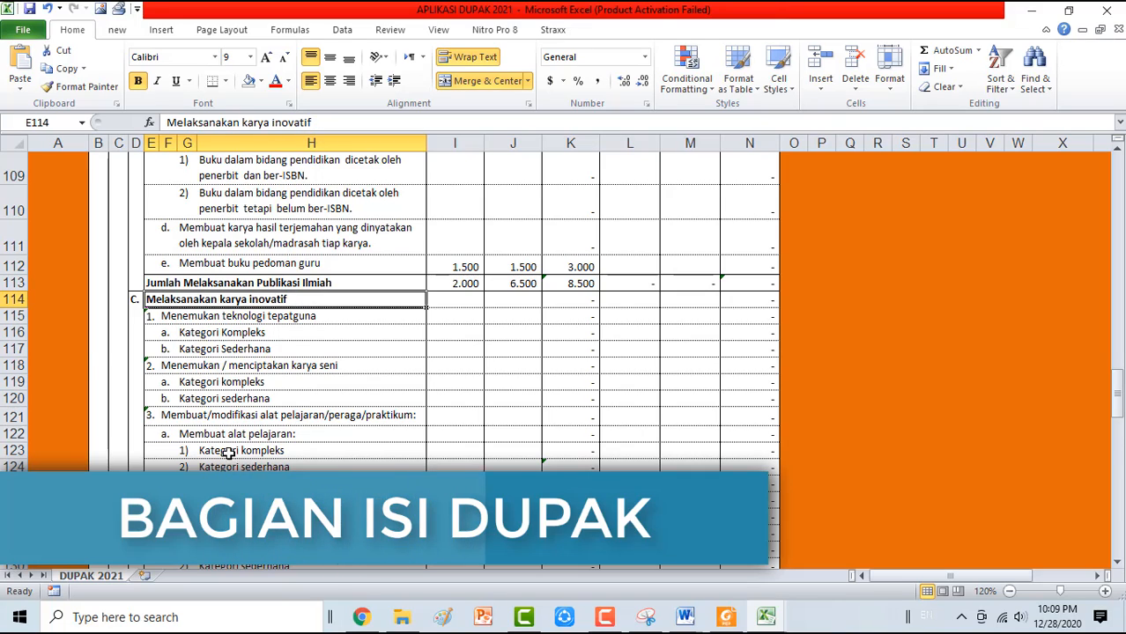
scroll(168, 301, "down", 7)
left_click(166, 361)
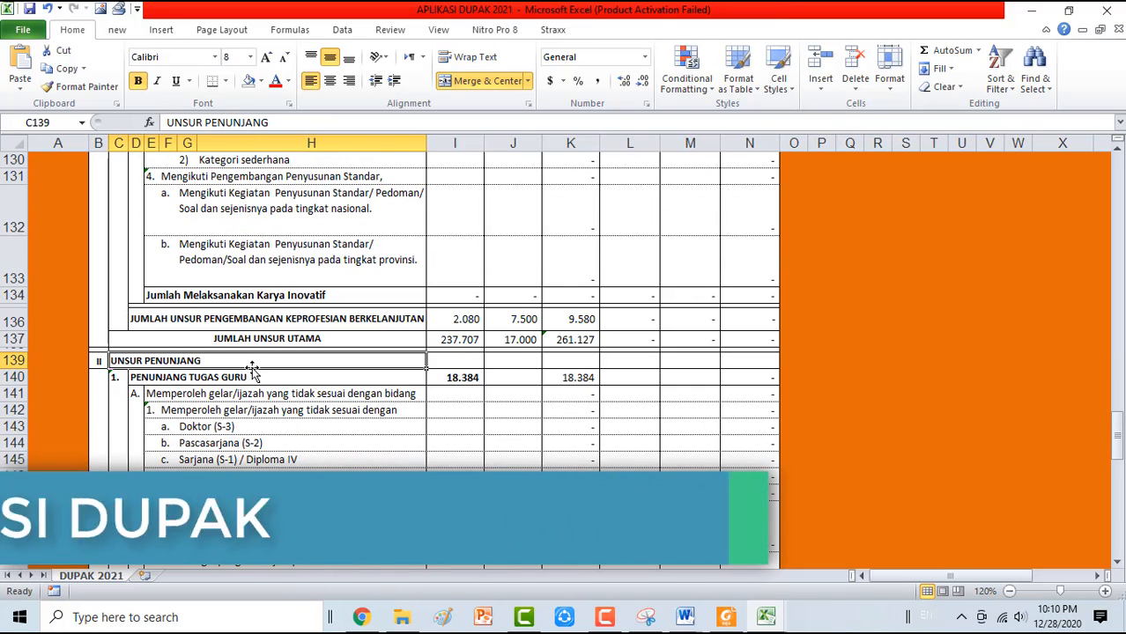
- Return to the UNSUR YANG DINILAI header, examine its LAMA and BARU columns, and select the Sarjana (S-1)/Diploma IV cell under BARU
scroll(541, 487, "up", 12)
scroll(541, 489, "up", 18)
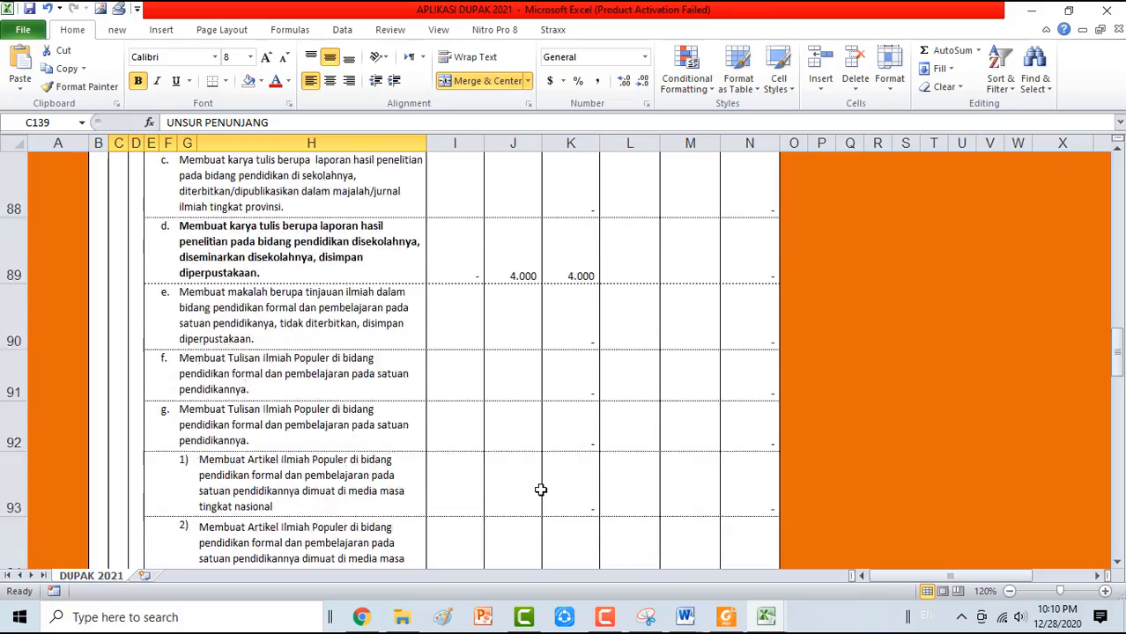
scroll(541, 490, "up", 6)
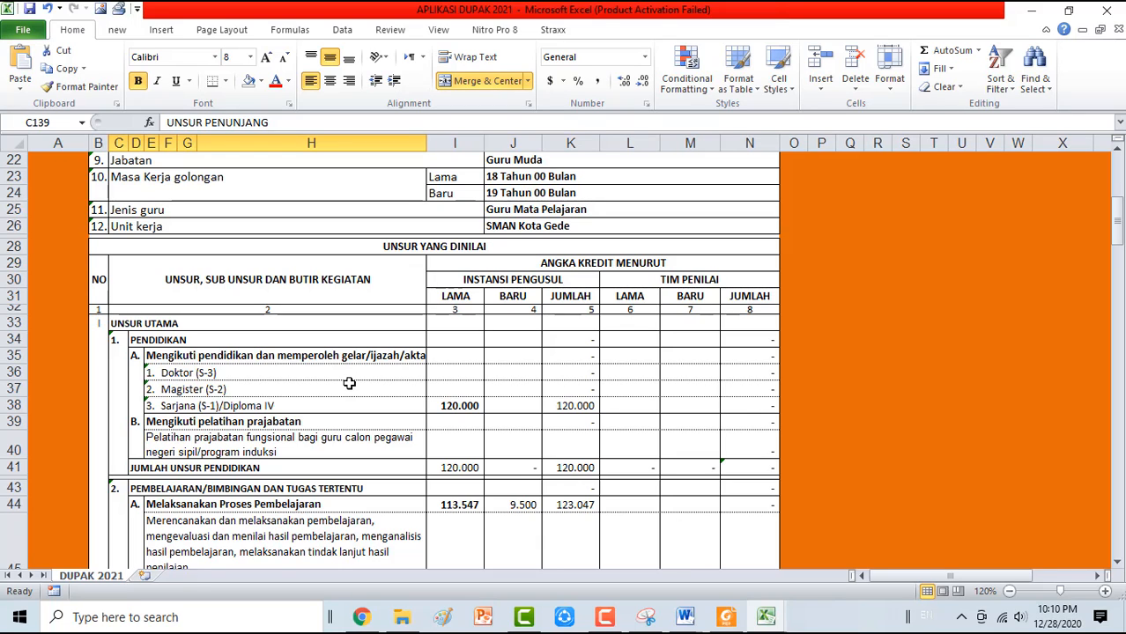
scroll(507, 363, "up", 1)
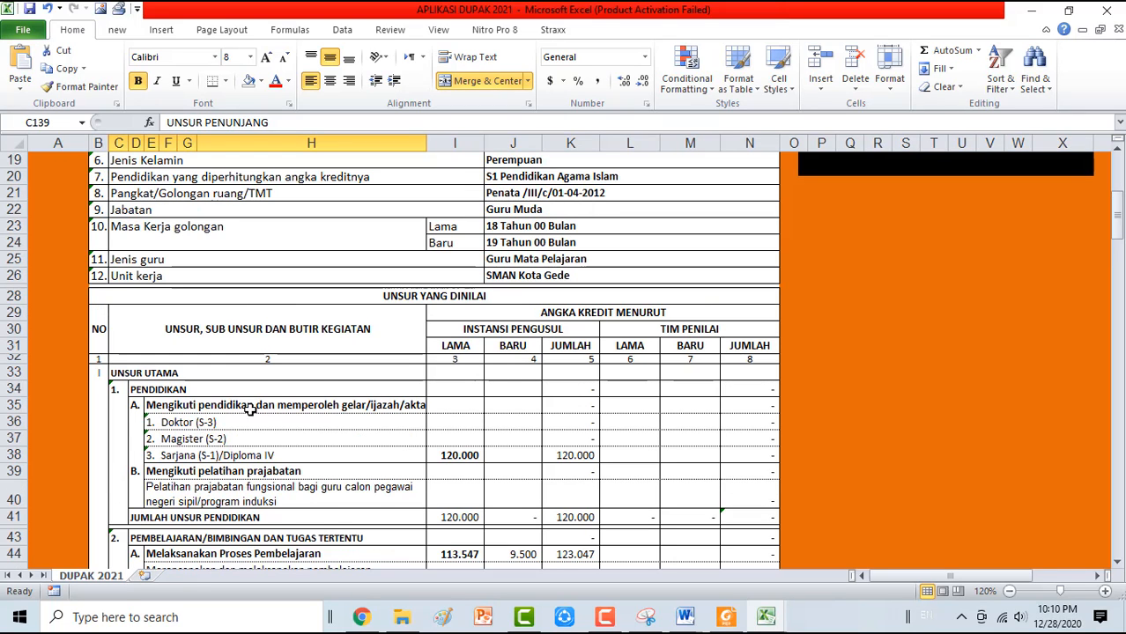
left_click(455, 143)
left_click(455, 350)
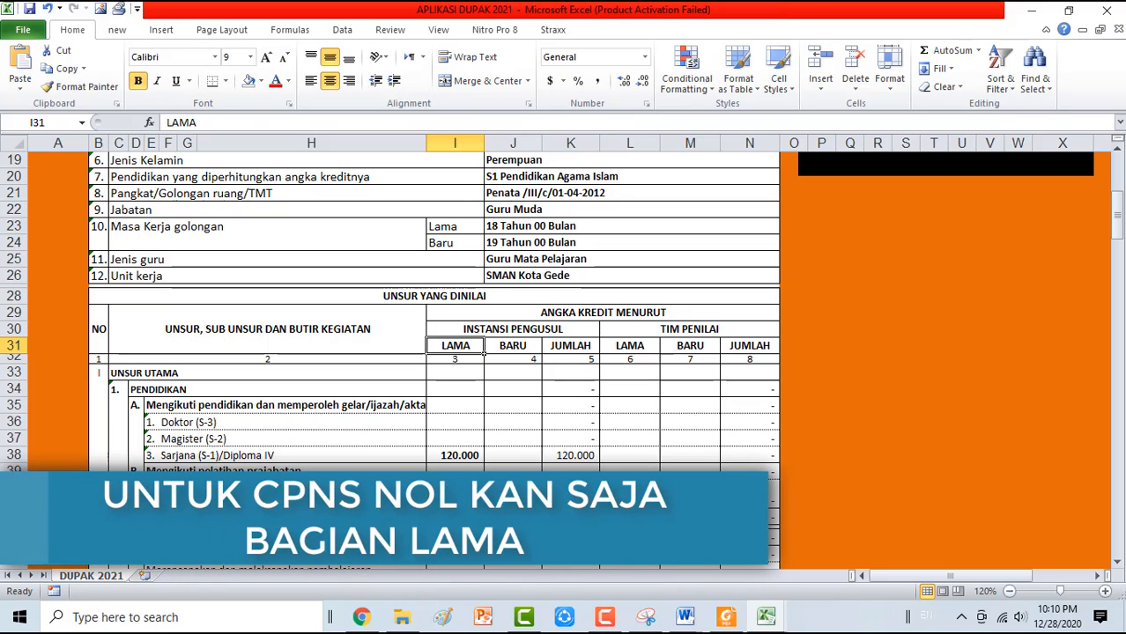
left_click(513, 350)
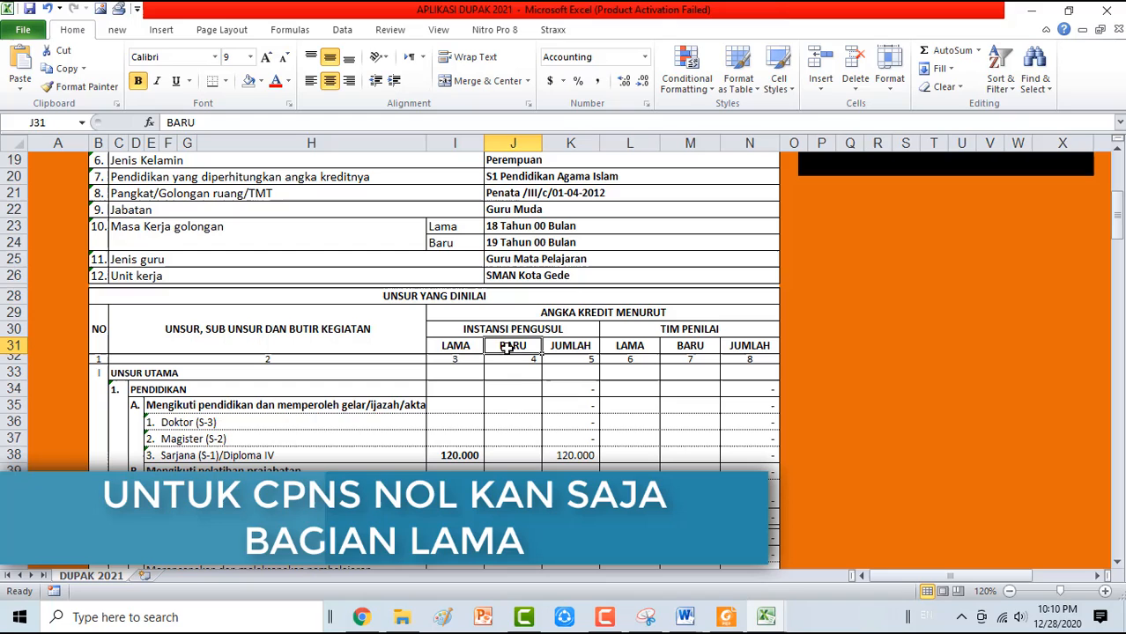
left_click(511, 455)
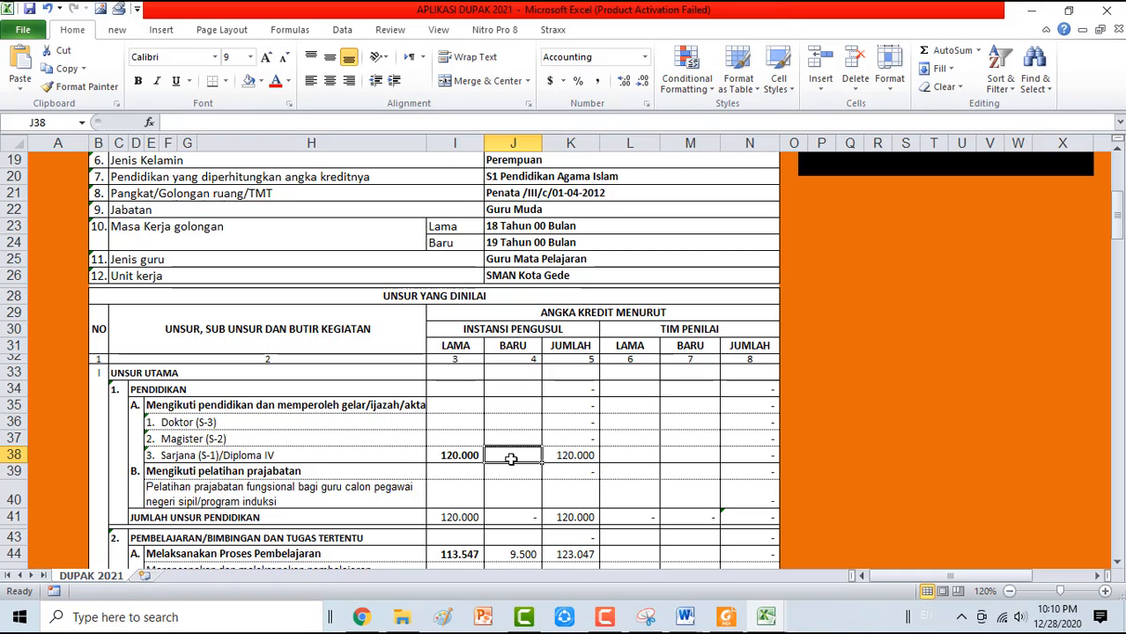
- Examine the LAMA column and the Sarjana (S-1)/Diploma IV credit, along with the unfilled Doktor (S-3) and Magister (S-2) rows
left_click(459, 345)
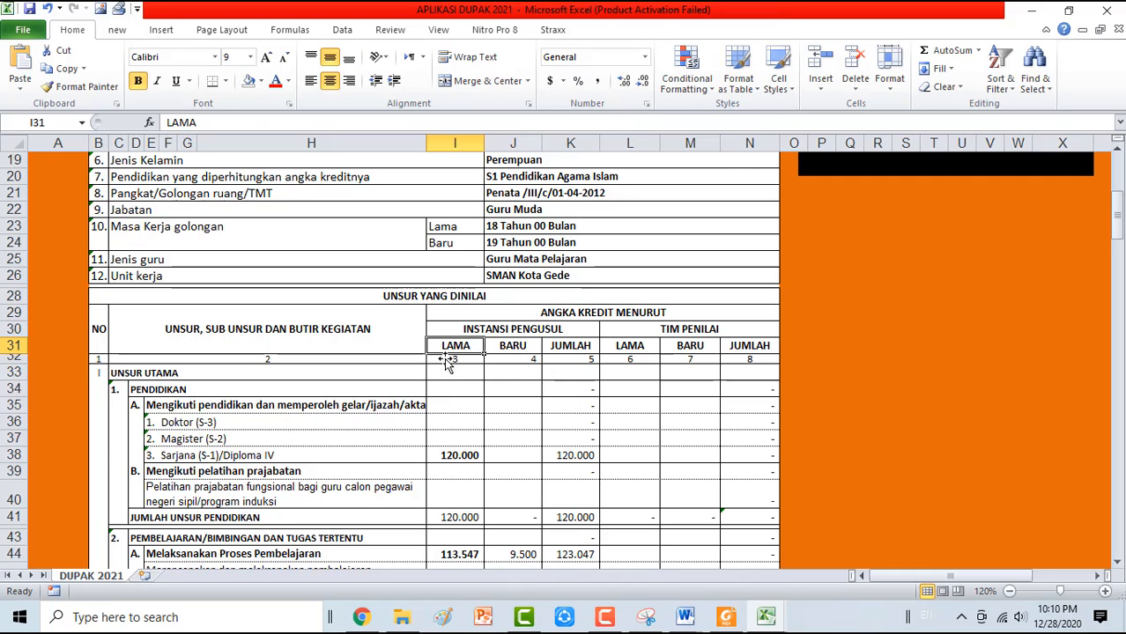
left_click(458, 453)
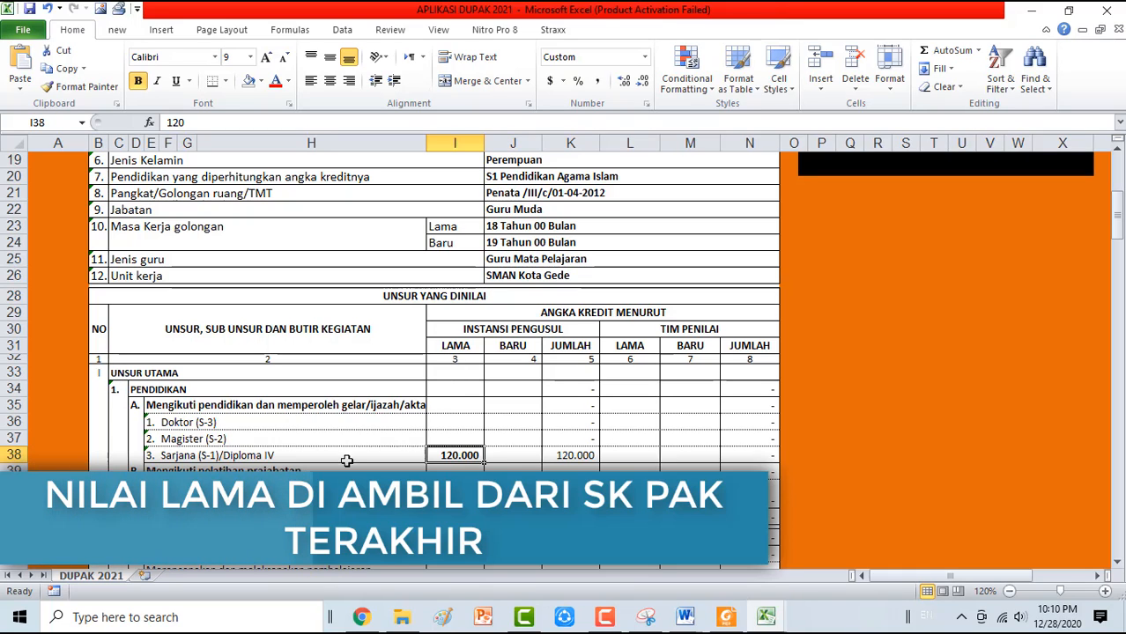
left_click(206, 426)
left_click(214, 439)
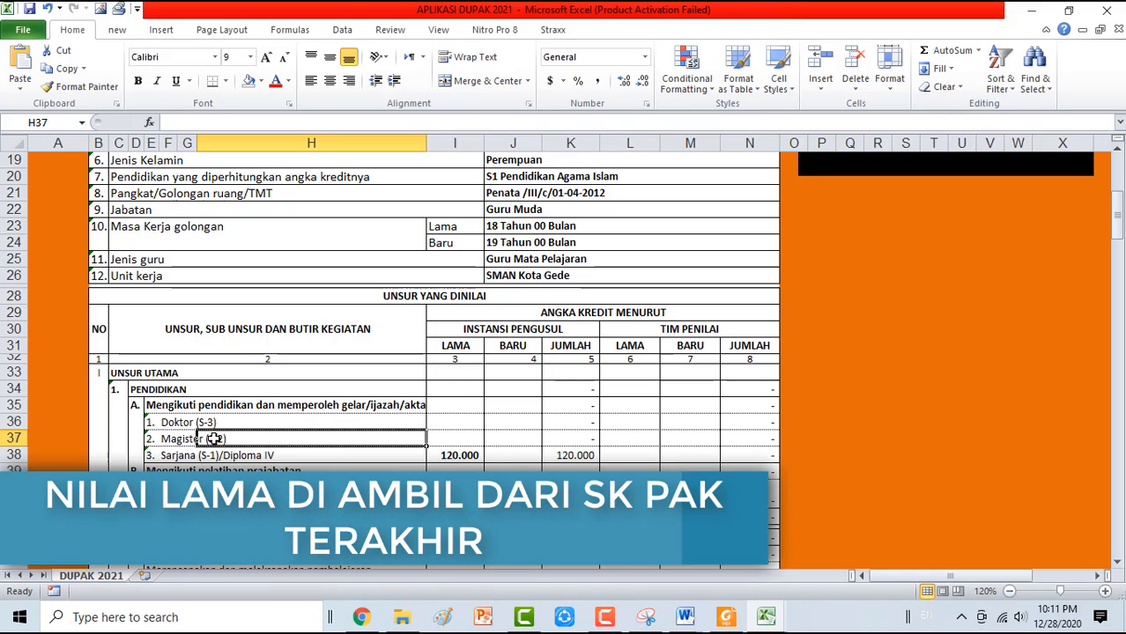
left_click(583, 427)
left_click(582, 441)
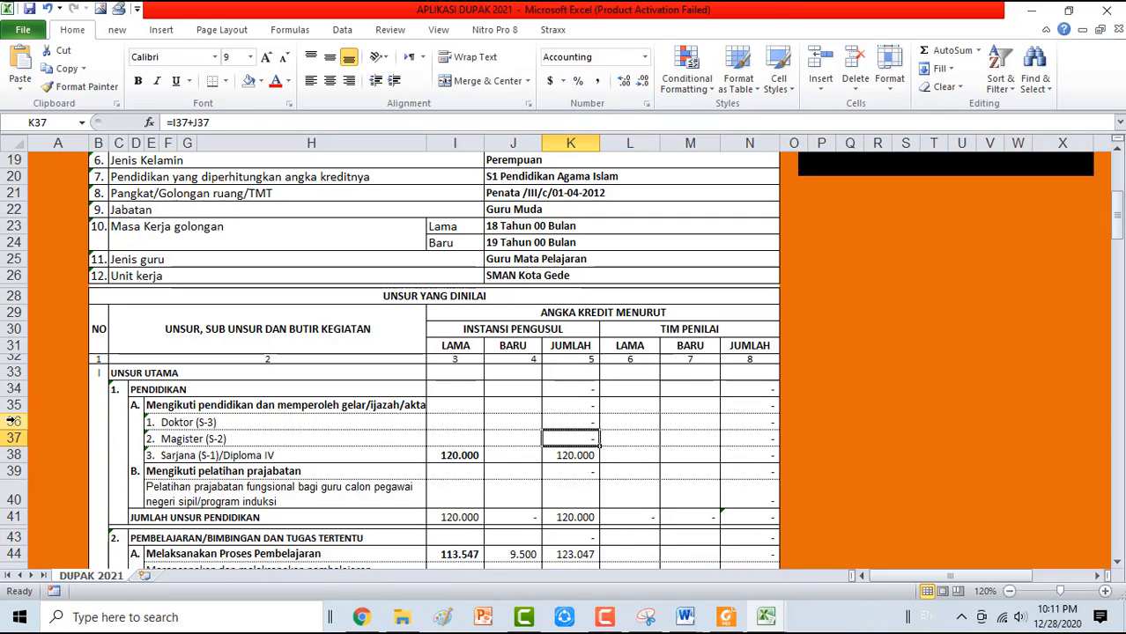
- Hide the unused Doktor (S-3) and Magister (S-2) rows, 36 and 37
mouse_move(13, 422)
left_mouse_down()
mouse_move(13, 438)
mouse_move(9, 407)
mouse_move(9, 438)
left_mouse_up()
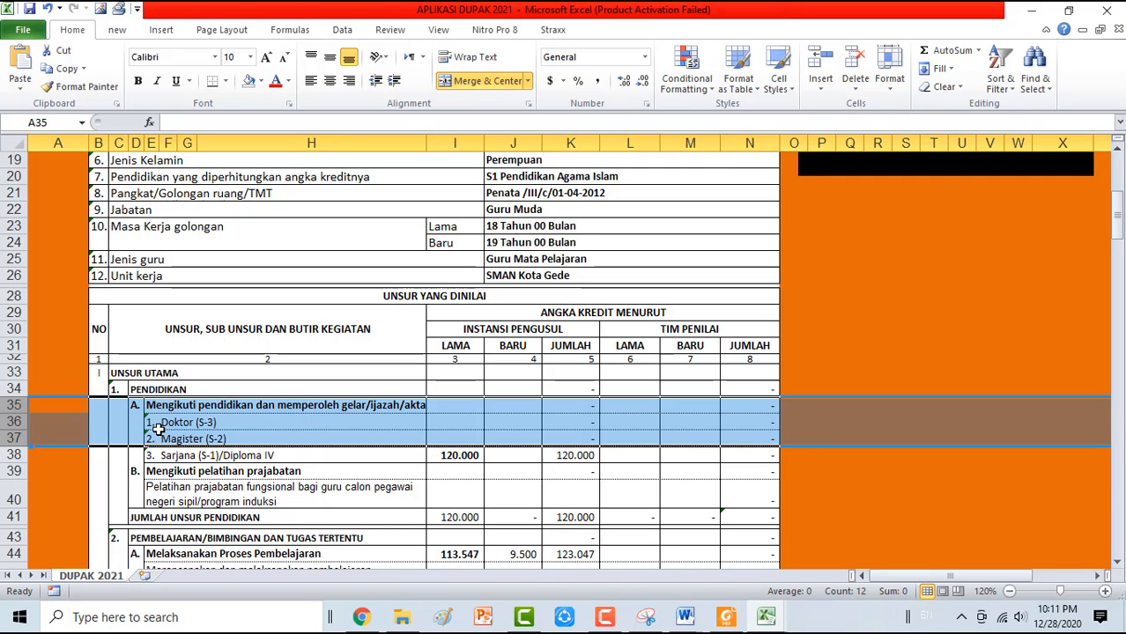
left_click(414, 420)
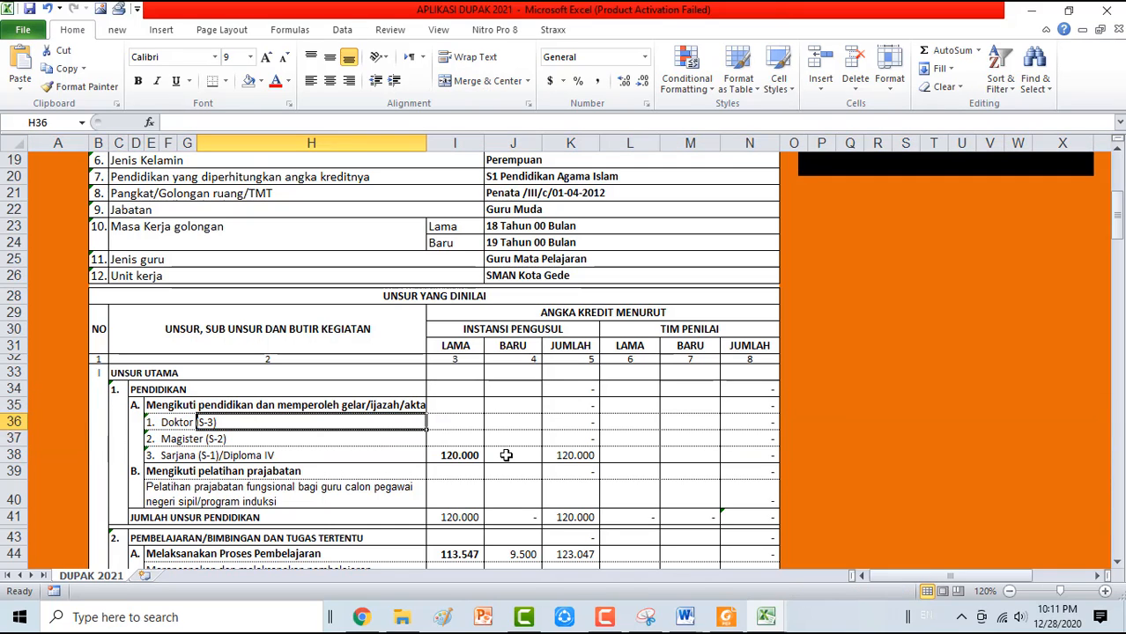
left_click(12, 422)
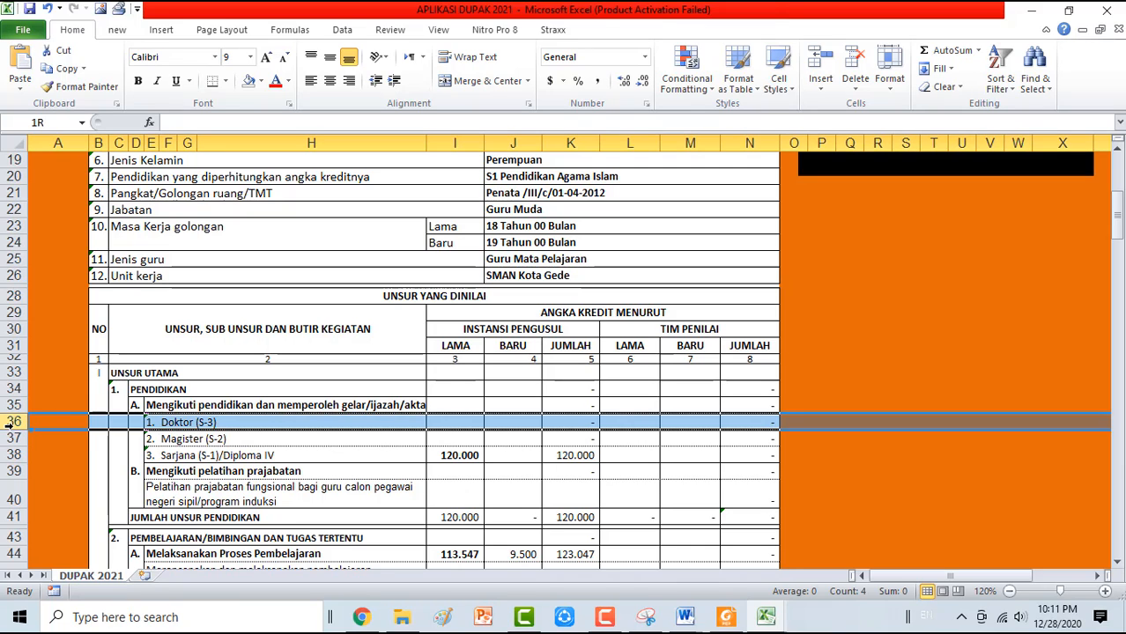
left_click_drag(9, 422, 13, 437)
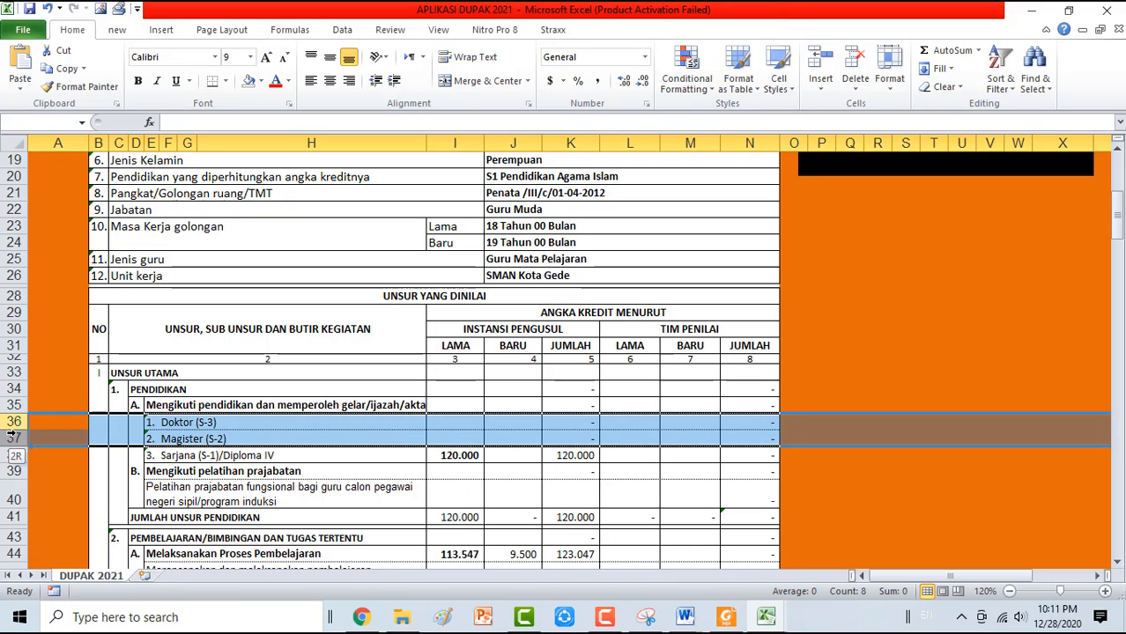
right_click(185, 430)
left_click(230, 404)
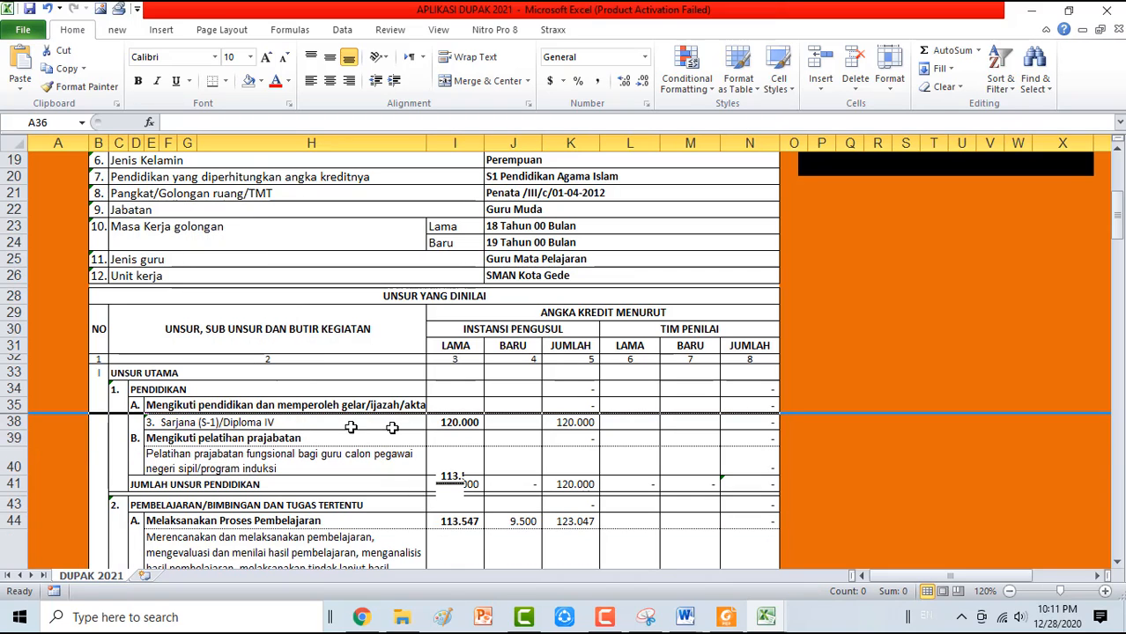
- Hide the unfilled Mengikuti pelatihan prajabatan heading and its detail row, rows 39 and 40
left_click_drag(392, 438, 574, 461)
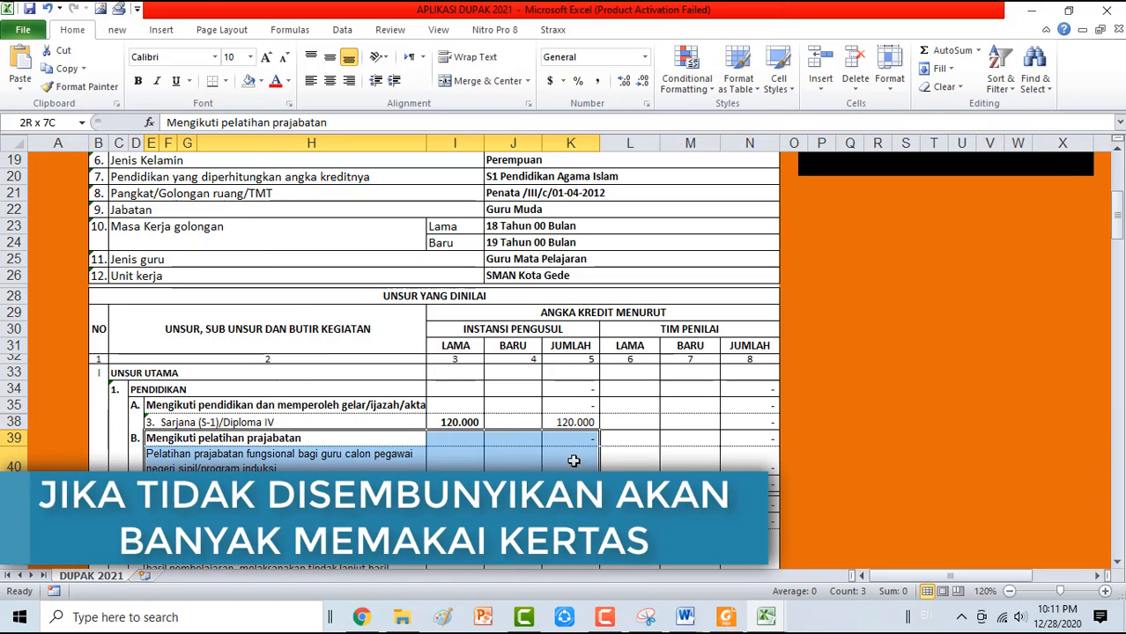
left_click(14, 438)
left_click_drag(14, 438, 14, 465)
right_click(182, 448)
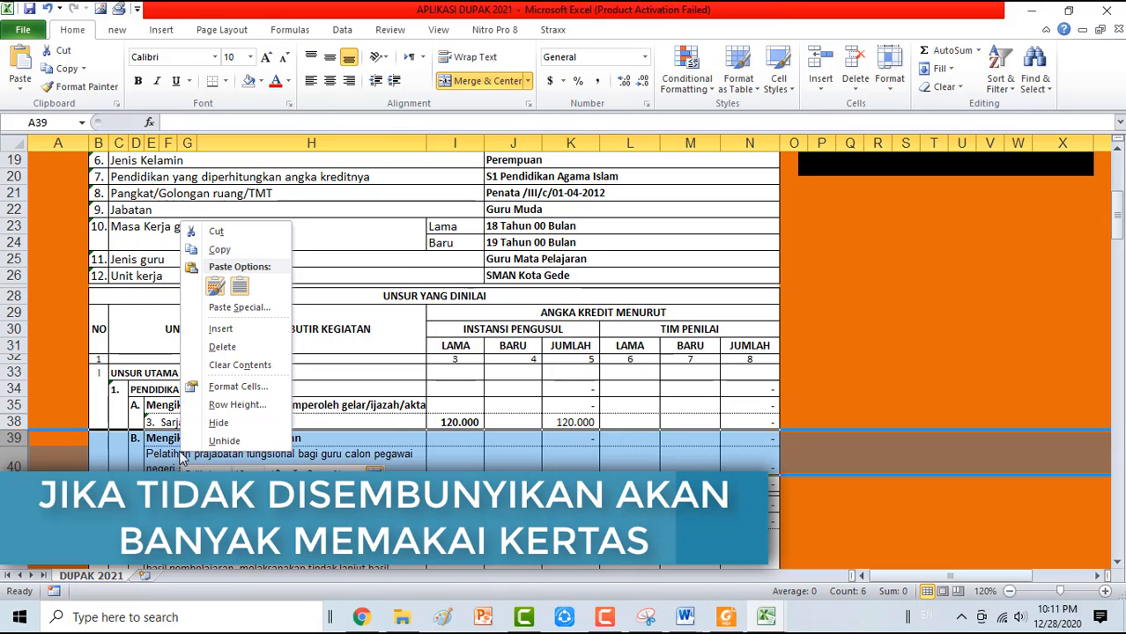
left_click(223, 426)
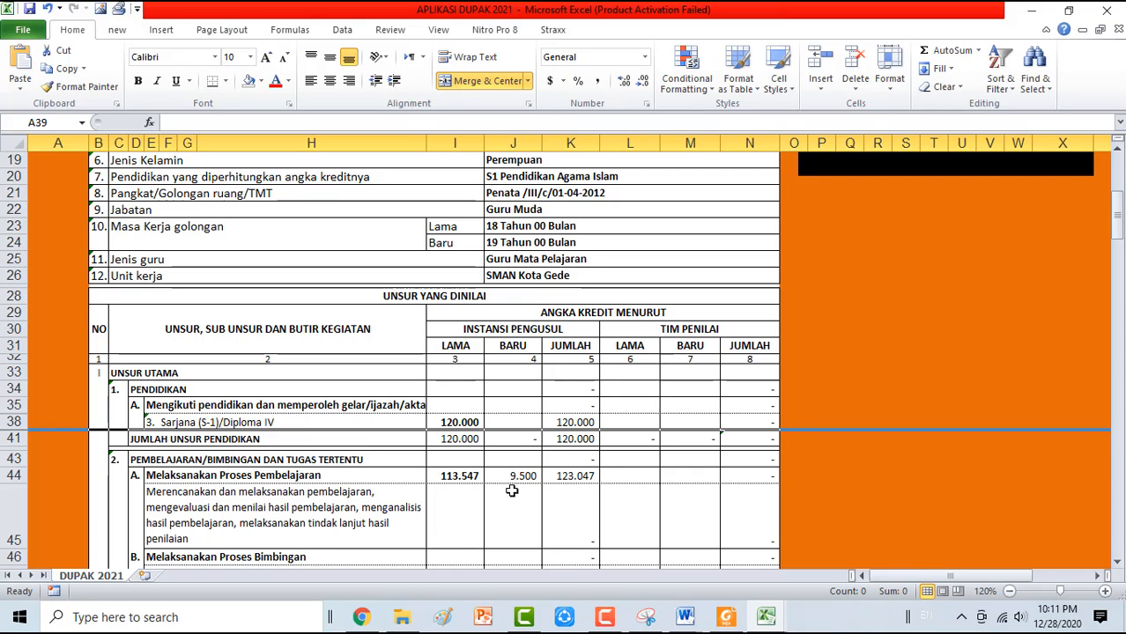
- Check the BARU and LAMA credits of Melaksanakan Proses Pembelajaran and hide the unused rows 45 to 61 beneath it
left_click(512, 479)
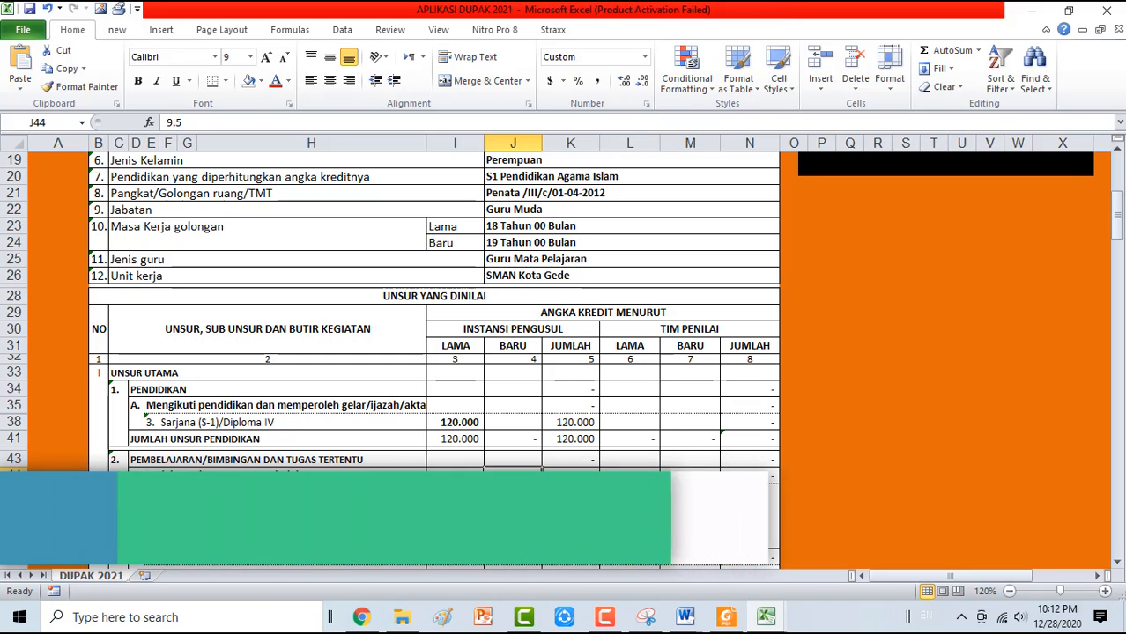
left_click(440, 476)
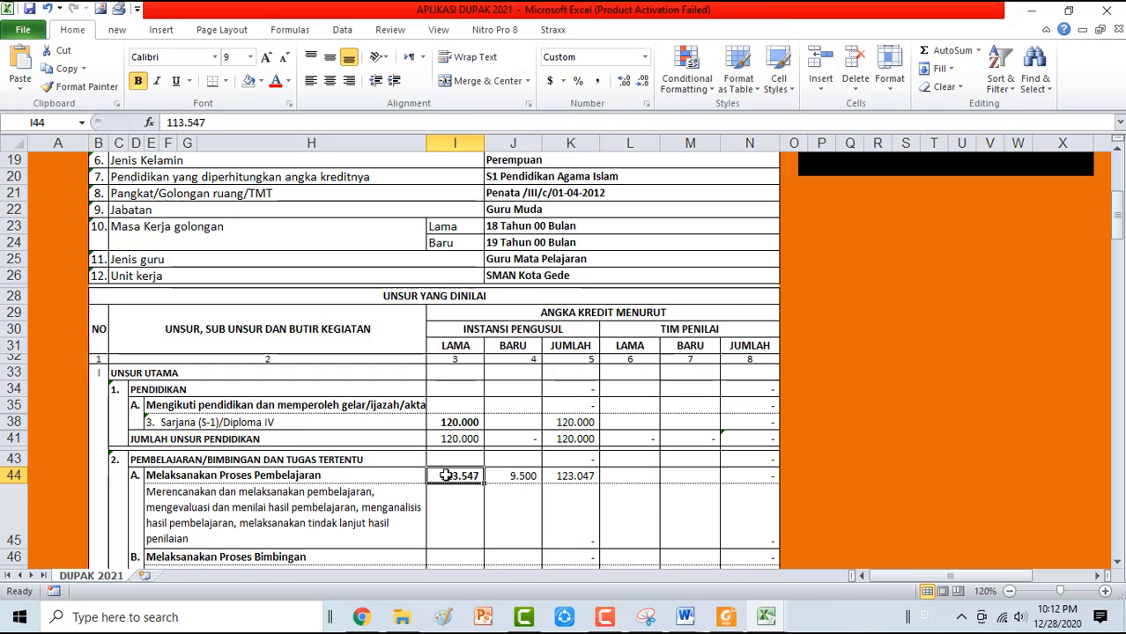
scroll(467, 490, "down", 2)
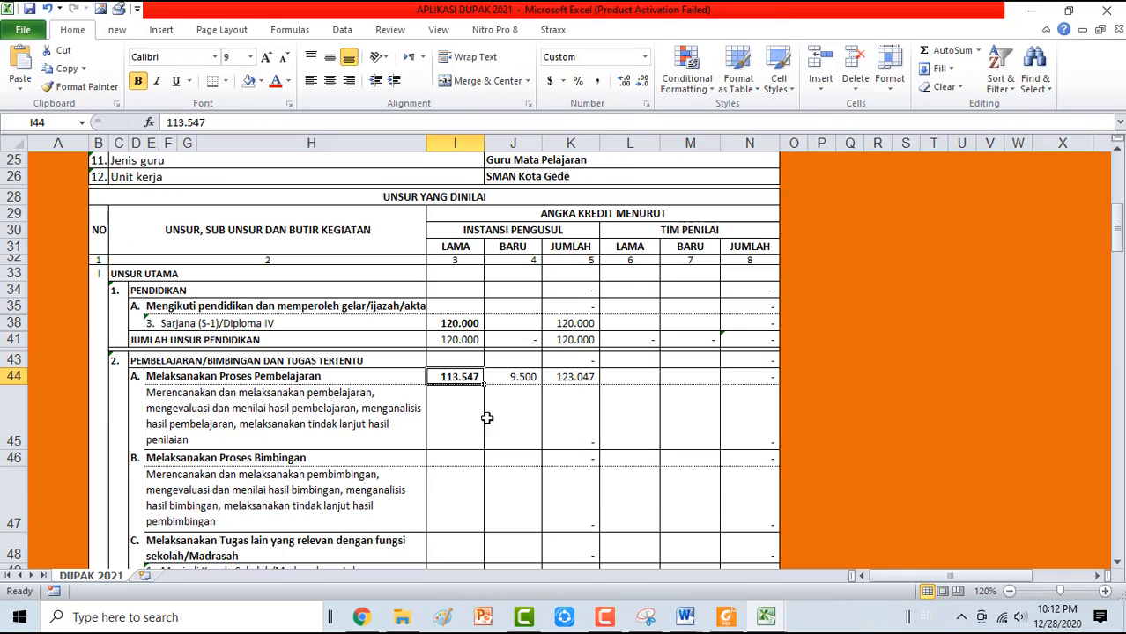
scroll(471, 403, "down", 1)
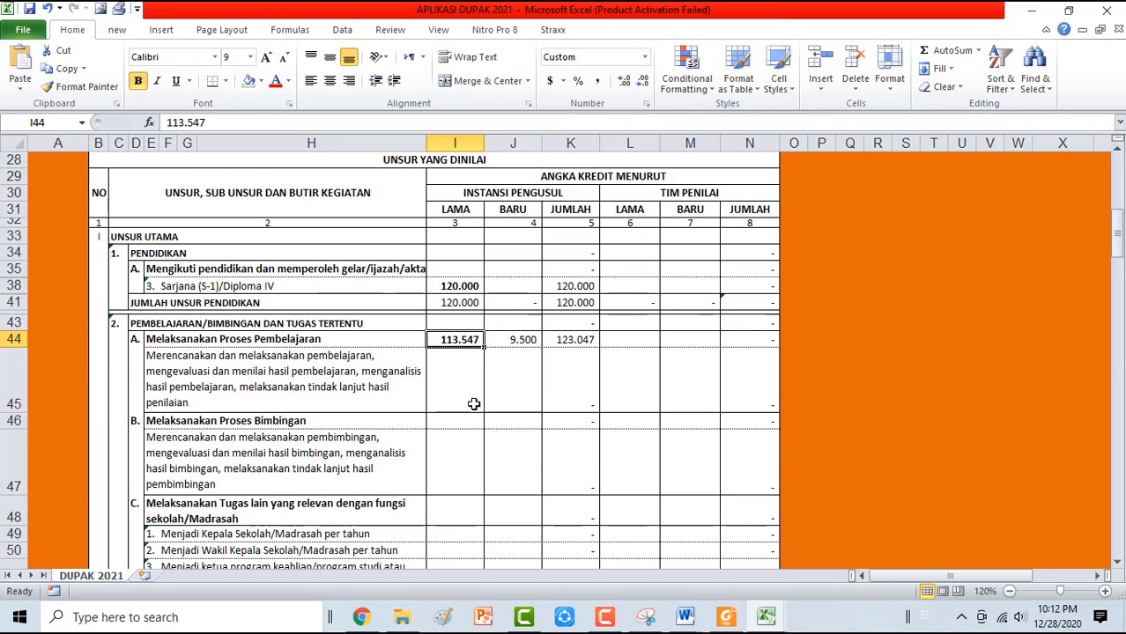
left_click(12, 374)
left_click_drag(27, 403, 100, 439)
scroll(248, 368, "up", 2)
right_click(203, 248)
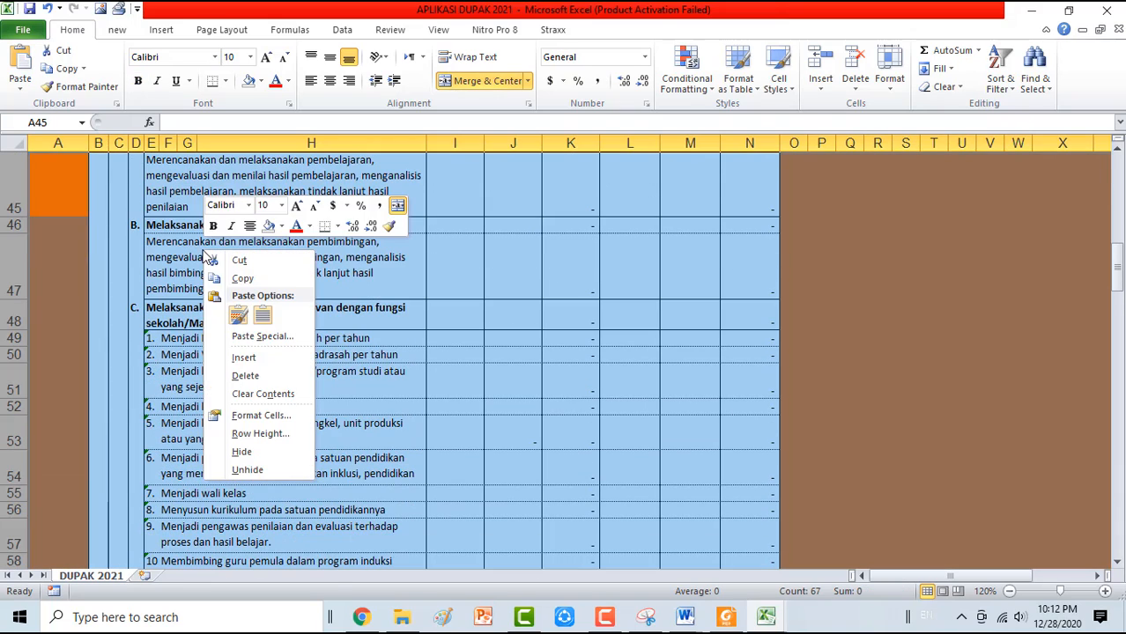
left_click(245, 451)
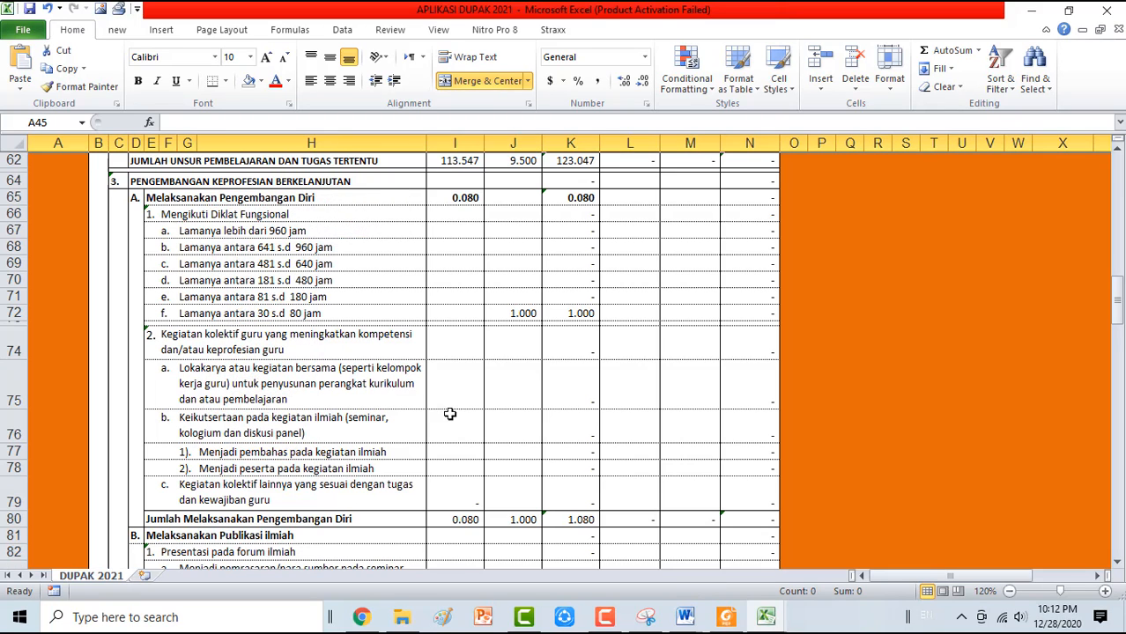
scroll(613, 296, "up", 2)
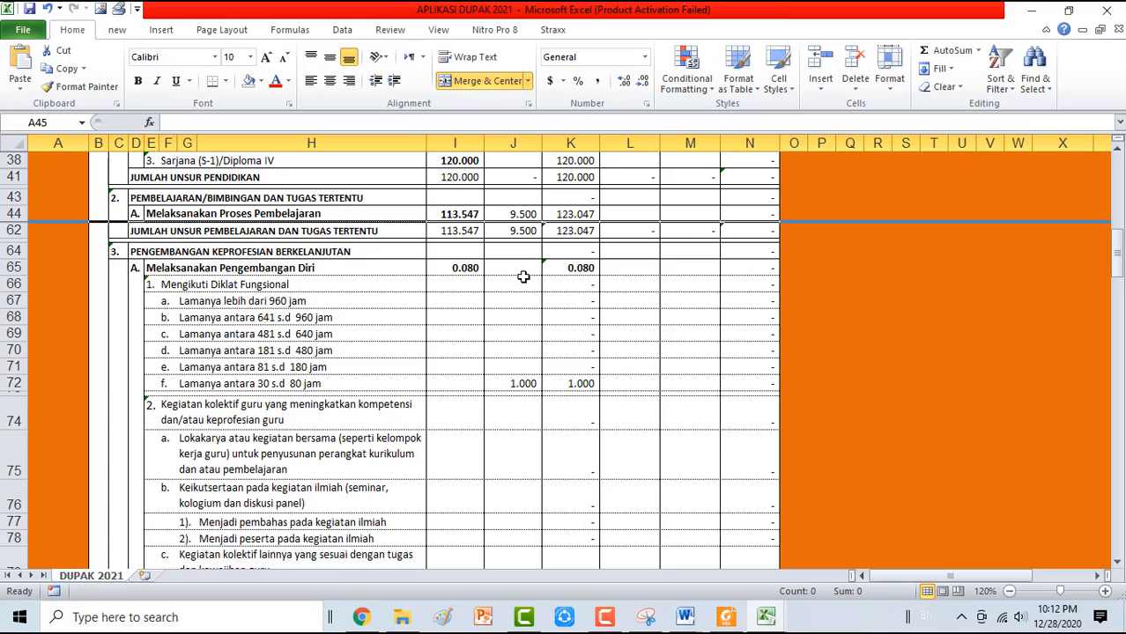
- Try a BARU credit of 2 for training lasting 30 s.d 80 jam and inspect the row's JUMLAH cell
left_click(456, 268)
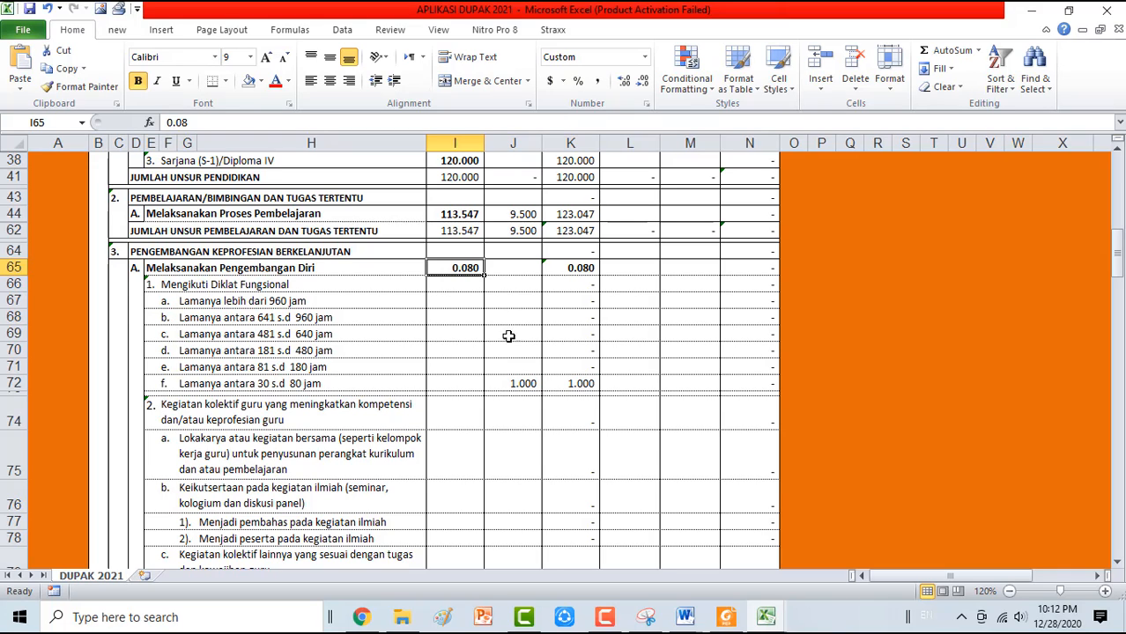
left_click(510, 384)
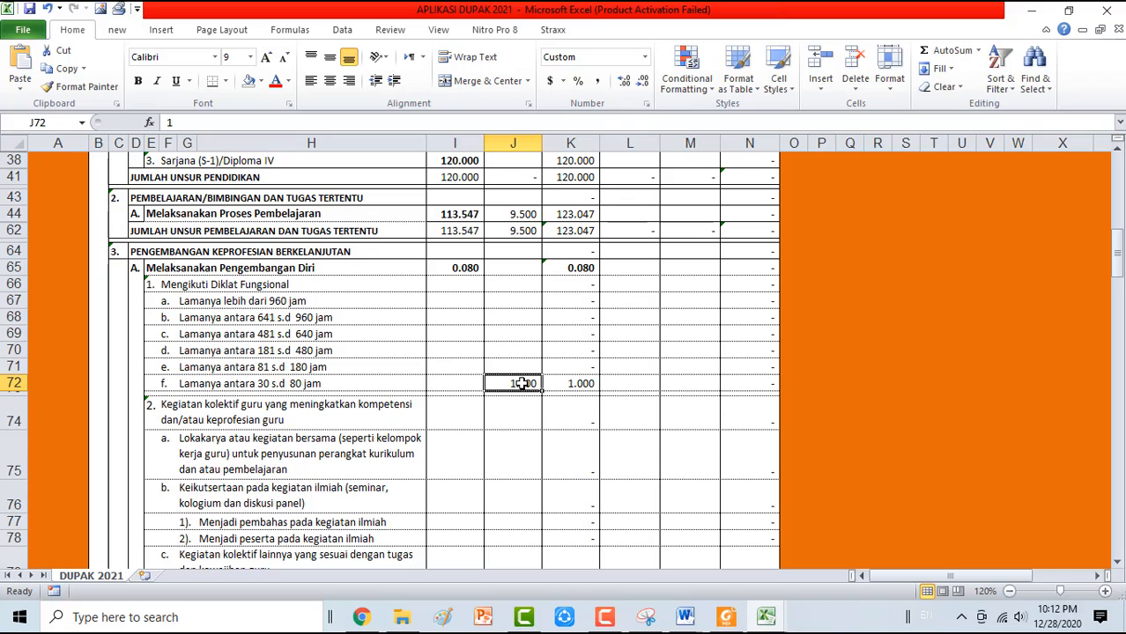
type("2")
key("Return")
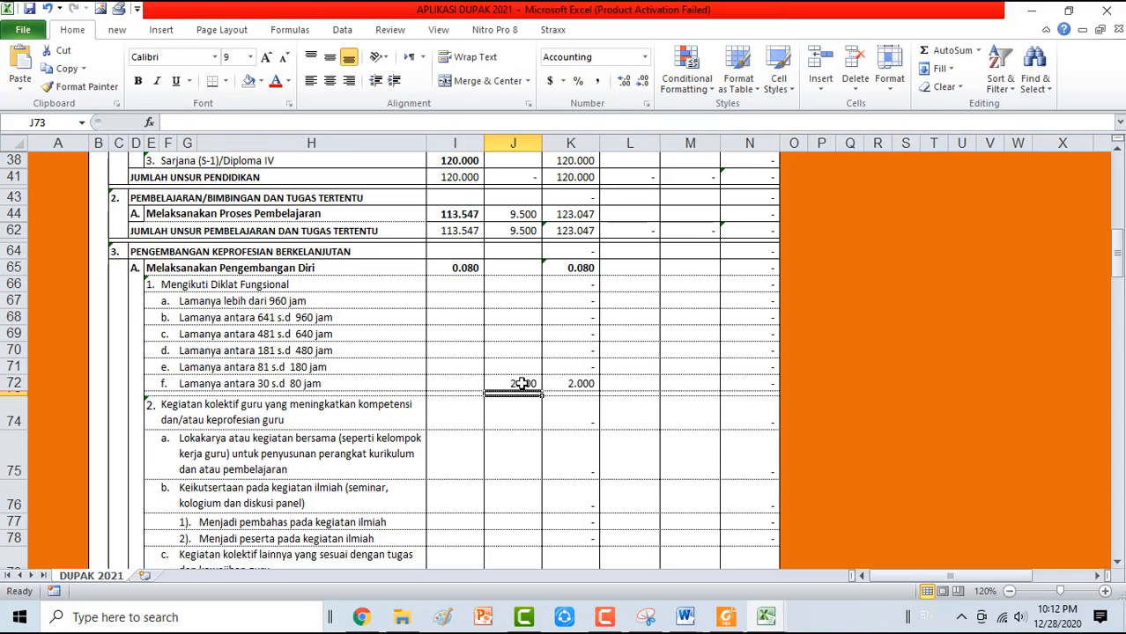
left_click(584, 385)
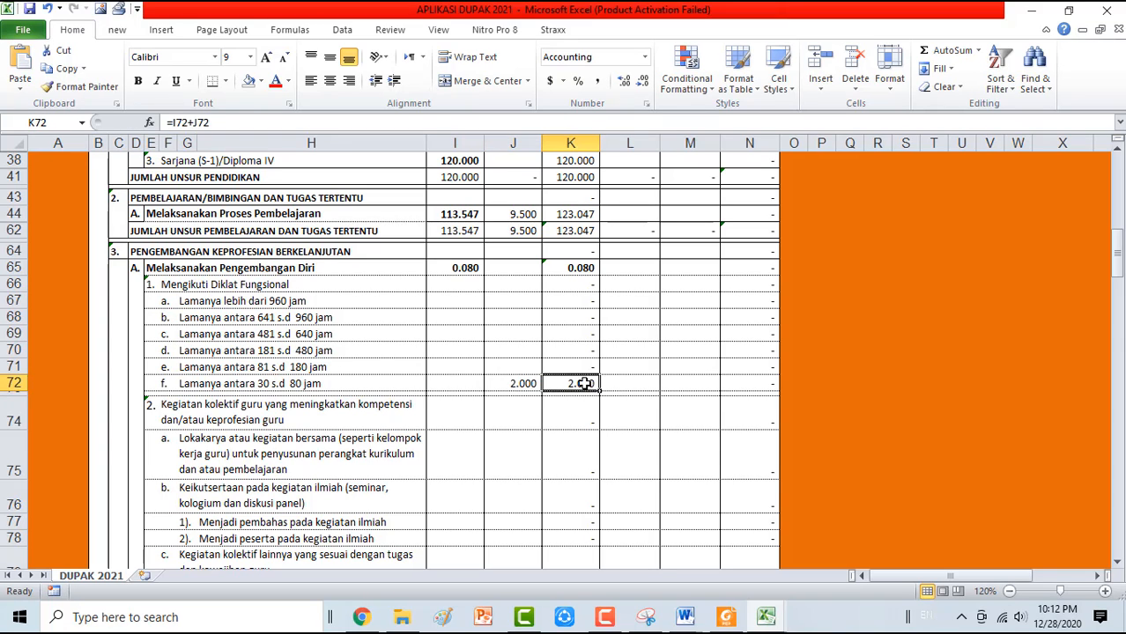
- Set the BARU credit for training lasting 30 s.d 80 jam back to 1
left_click(526, 386)
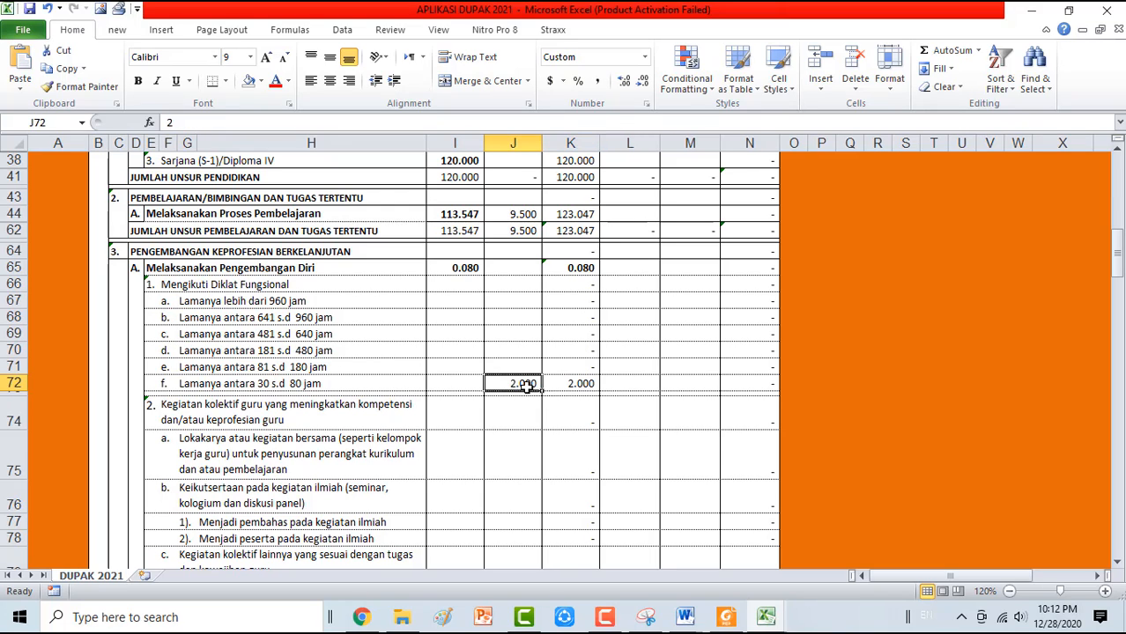
type("1")
key("Return")
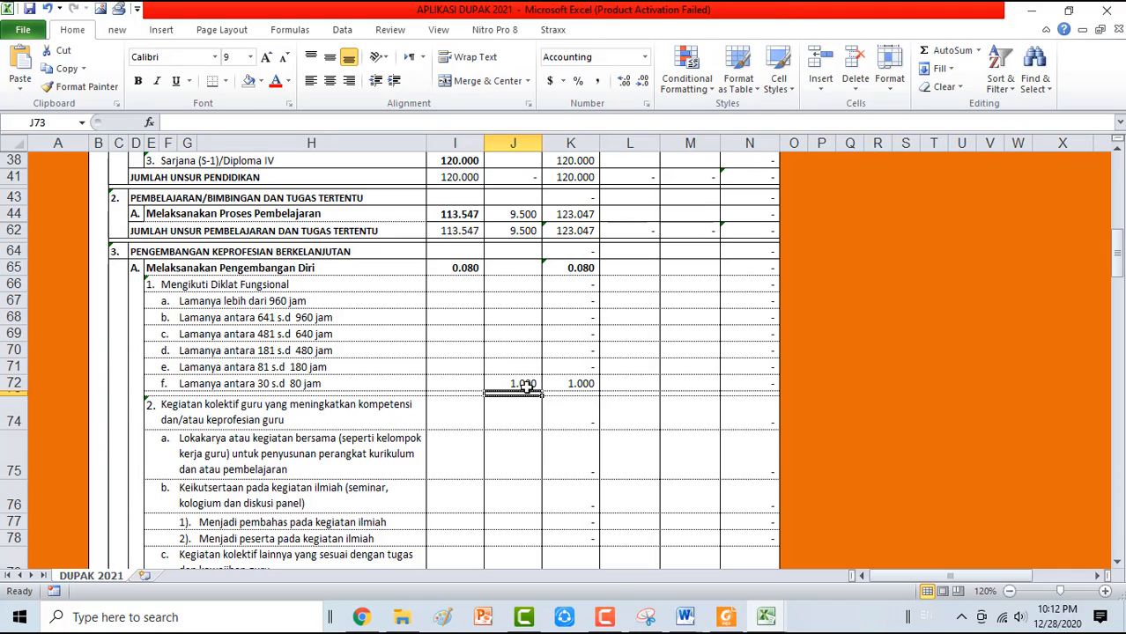
- Enter 0.1 as the BARU credit for Menjadi peserta pada kegiatan ilmiah
scroll(524, 392, "down", 1)
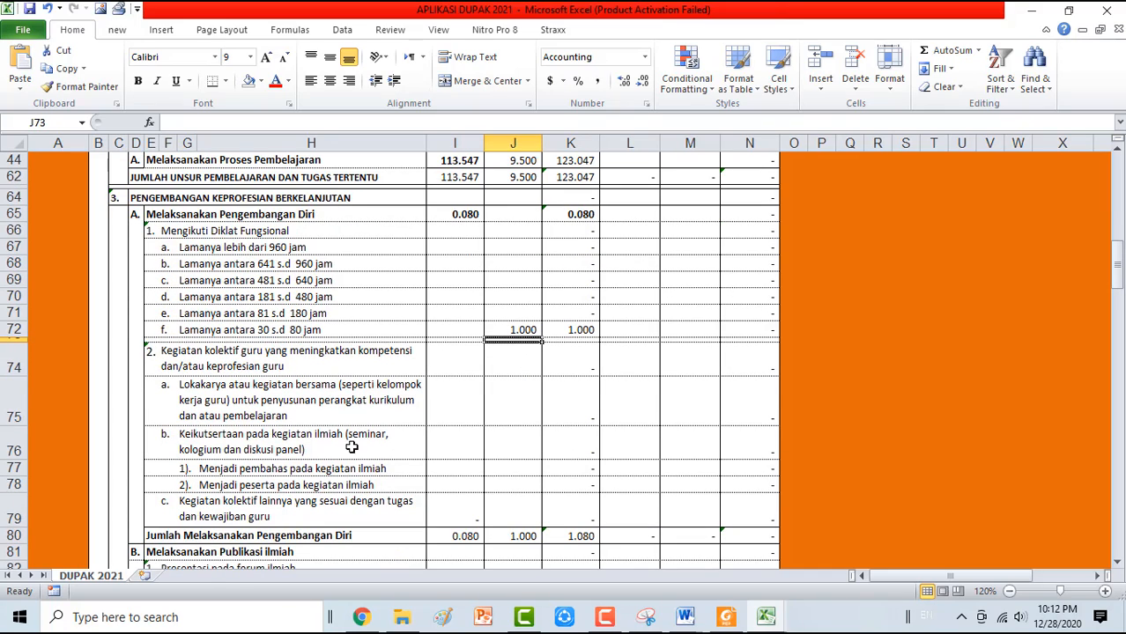
left_click(515, 512)
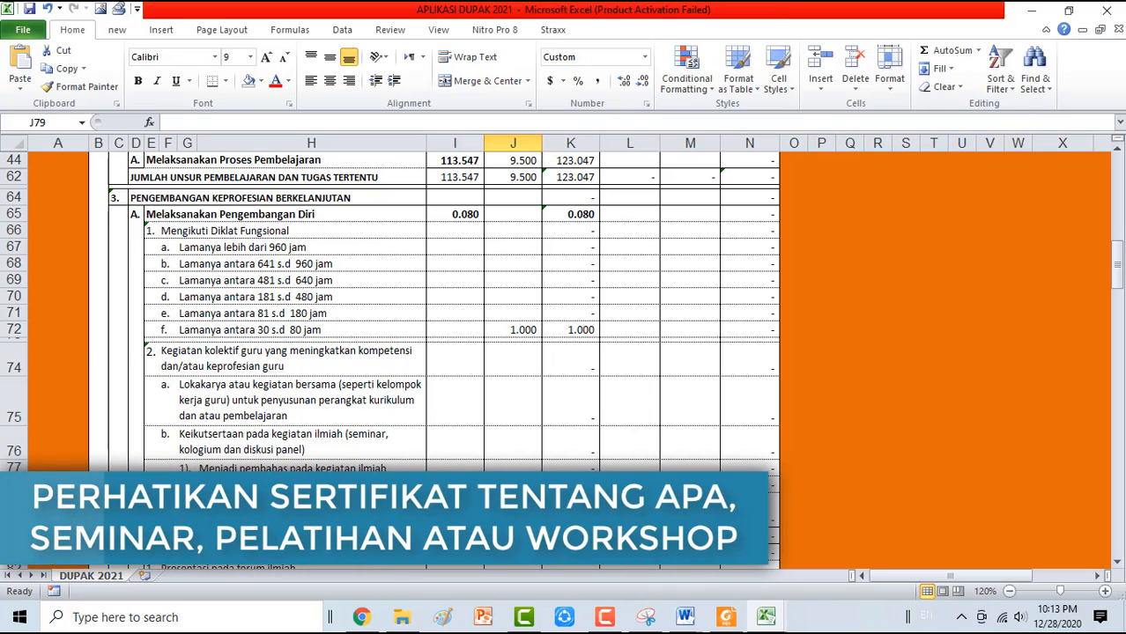
left_click(515, 485)
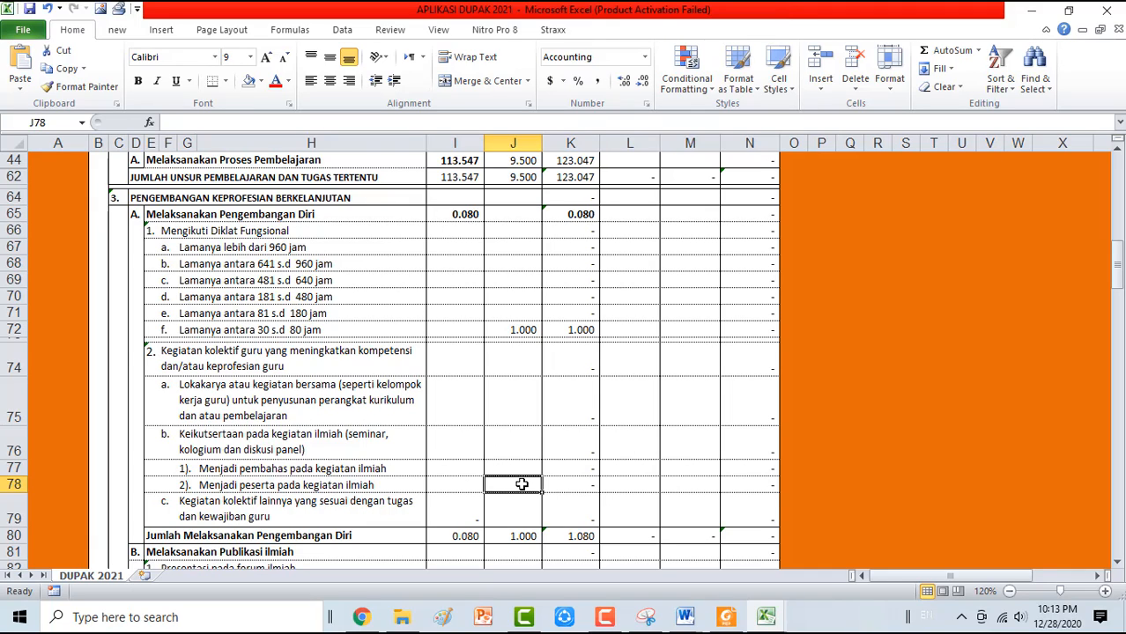
type("0")
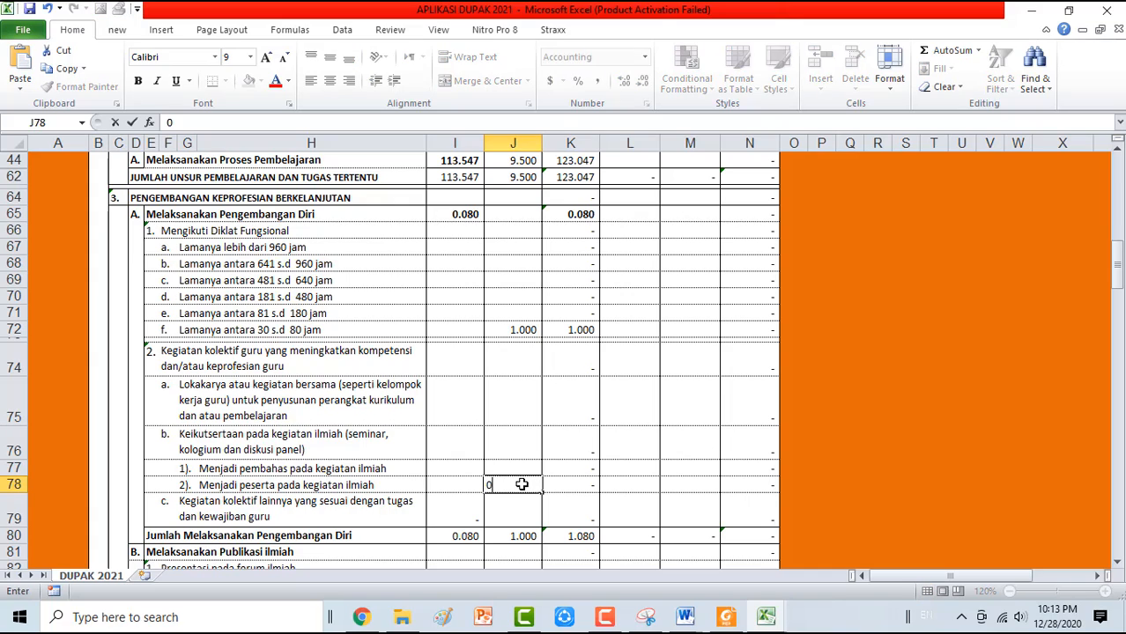
type(".1")
key("Return")
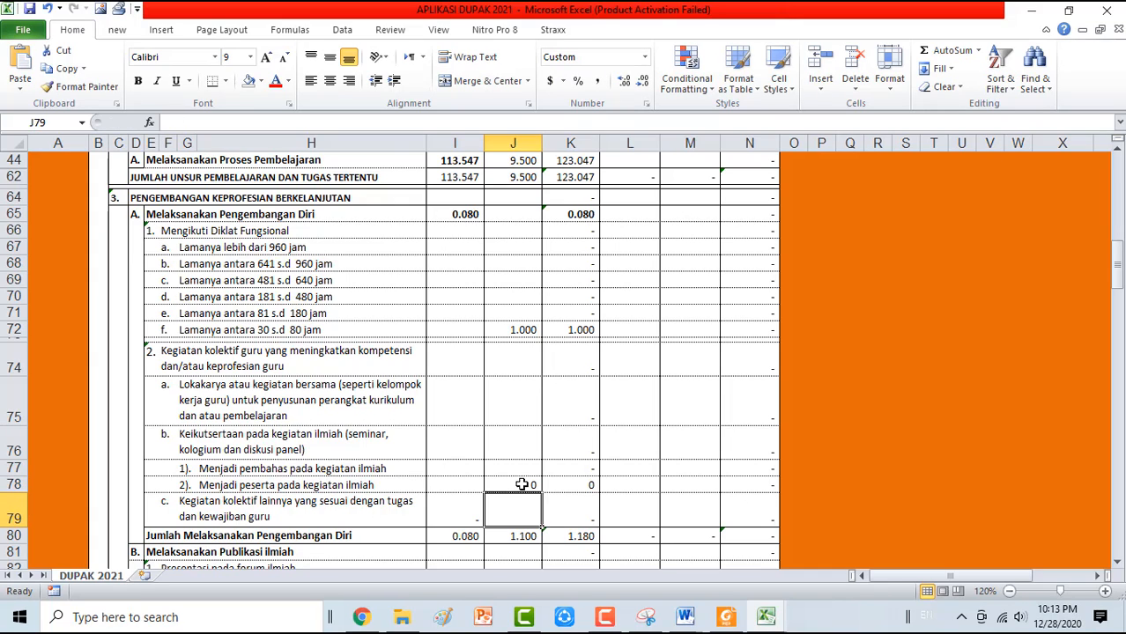
- Show the BARU and JUMLAH credits of Menjadi peserta pada kegiatan ilmiah with three decimal places
left_click_drag(522, 485, 554, 484)
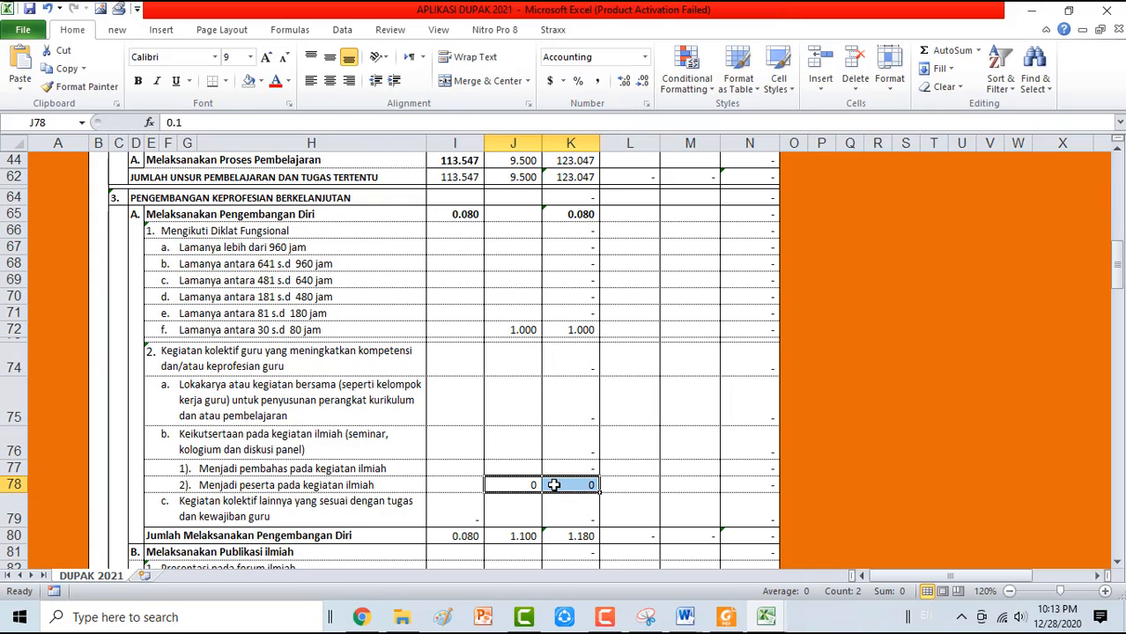
left_click(623, 82)
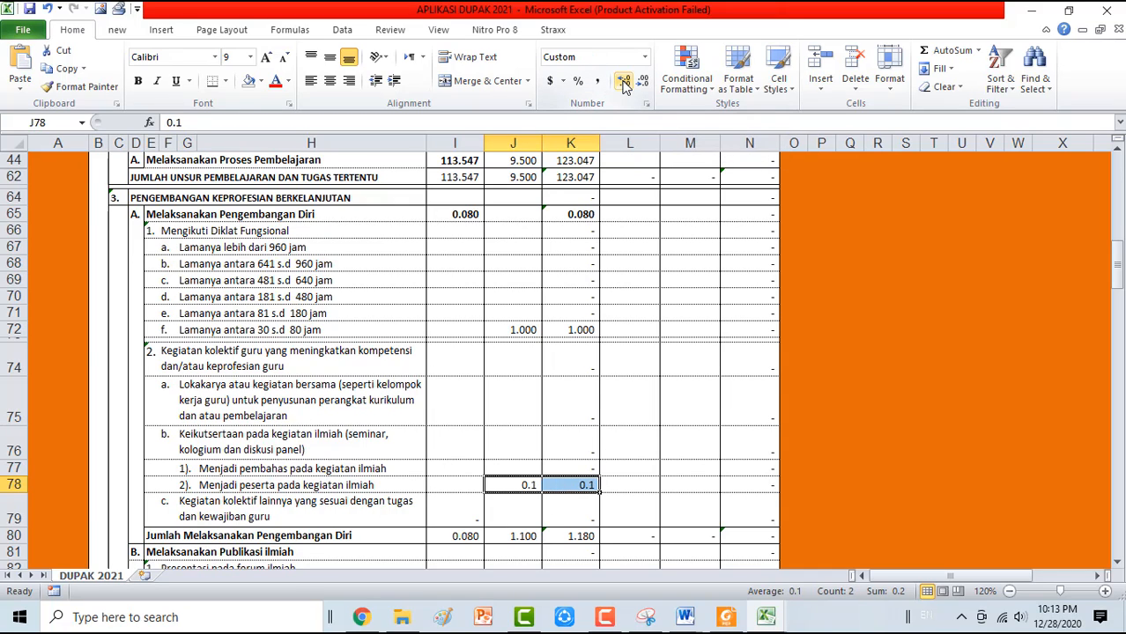
left_click(623, 82)
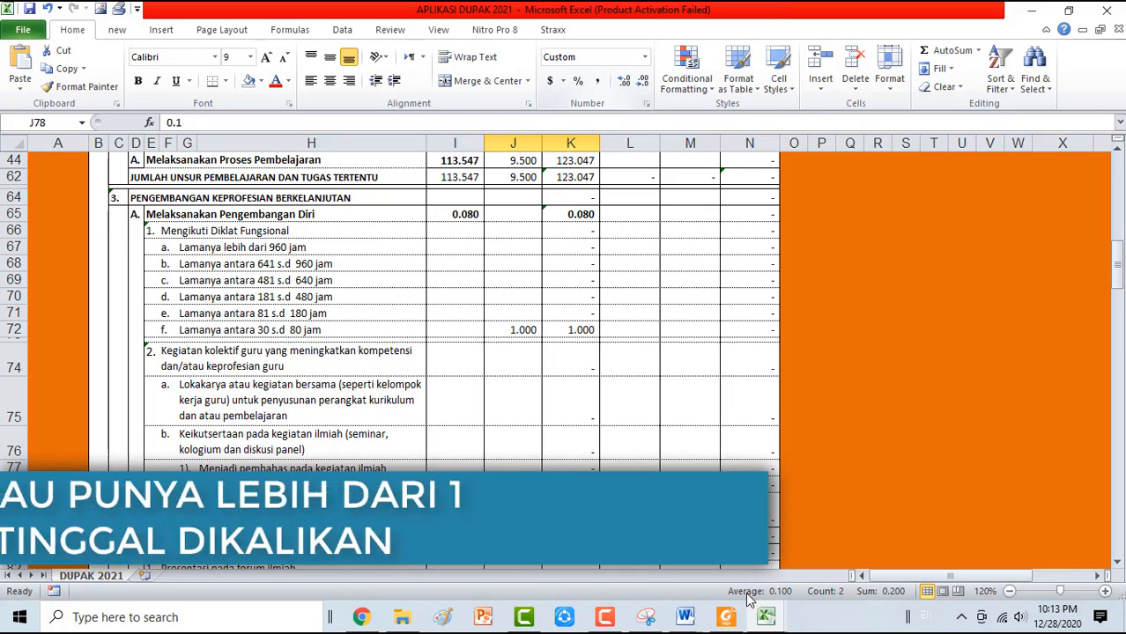
left_click(631, 439)
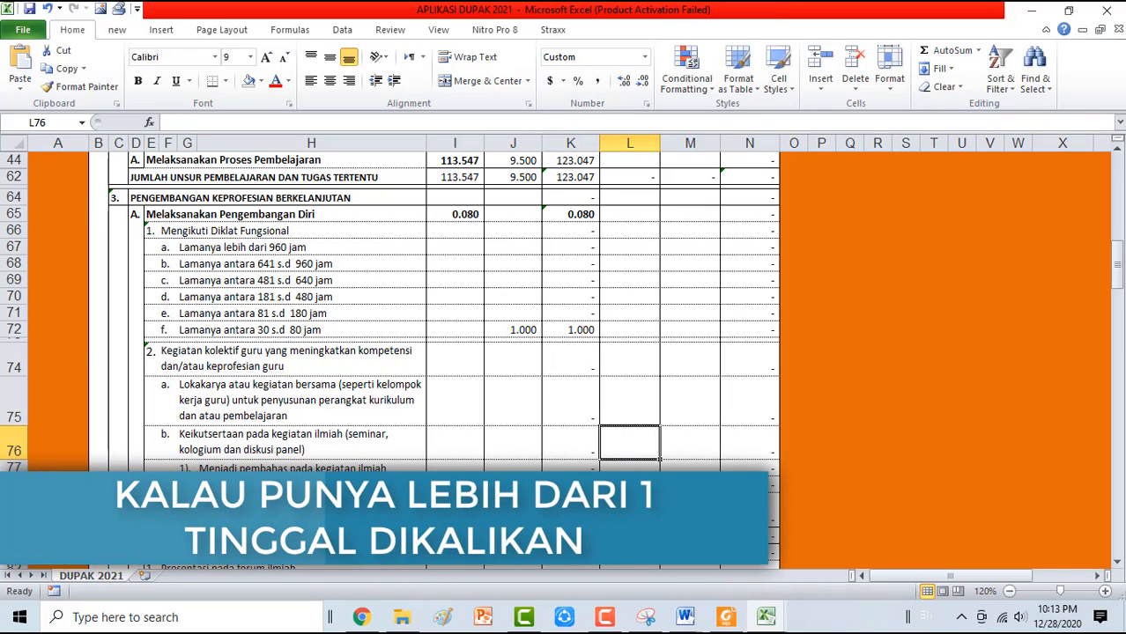
- Reset the BARU credit of Menjadi peserta pada kegiatan ilmiah to 0
left_click(513, 485)
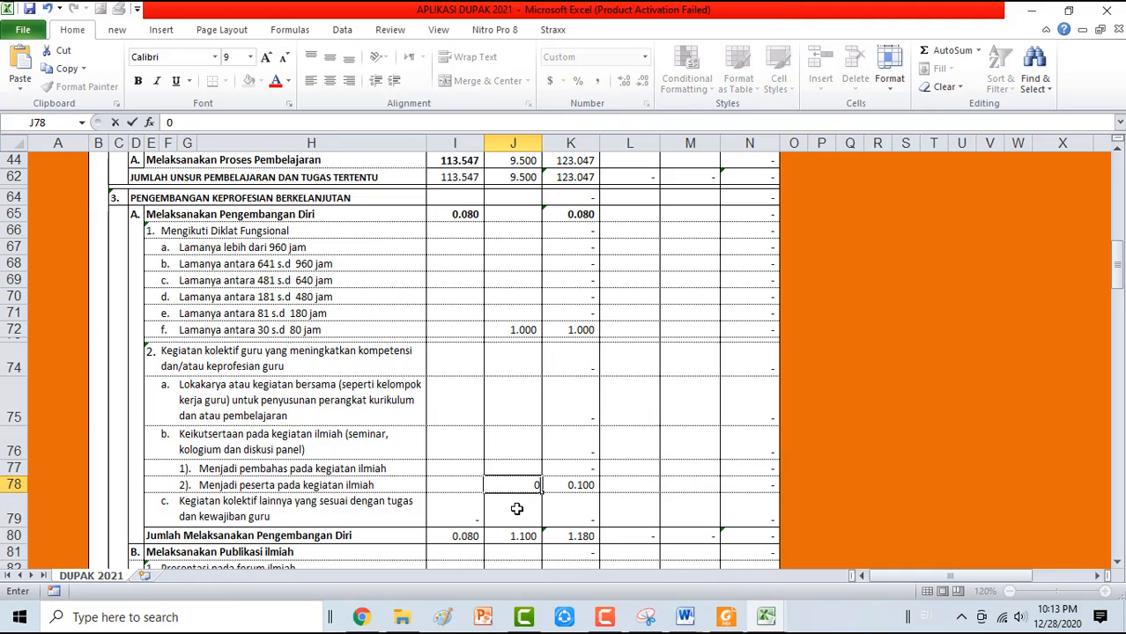
key("Delete")
left_click(517, 509)
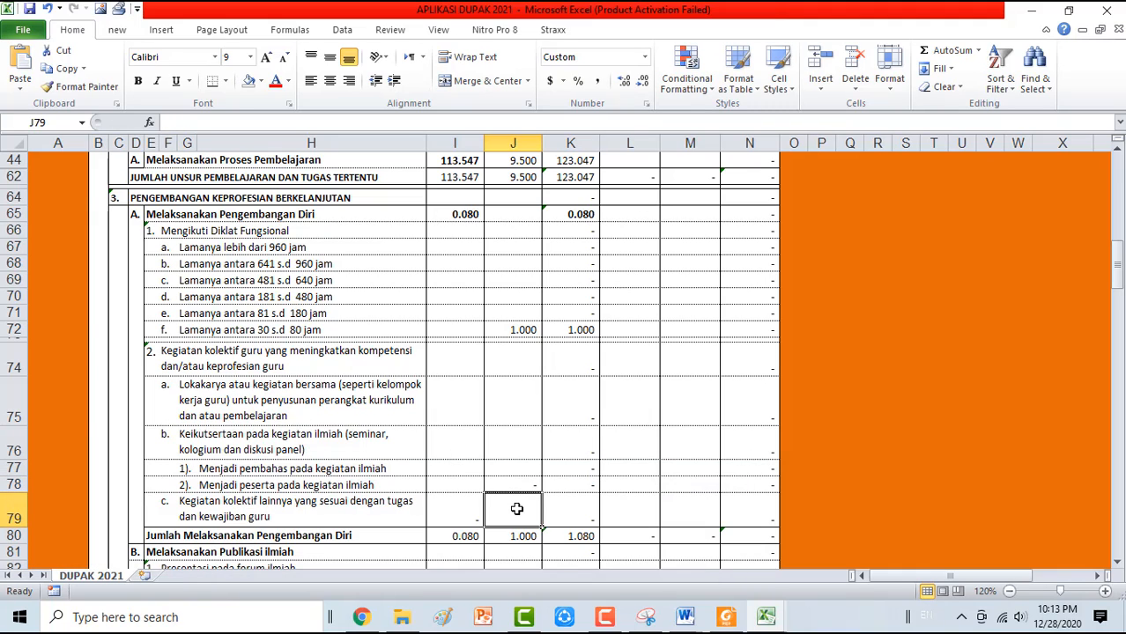
- Enter 0.1 as the BARU credit for Kegiatan kolektif lainnya yang sesuai dengan tugas dan kewajiban guru
type("1")
left_click(527, 469)
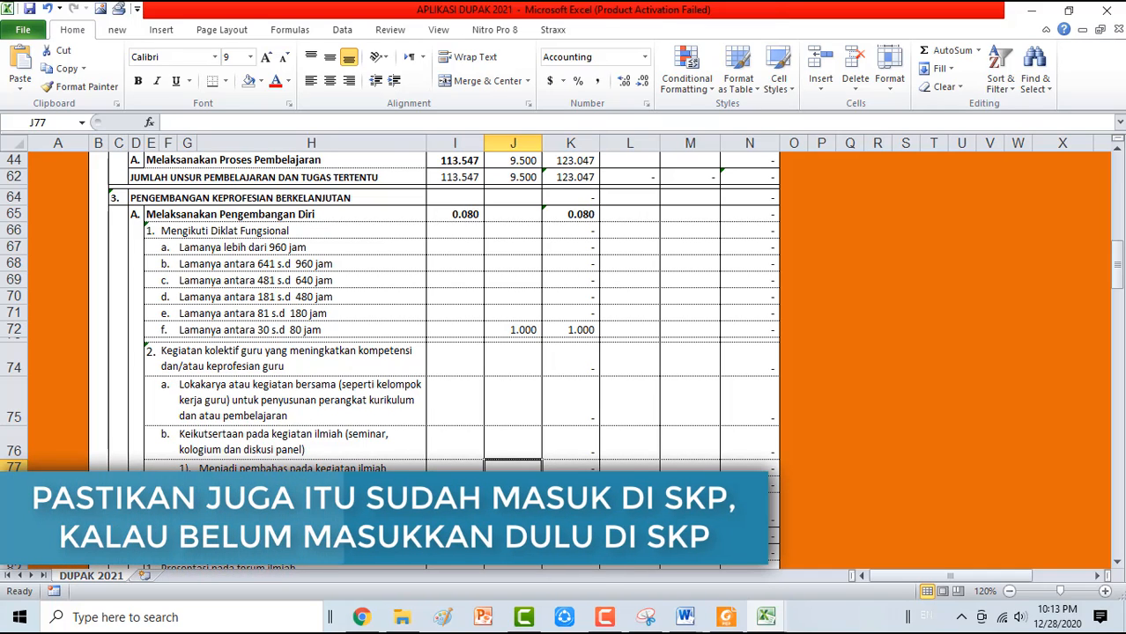
left_click(518, 512)
type("0.1")
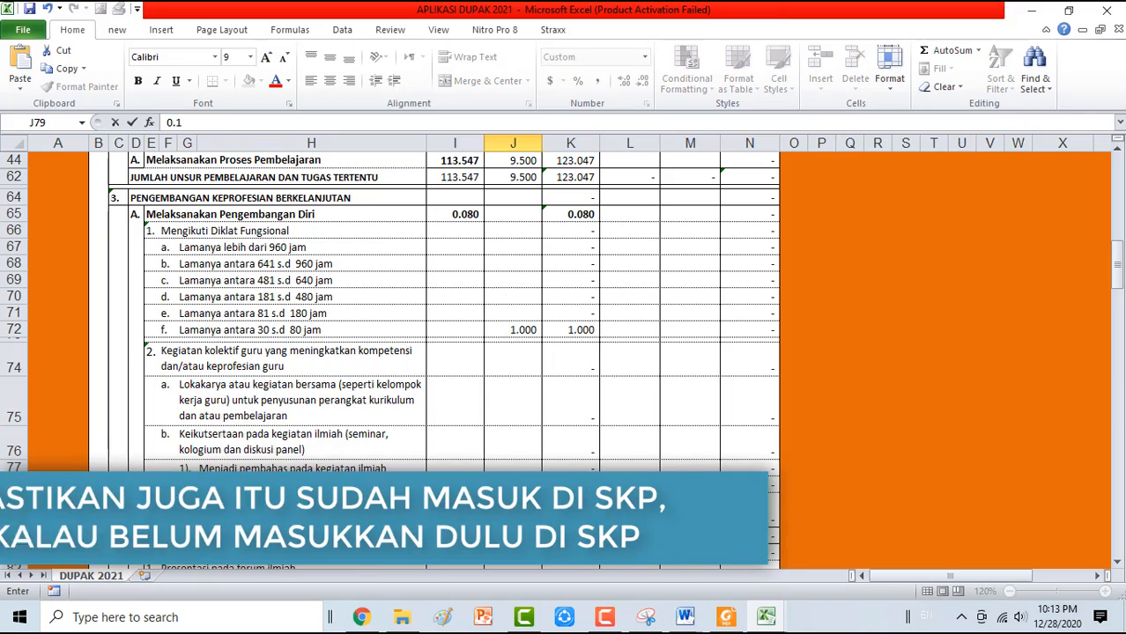
key("Return")
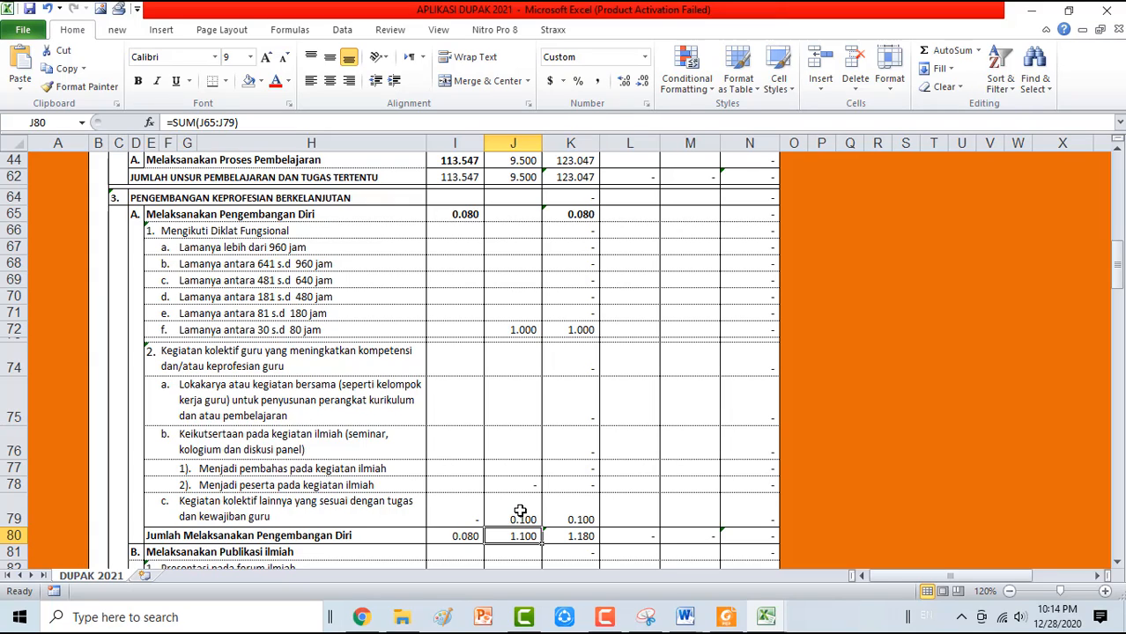
- Set the BARU credit of Kegiatan kolektif lainnya yang sesuai dengan tugas dan kewajiban guru back to 0
left_click(519, 511)
key("Delete")
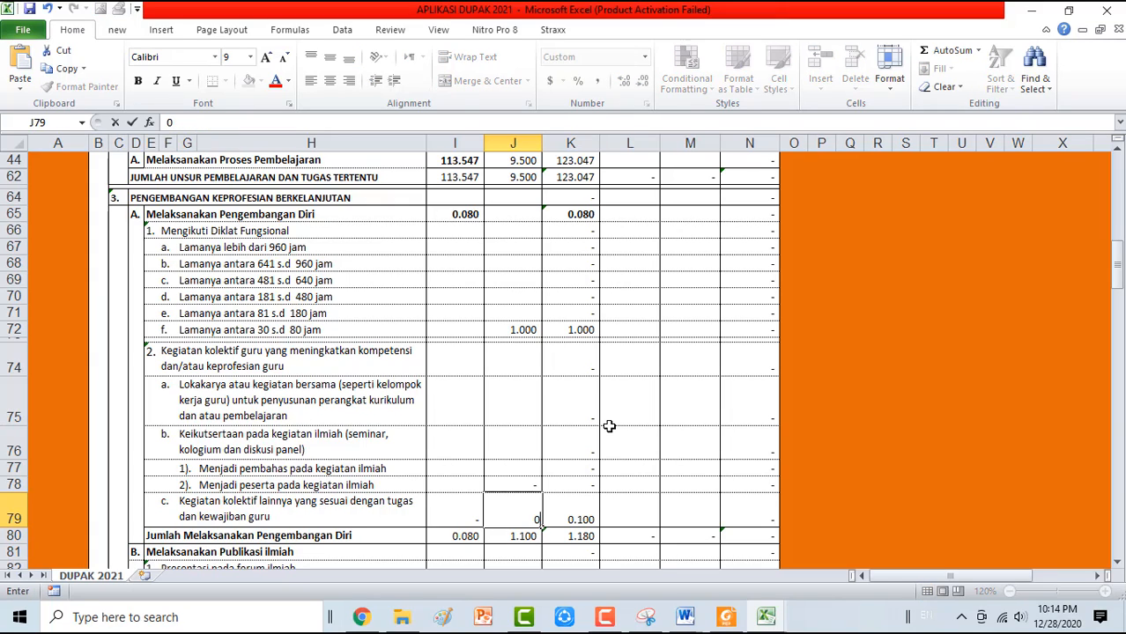
left_click(608, 432)
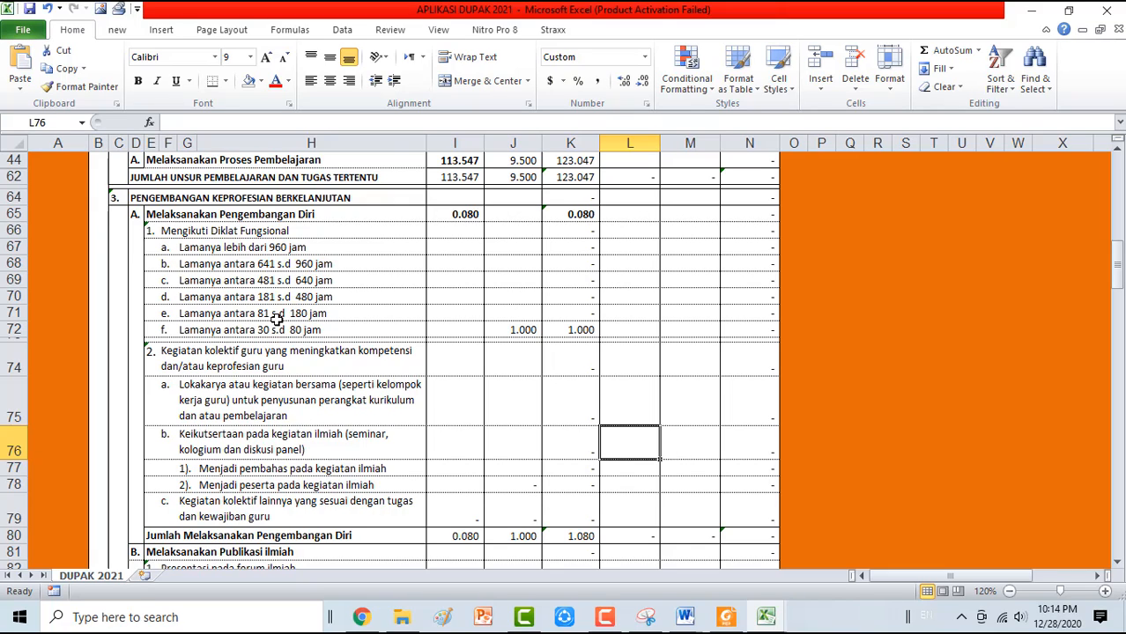
- Enter 1 as the BARU credit for training lasting 81 s.d 180 jam
left_click(511, 318)
type("1")
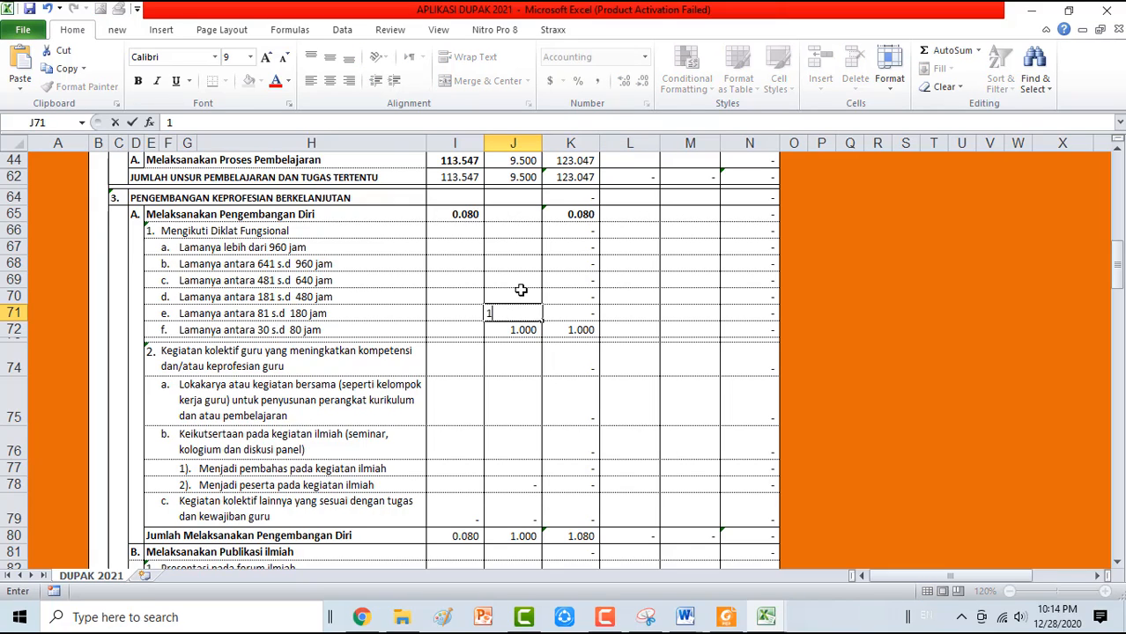
left_click(521, 285)
- Show the BARU and JUMLAH credits of the 81 s.d 180 jam training row with three decimal places
left_click_drag(520, 315, 581, 313)
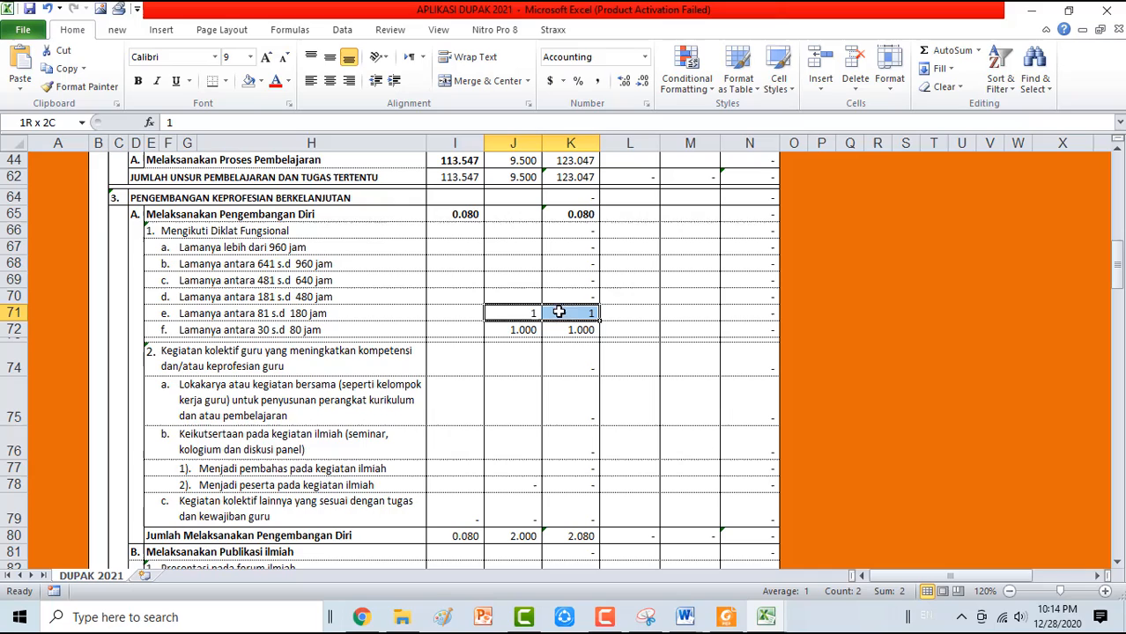
left_click(623, 81)
left_click(624, 81)
left_click(624, 81)
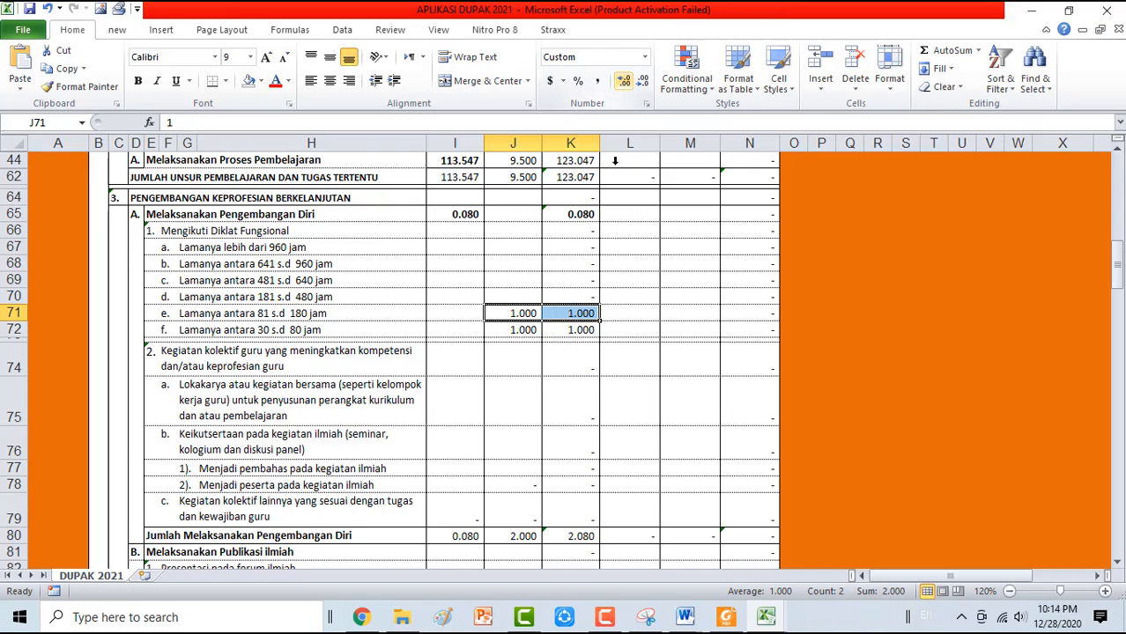
left_click(572, 352)
- Reset the BARU credit of the 81 s.d 180 jam training row to 0
left_click(523, 312)
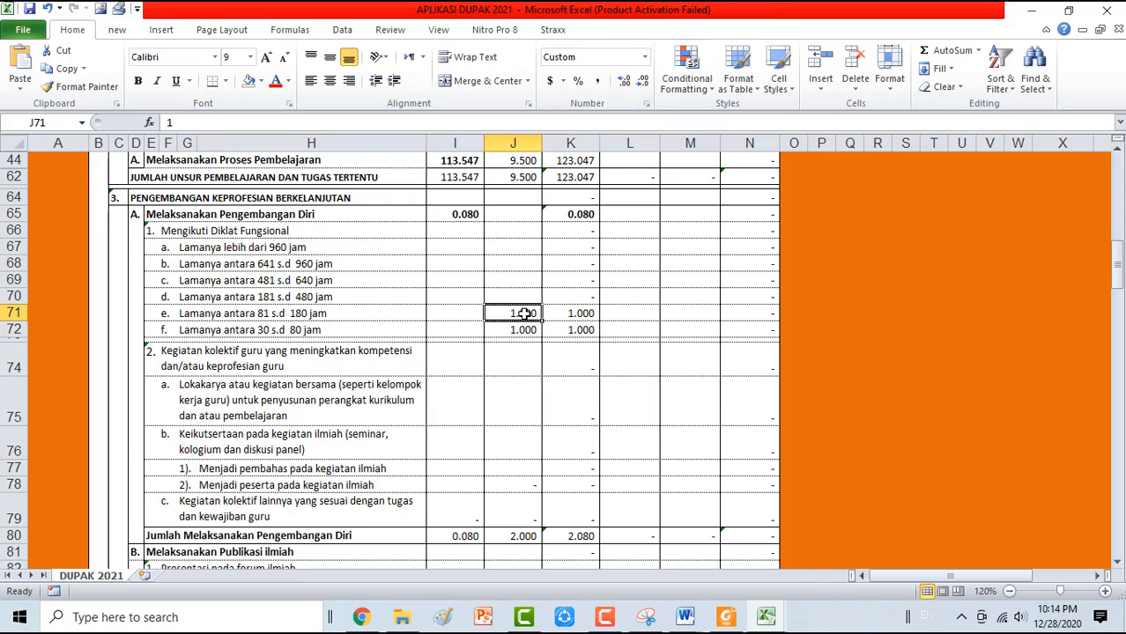
key("Delete")
left_click(548, 292)
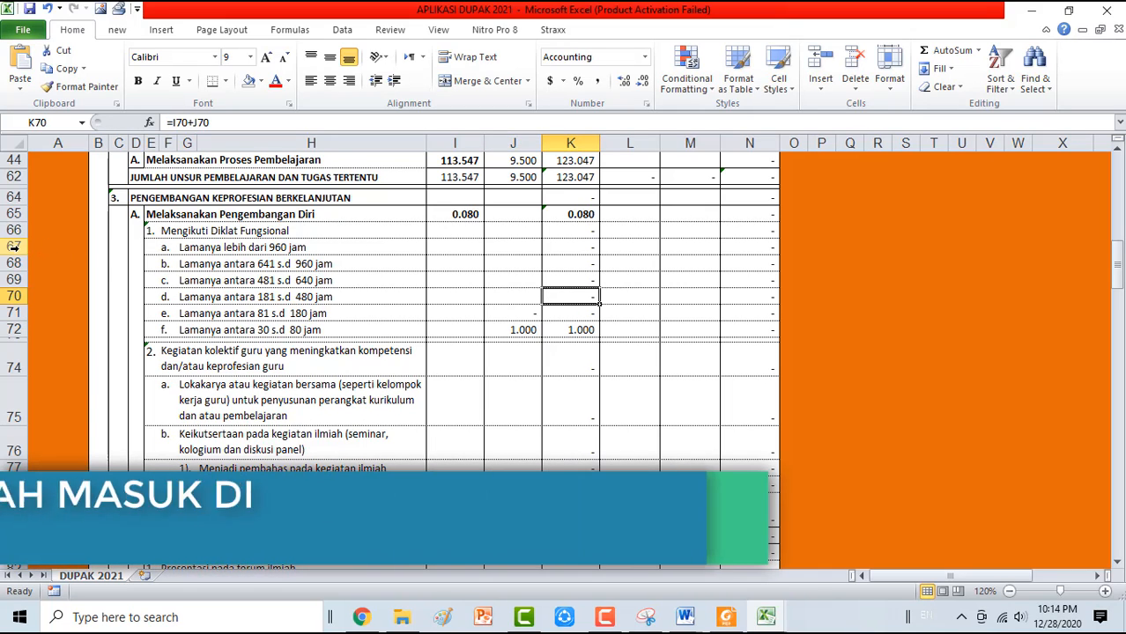
- Hide rows 67 to 71, the unused Diklat Fungsional durations above Lamanya antara 30 s.d 80 jam
left_click_drag(17, 248, 30, 310)
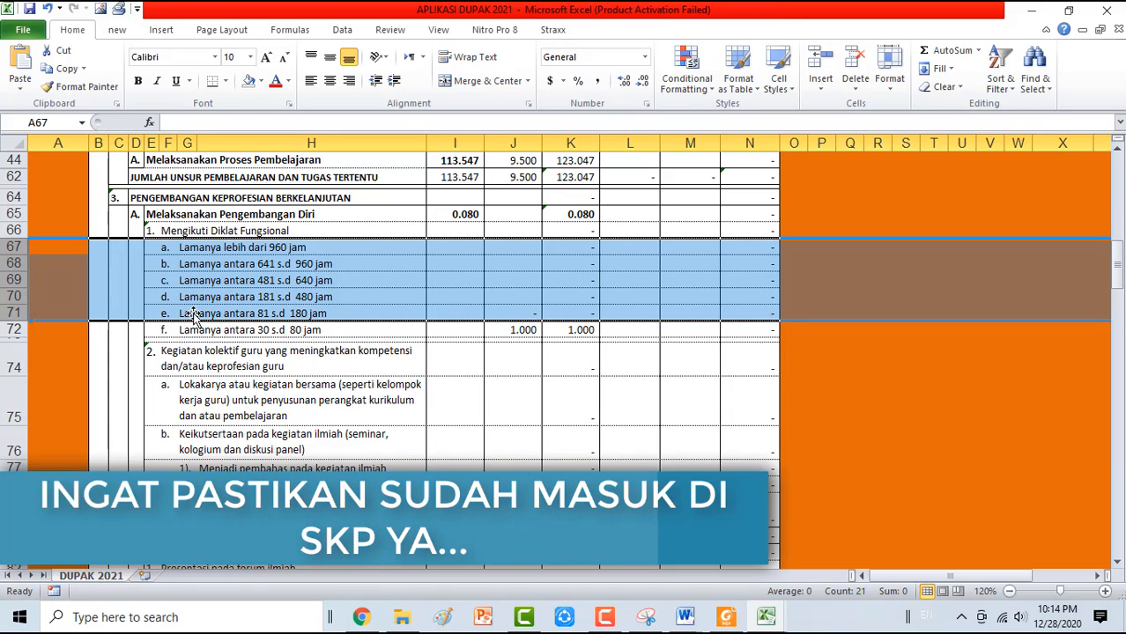
right_click(236, 284)
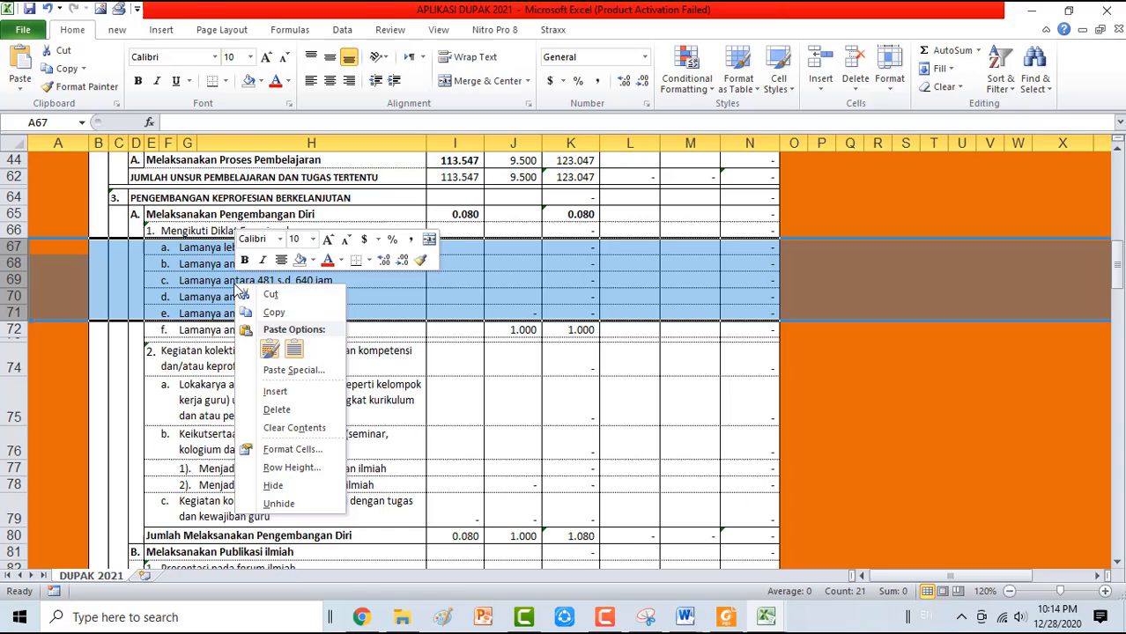
left_click(300, 484)
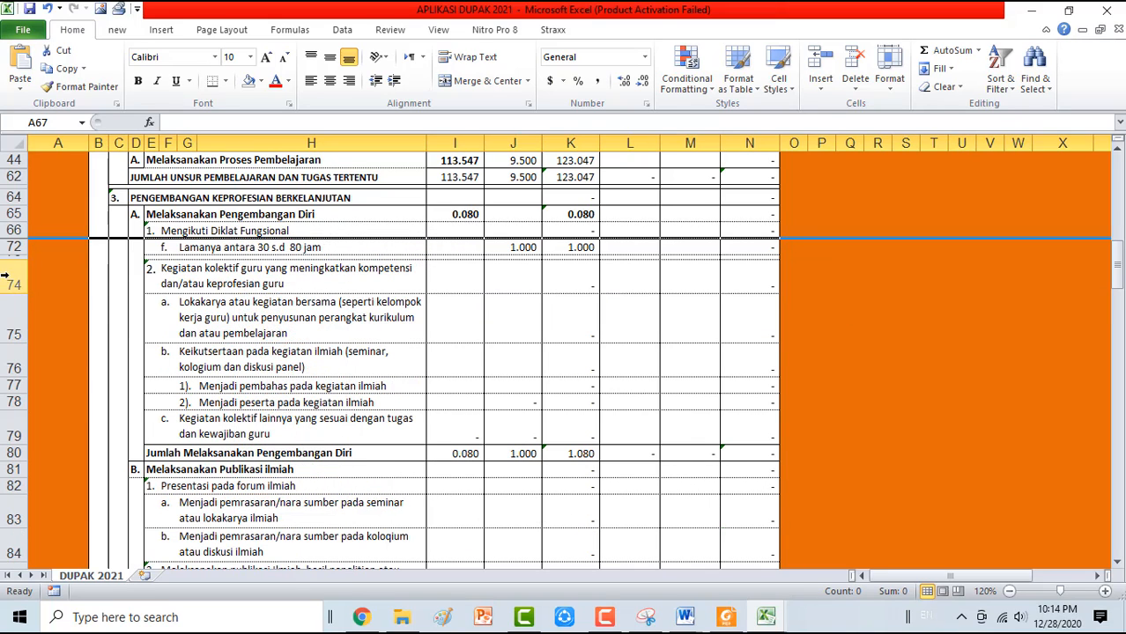
- Hide rows 74 to 79, the unused Kegiatan kolektif guru items
left_click_drag(6, 276, 7, 430)
right_click(217, 368)
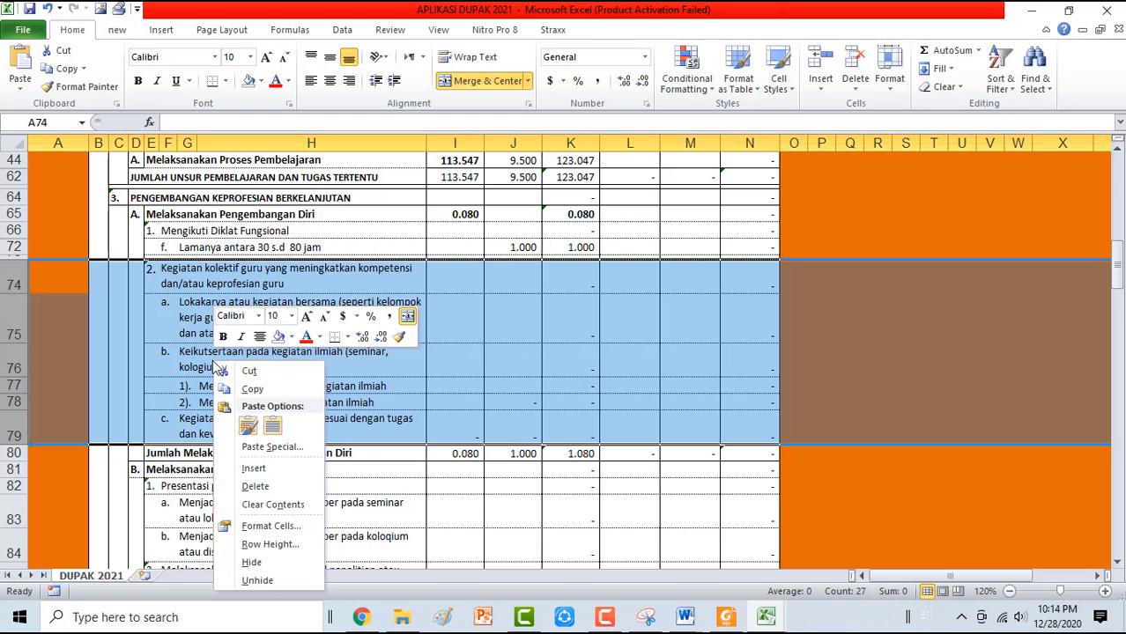
left_click(252, 562)
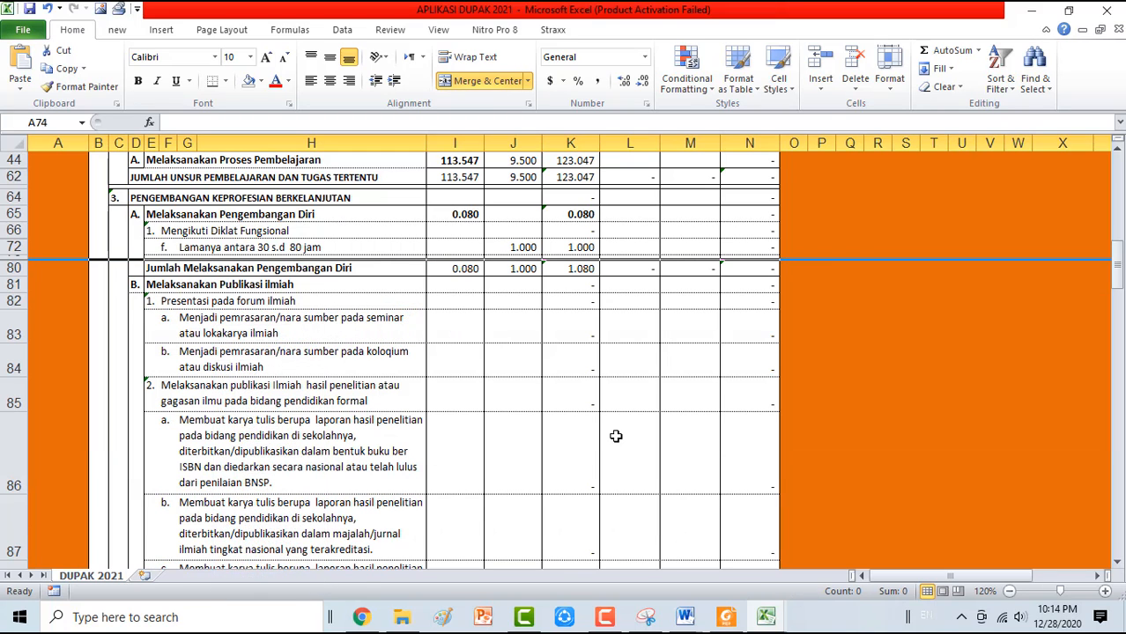
- Hide rows 86 to 88, the unused karya tulis items a to c above the research report disseminated at school
scroll(541, 401, "down", 4)
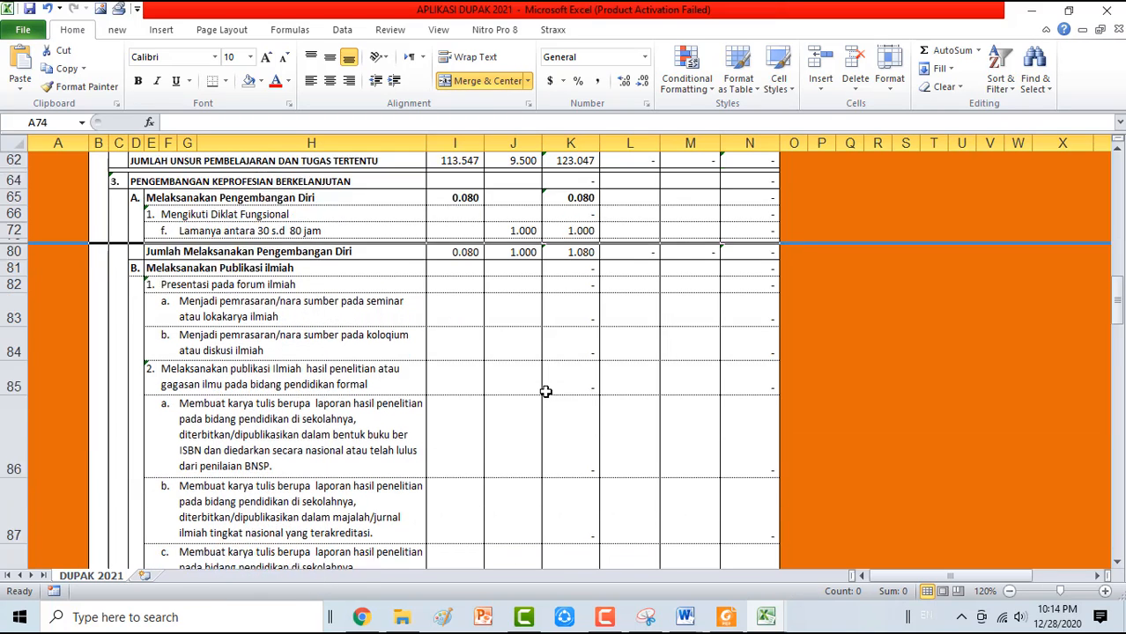
left_click(275, 393)
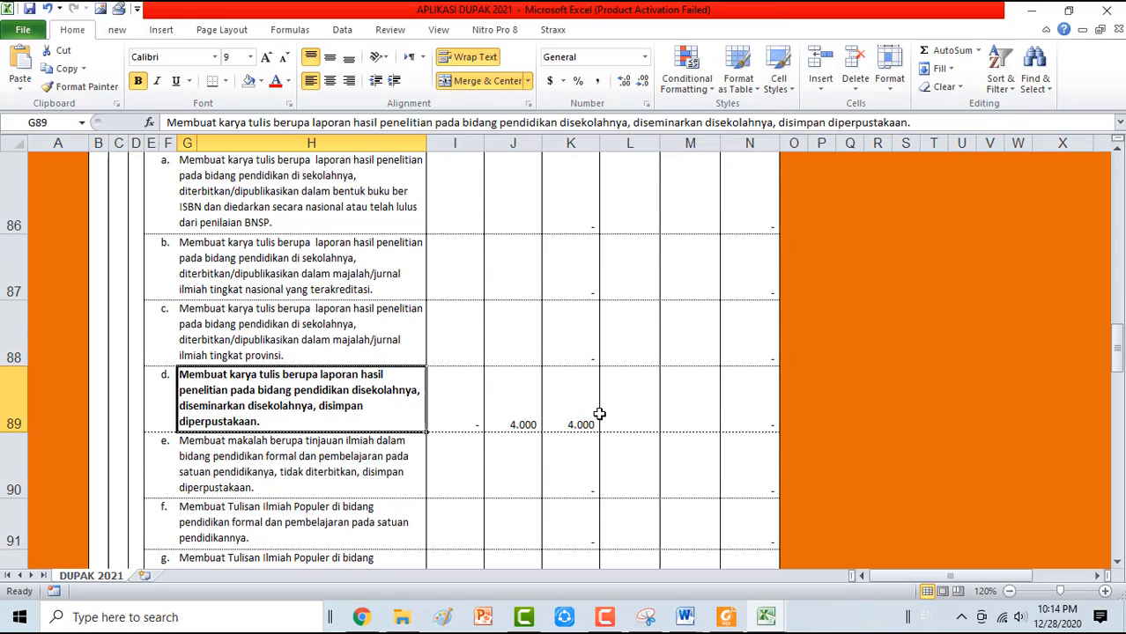
scroll(598, 410, "up", 1)
left_click_drag(128, 430, 212, 327)
right_click(220, 324)
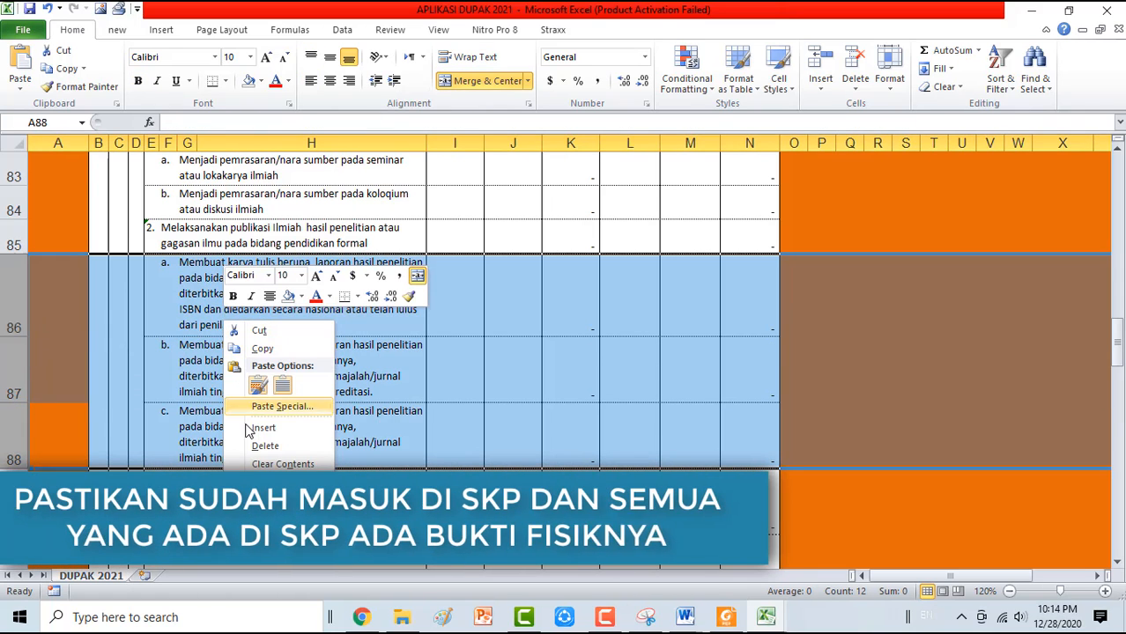
left_click(264, 522)
- Hide rows 82 to 84, the unused Presentasi pada forum ilmiah items
scroll(264, 522, "up", 1)
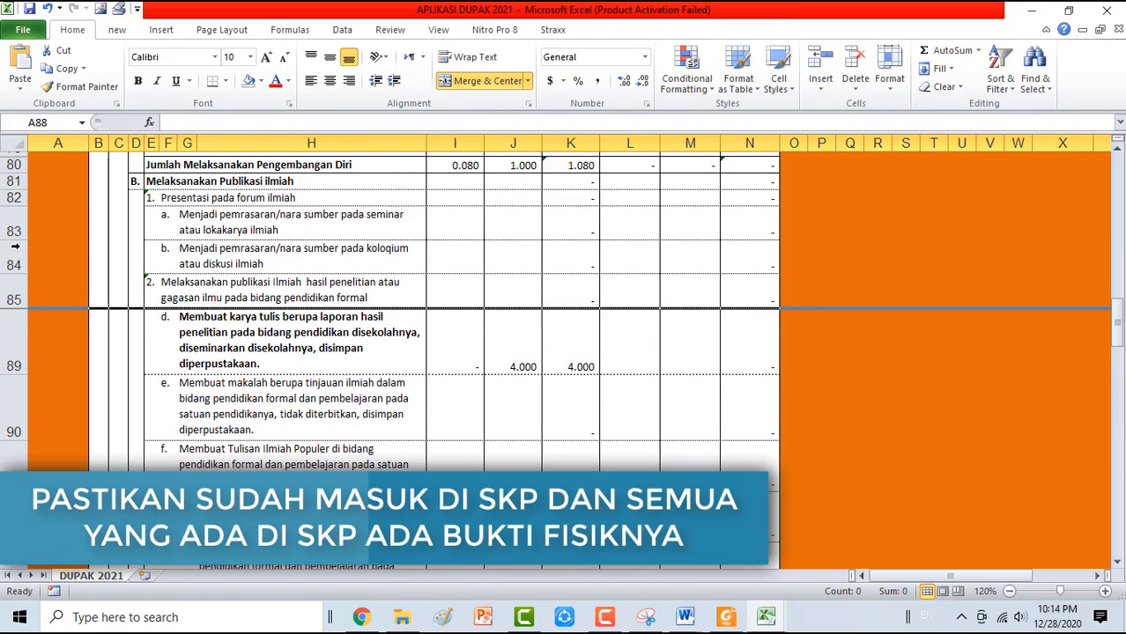
left_click(10, 264)
left_click_drag(10, 264, 66, 204)
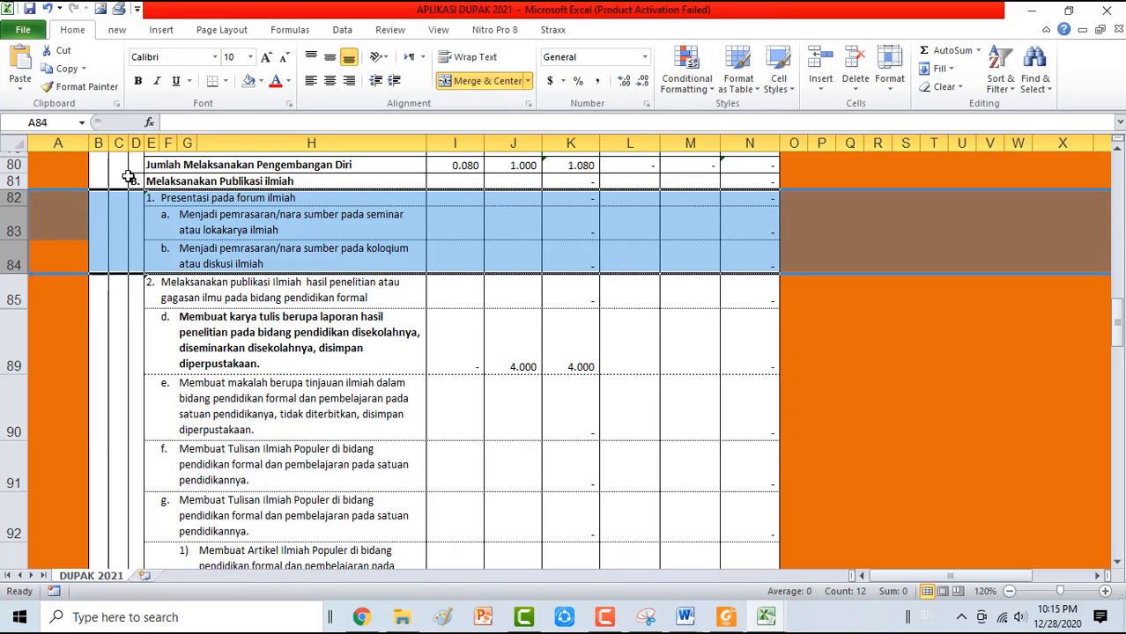
right_click(181, 247)
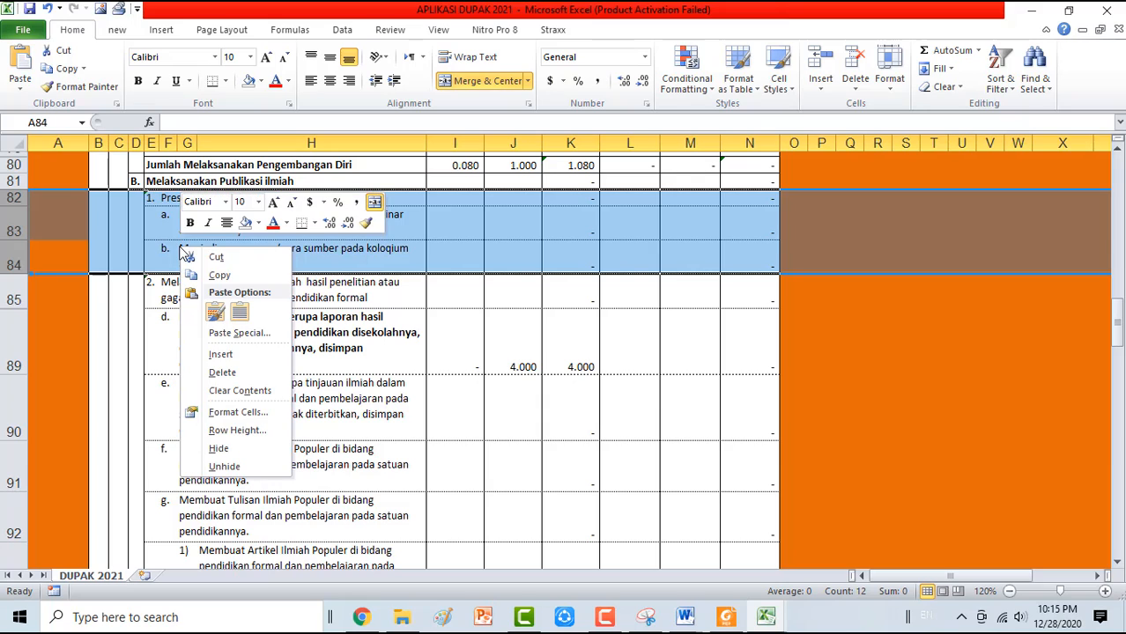
left_click(220, 449)
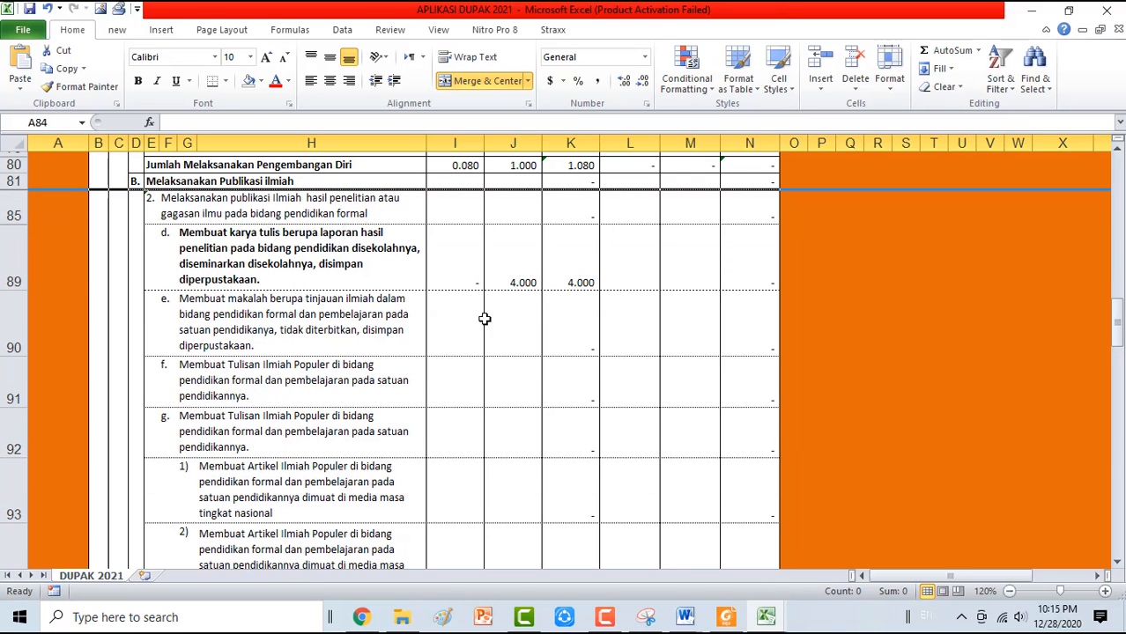
- Check the BARU credit of karya tulis item d, and hide the unused publication rows 90 to 98 below it
left_click(517, 278)
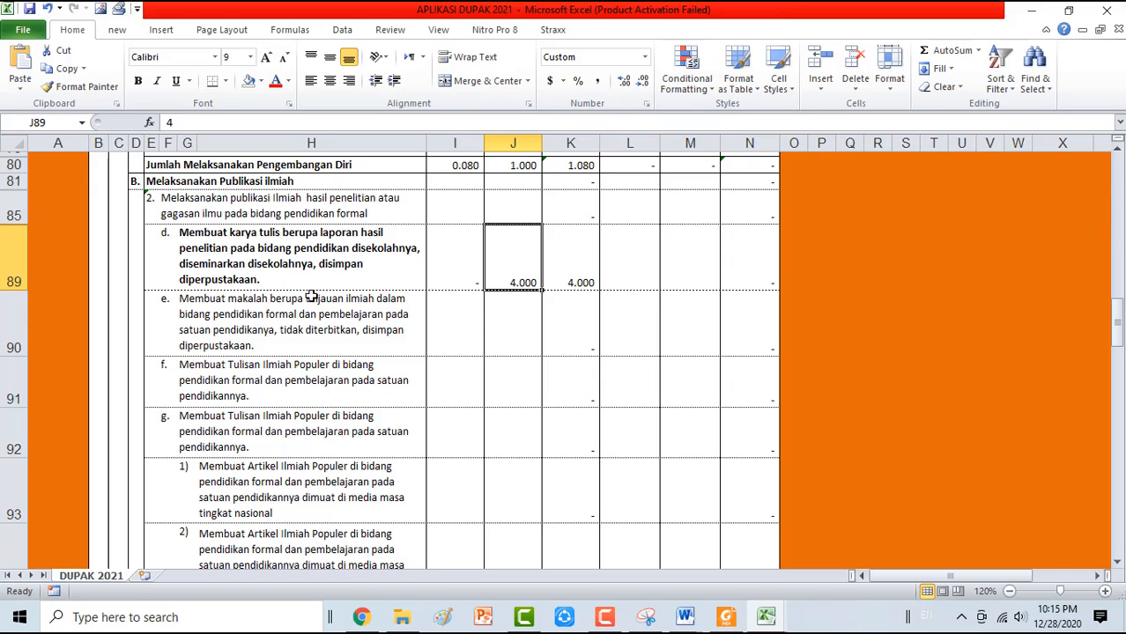
left_click(18, 321)
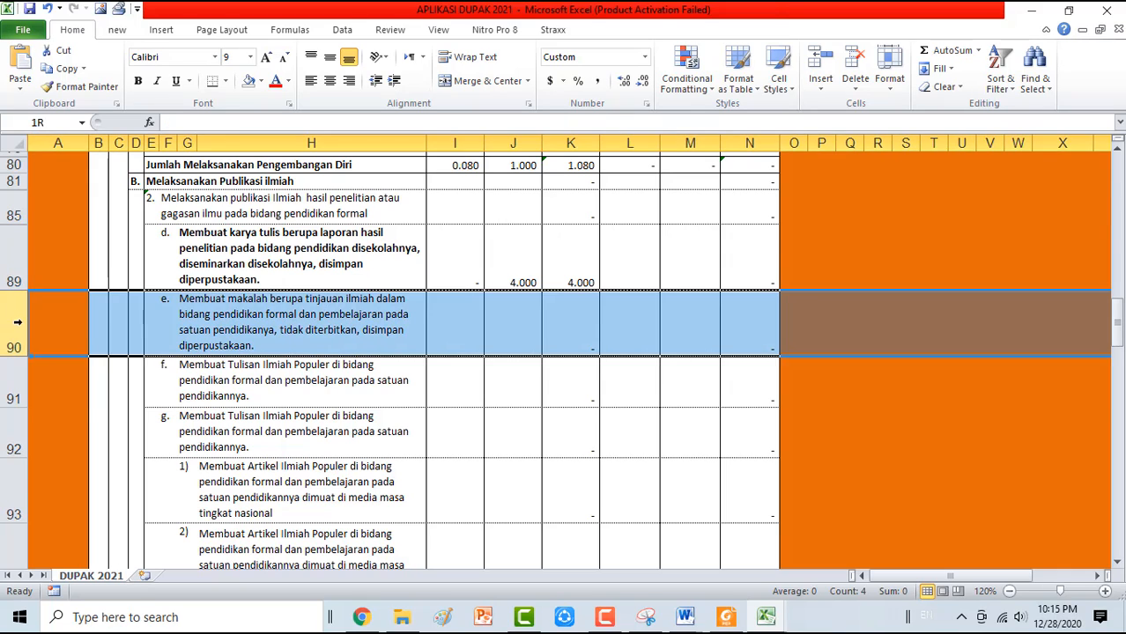
left_click_drag(18, 322, 236, 312)
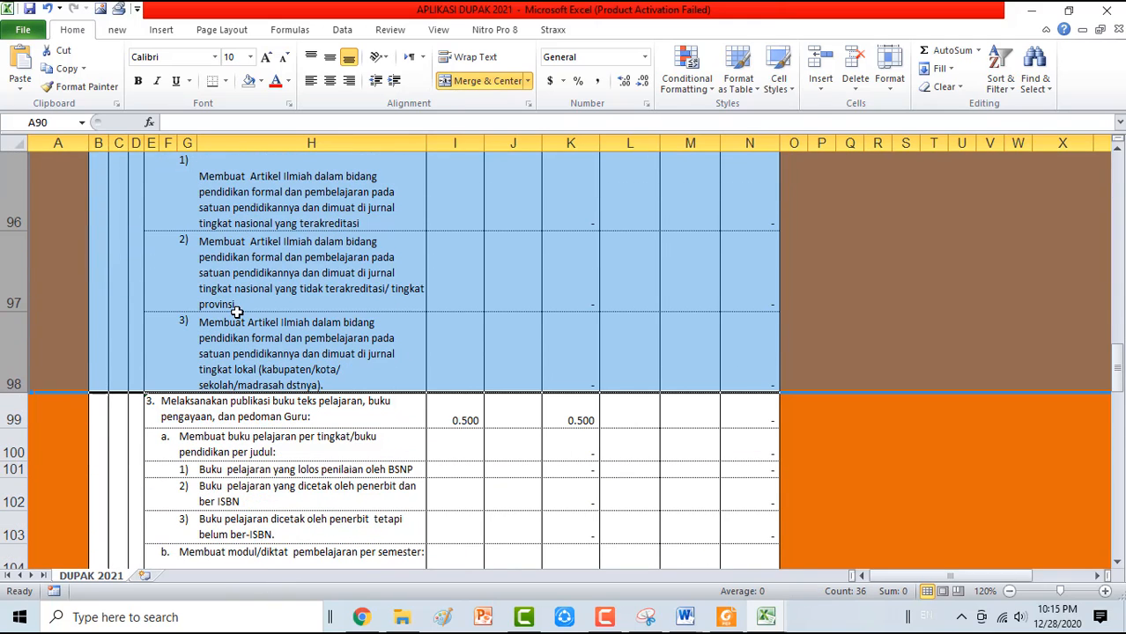
right_click(236, 312)
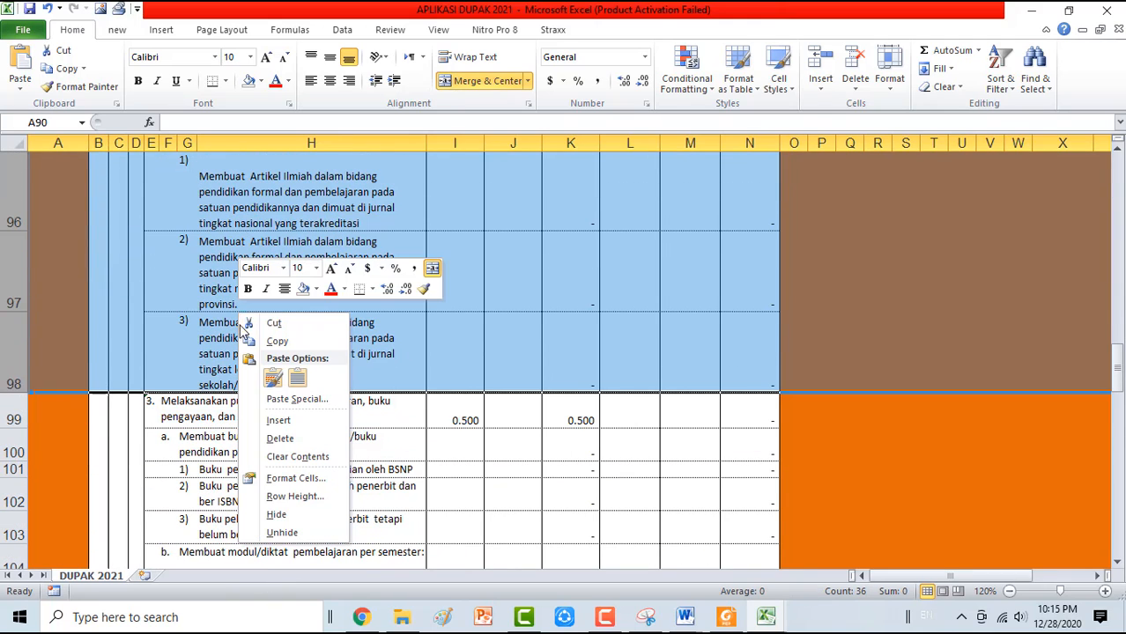
left_click(295, 516)
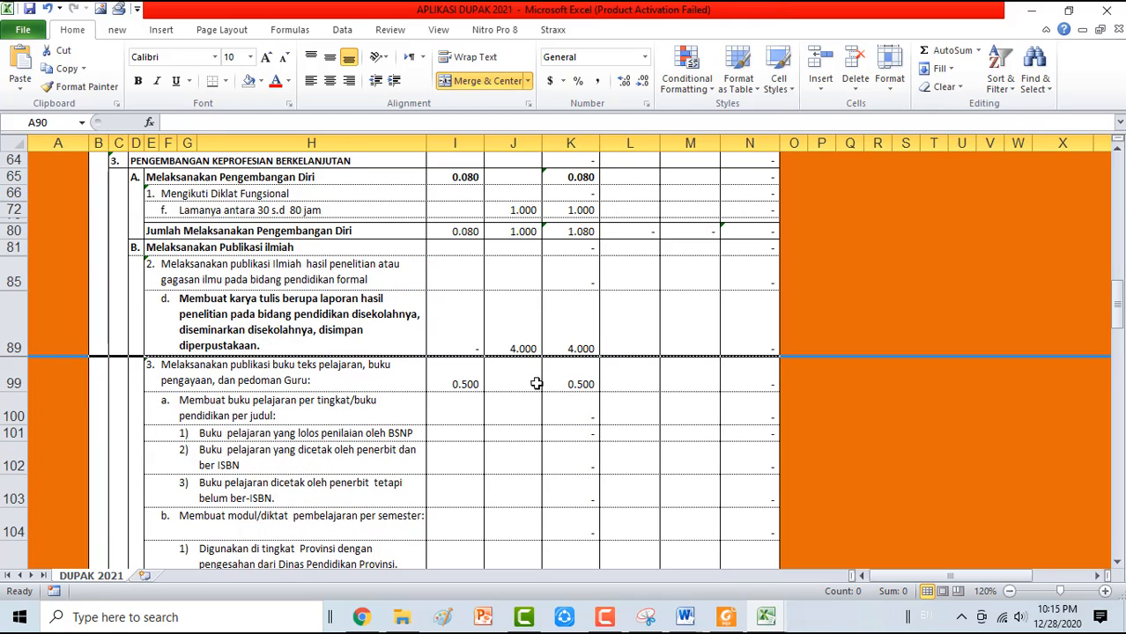
- Hide rows 100 to 103, the unused Membuat buku pelajaran items
scroll(296, 390, "down", 2)
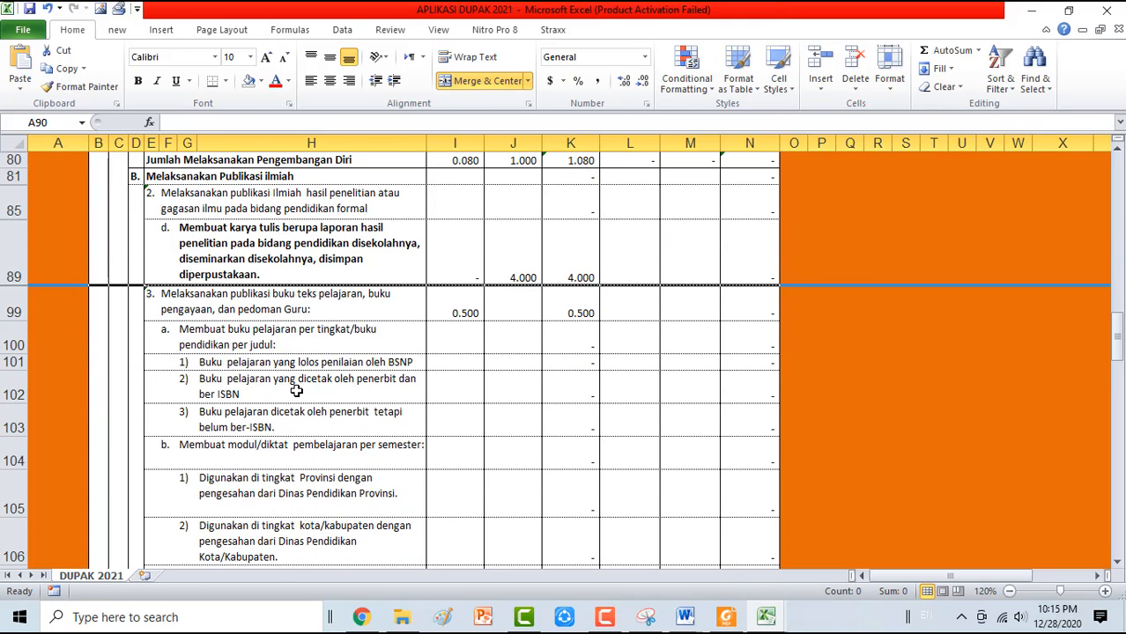
left_click_drag(13, 304, 378, 388)
right_click(360, 348)
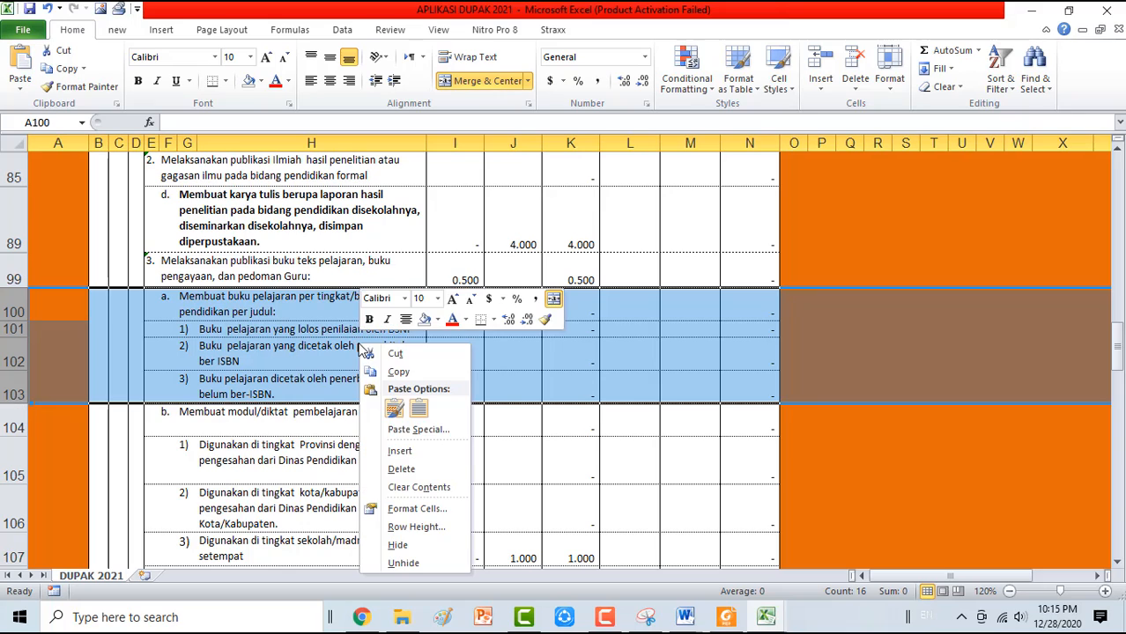
left_click(397, 544)
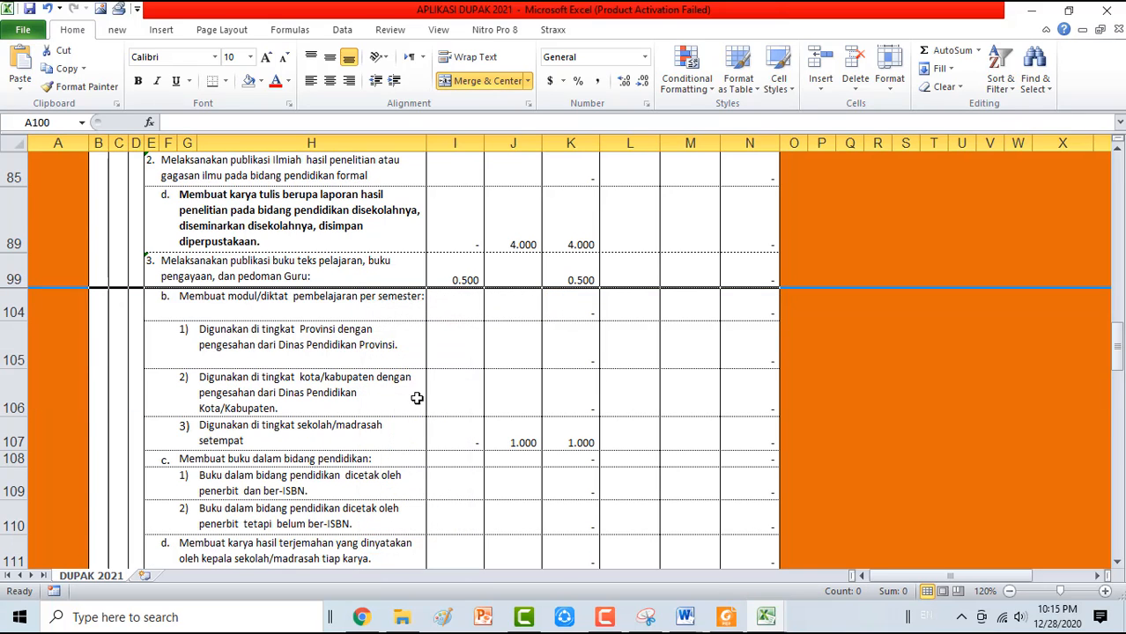
- Hide rows 105 and 106, the unused Provinsi and kota/kabupaten levels of Membuat modul/diktat pembelajaran per semester
left_click_drag(17, 357, 17, 392)
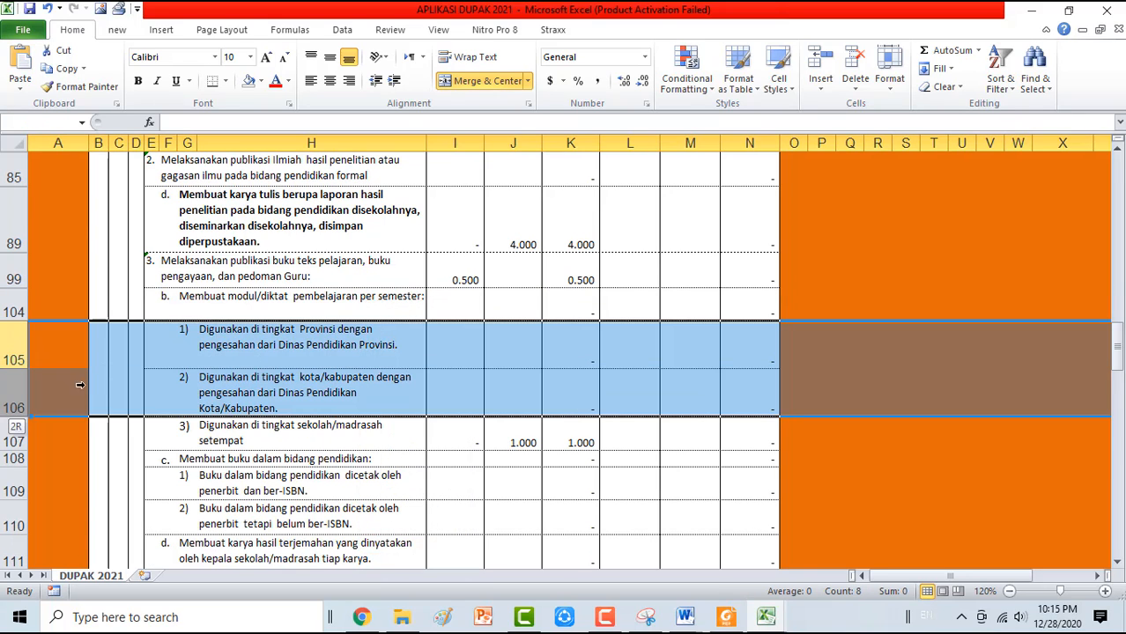
right_click(289, 377)
left_click(326, 344)
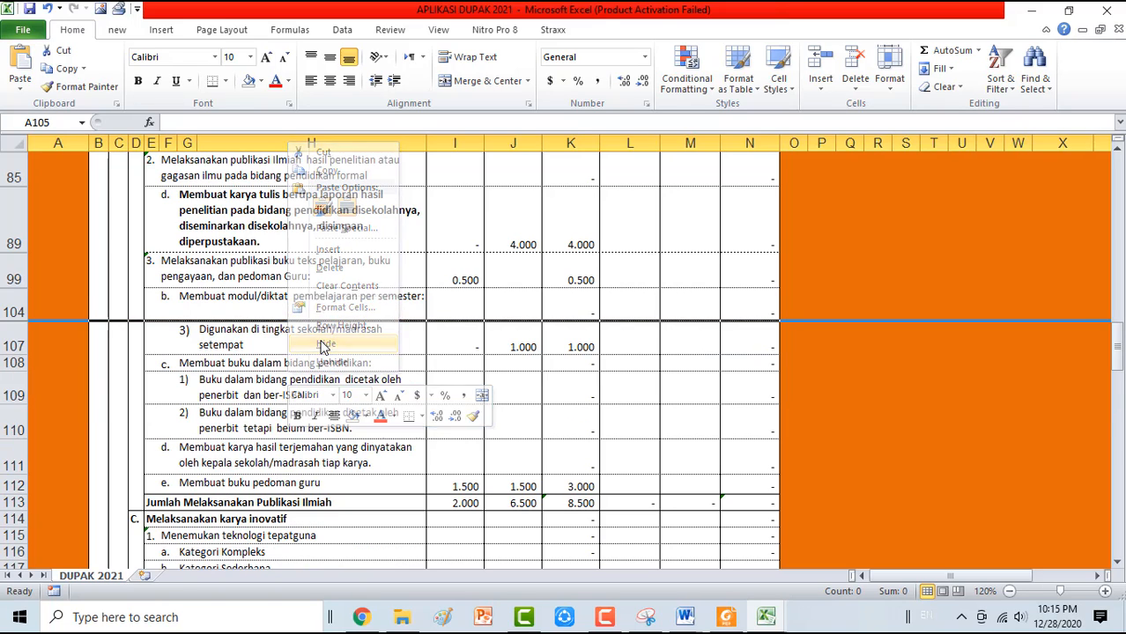
left_click(345, 485)
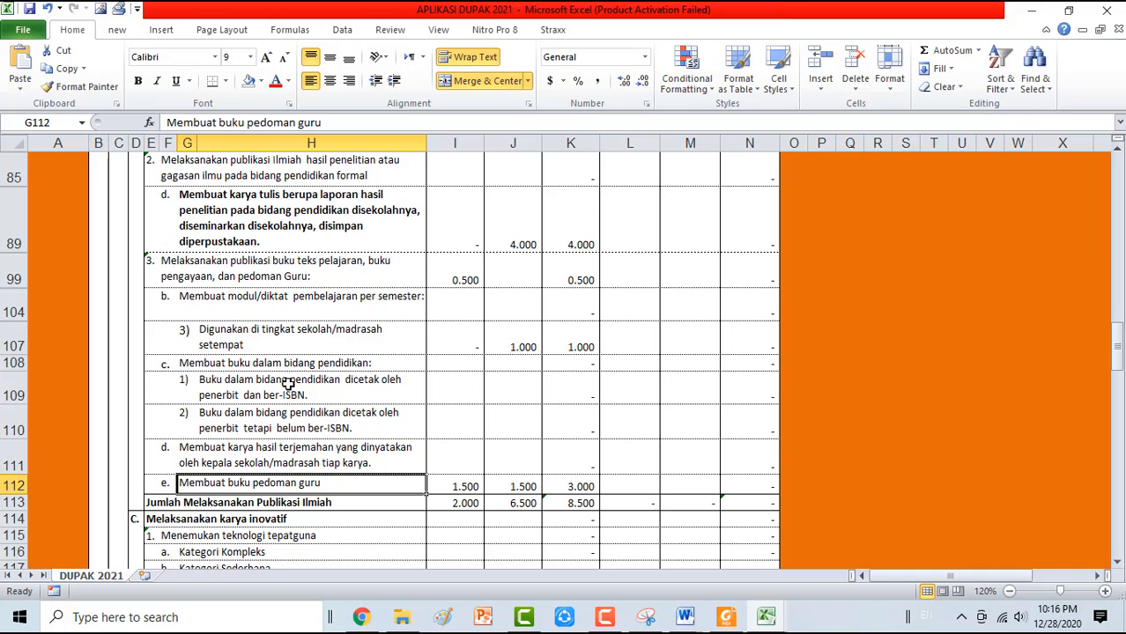
- Hide rows 108 to 111, the unused Membuat buku dalam bidang pendidikan and karya hasil terjemahan items
left_click_drag(12, 363, 60, 458)
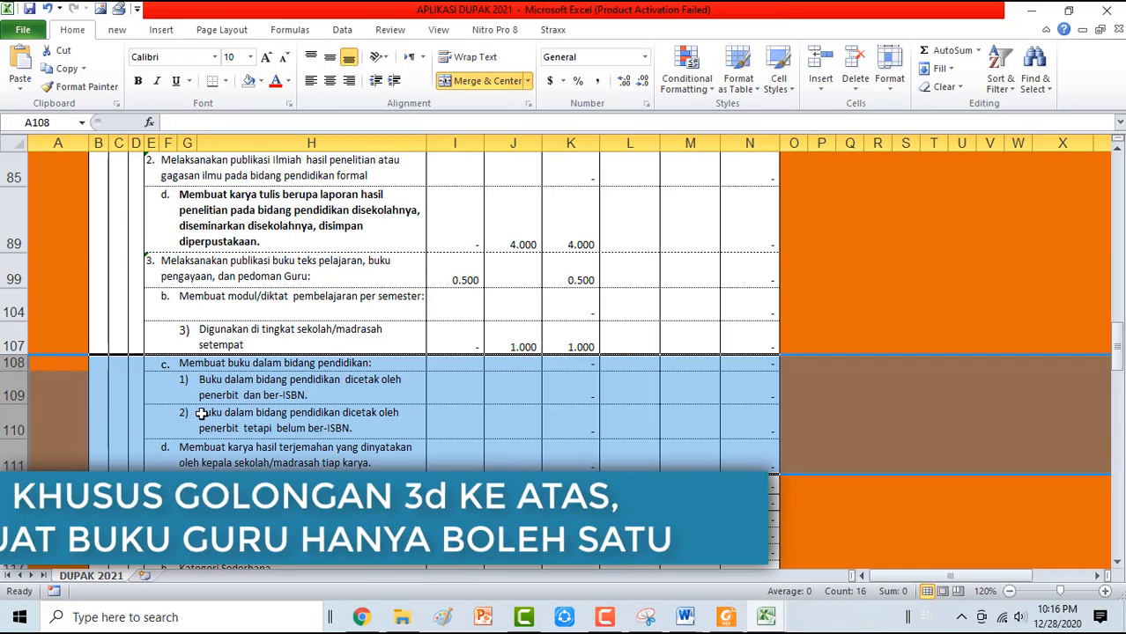
right_click(202, 414)
left_click(242, 388)
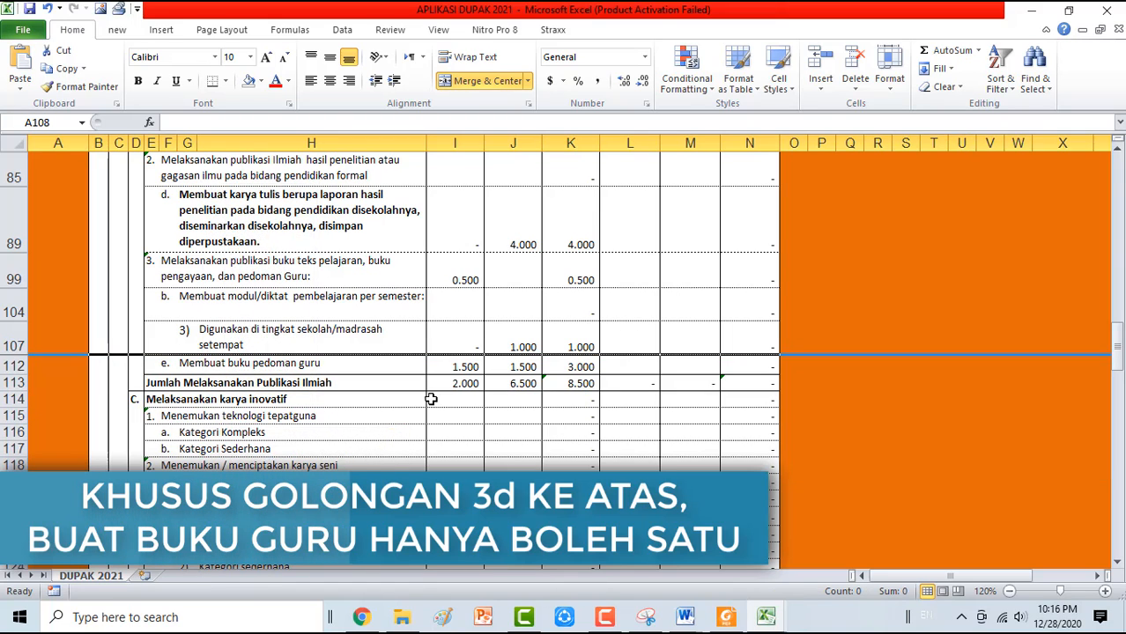
- Check the LAMA and BARU credits of Membuat buku pedoman guru and the BARU credits of the karya tulis and school-level modul items
left_click(458, 366)
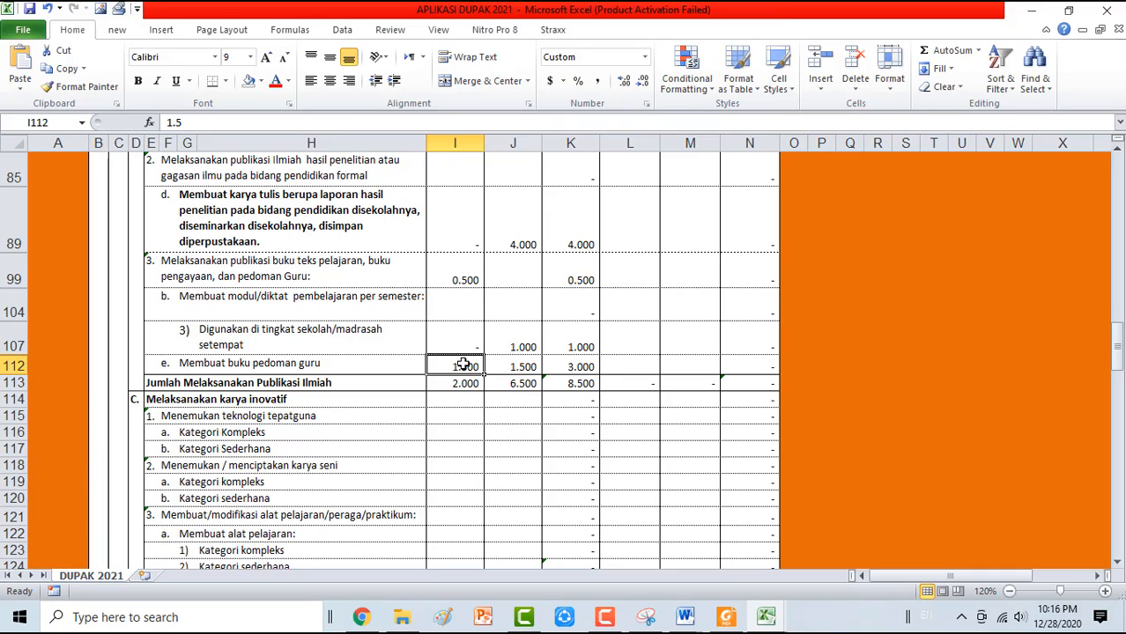
left_click(521, 371)
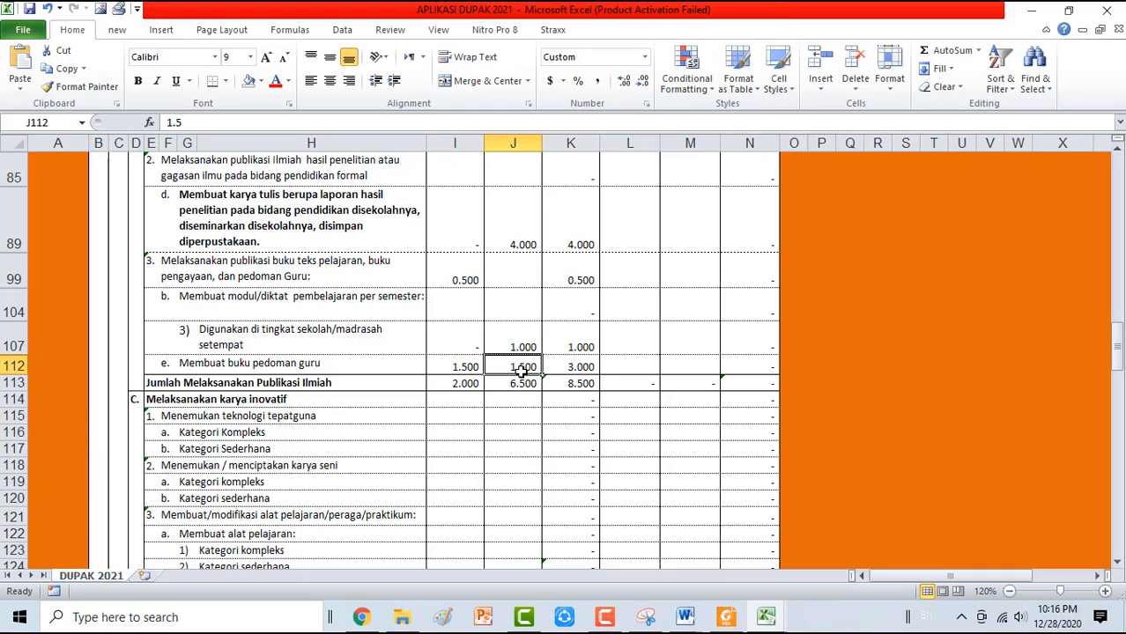
left_click(524, 242)
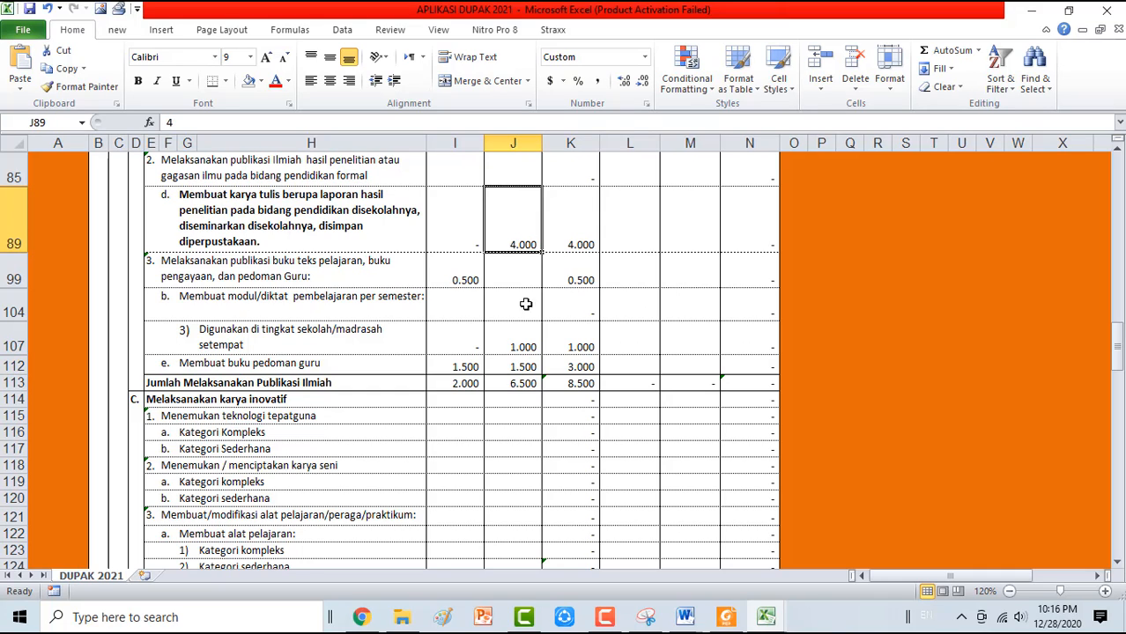
left_click(526, 343)
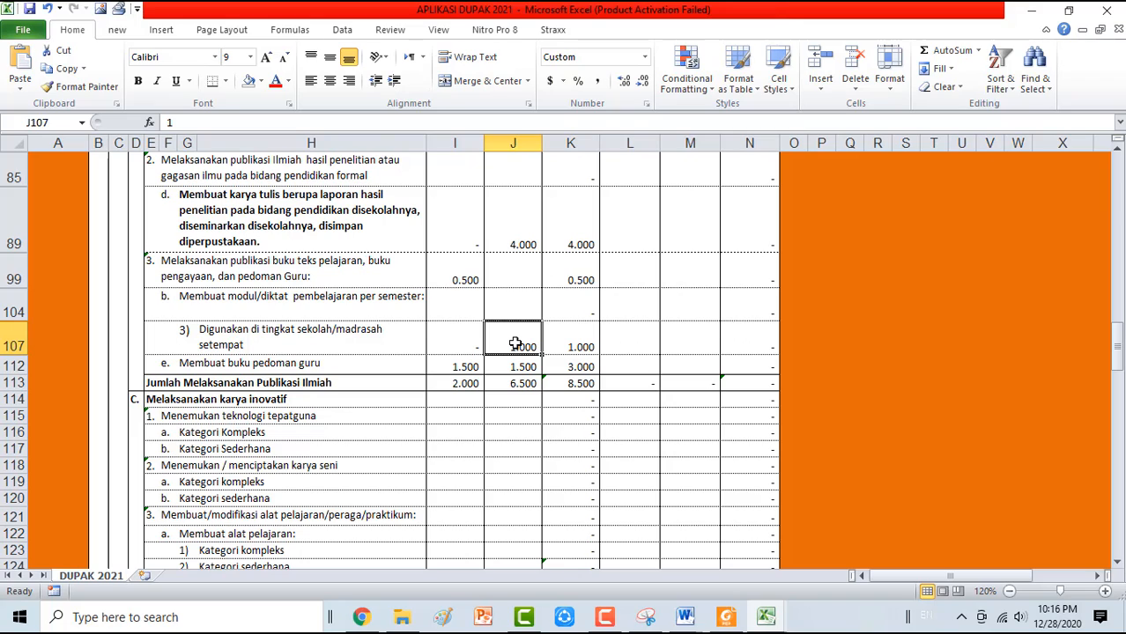
left_click(530, 240)
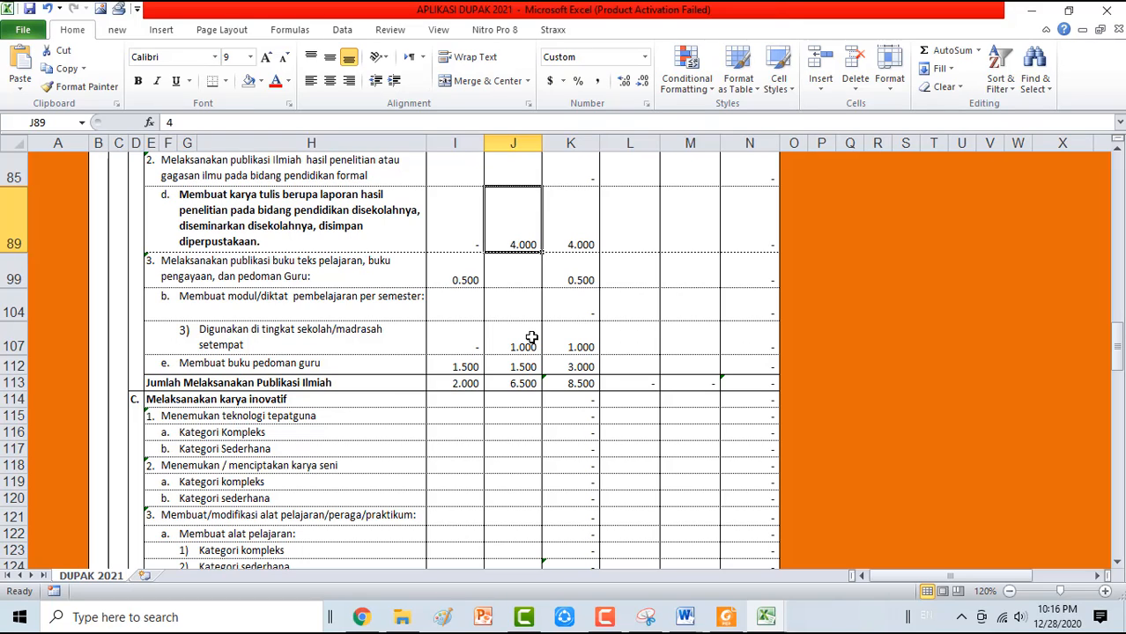
- Hide rows 115 to 133, the unused items under Melaksanakan karya inovatif
scroll(531, 414, "down", 5)
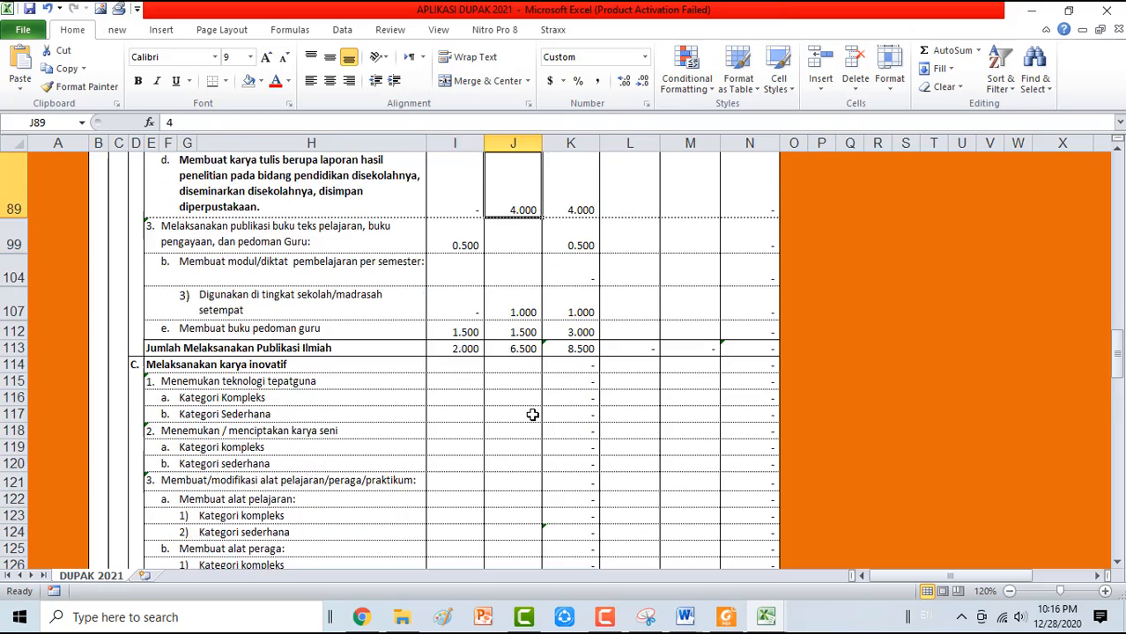
scroll(440, 370, "down", 3)
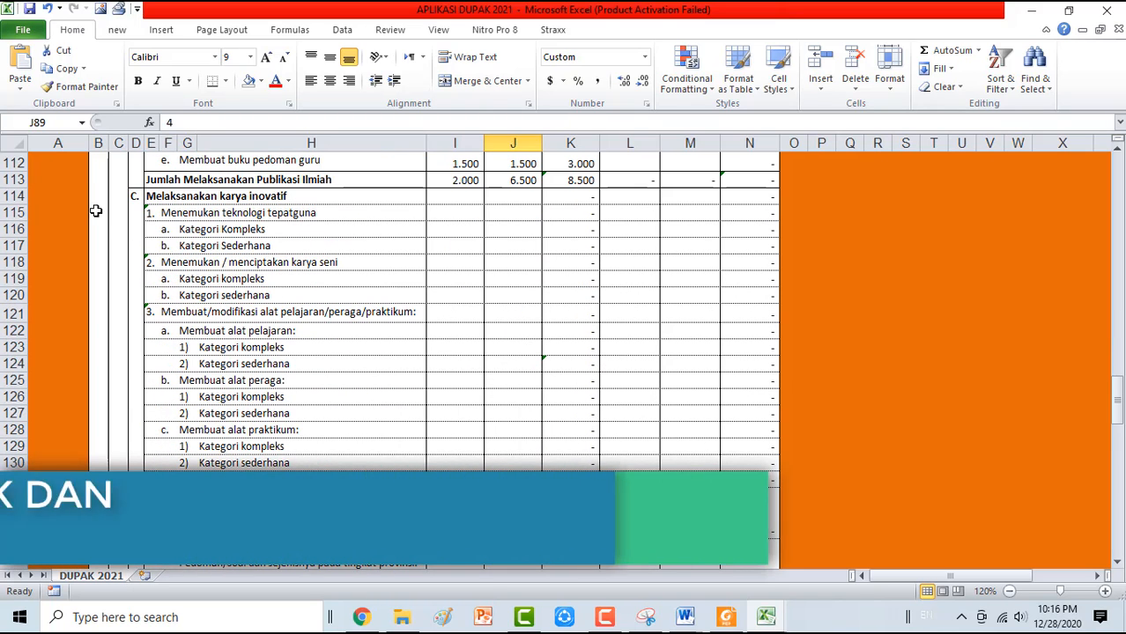
left_click(14, 196)
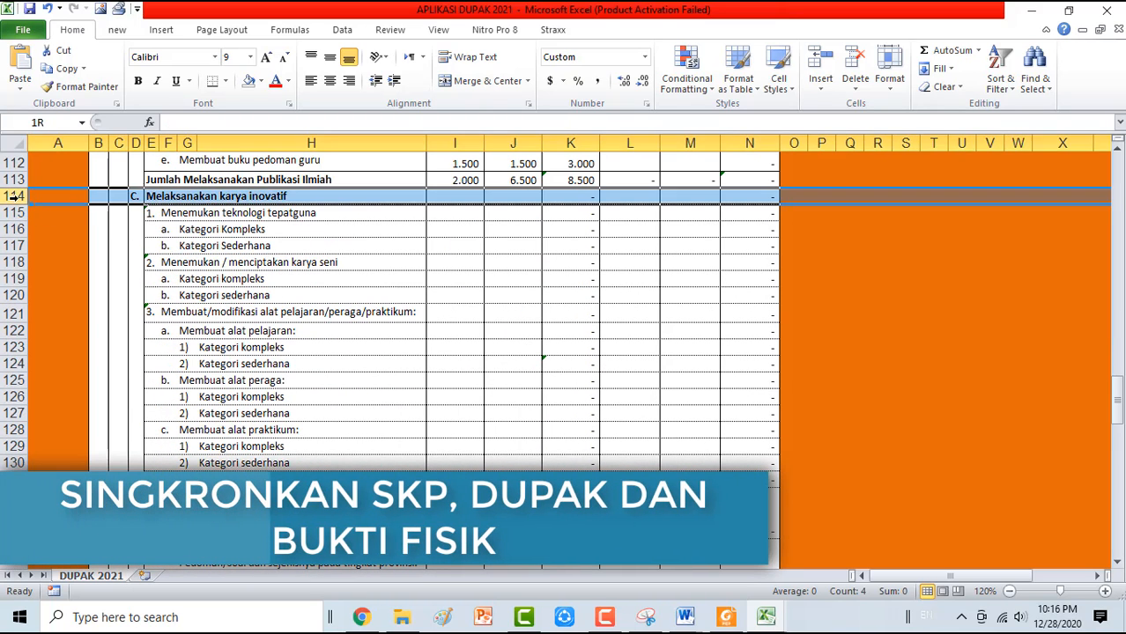
left_click_drag(14, 213, 14, 462)
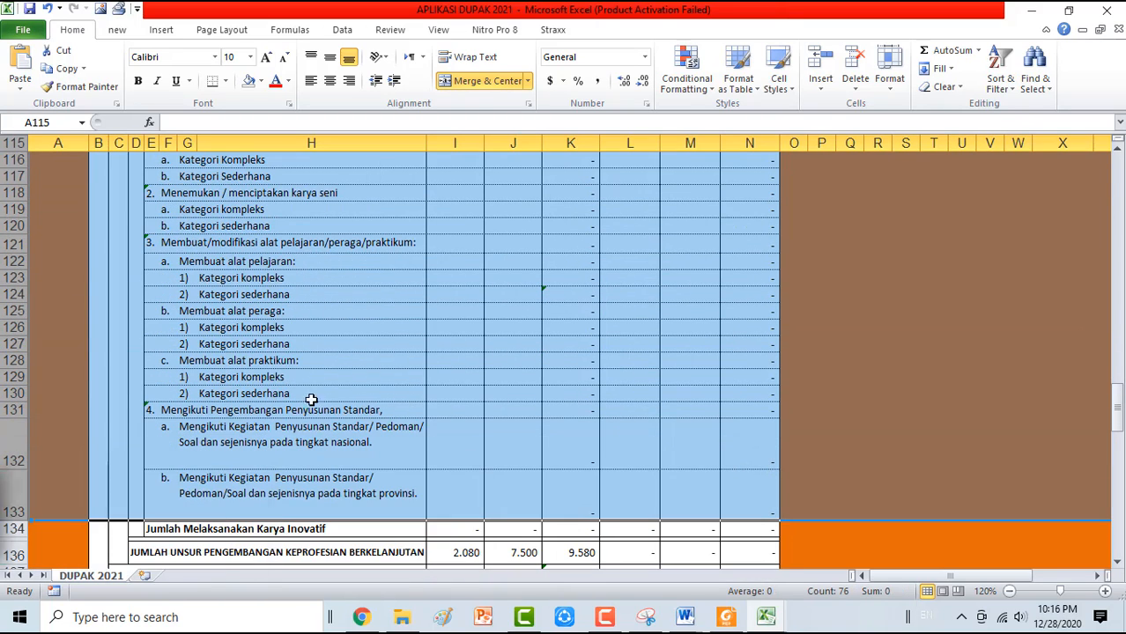
right_click(310, 397)
left_click(334, 365)
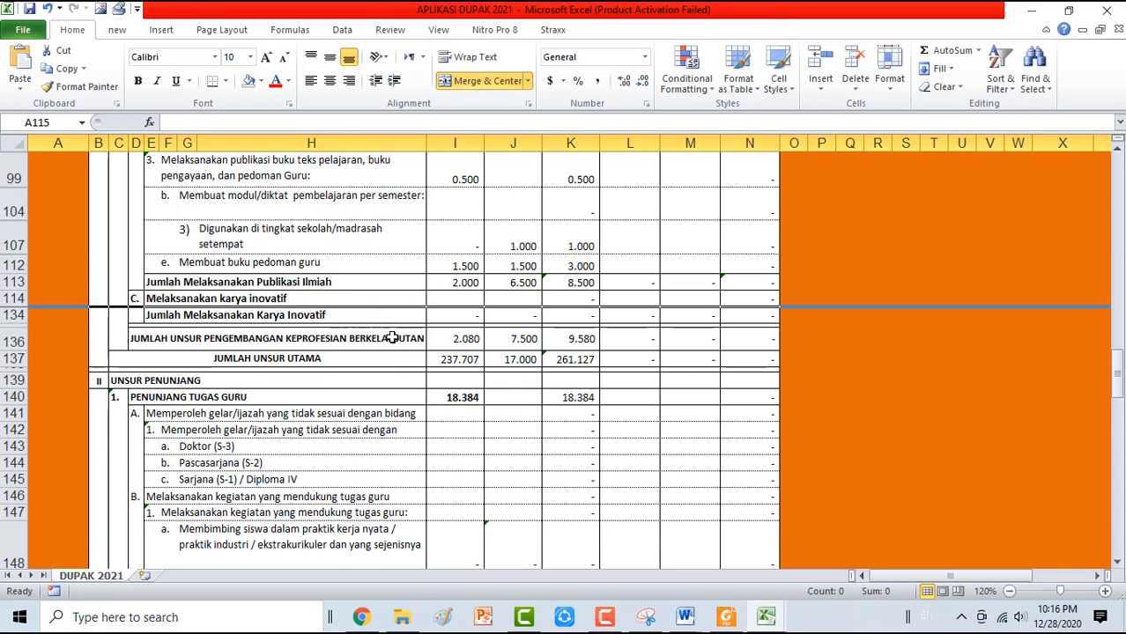
- Hide rows 141 to 145, the unused Memperoleh gelar/ijazah yang tidak sesuai items under Penunjang Tugas Guru
scroll(391, 337, "down", 1)
scroll(425, 388, "down", 1)
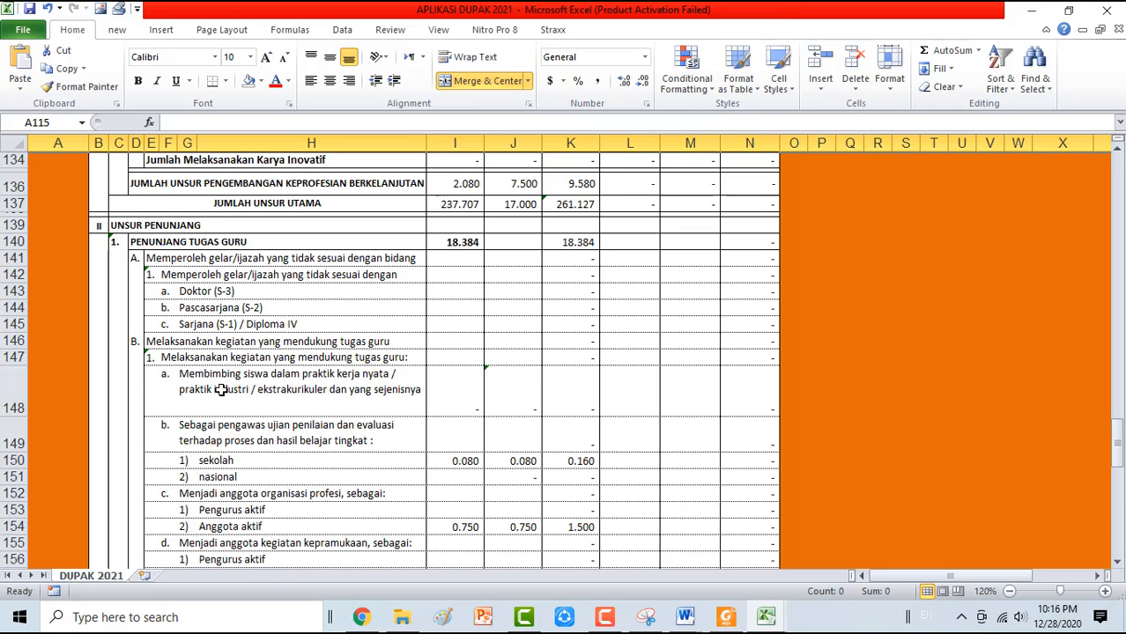
left_click_drag(12, 259, 16, 324)
right_click(249, 300)
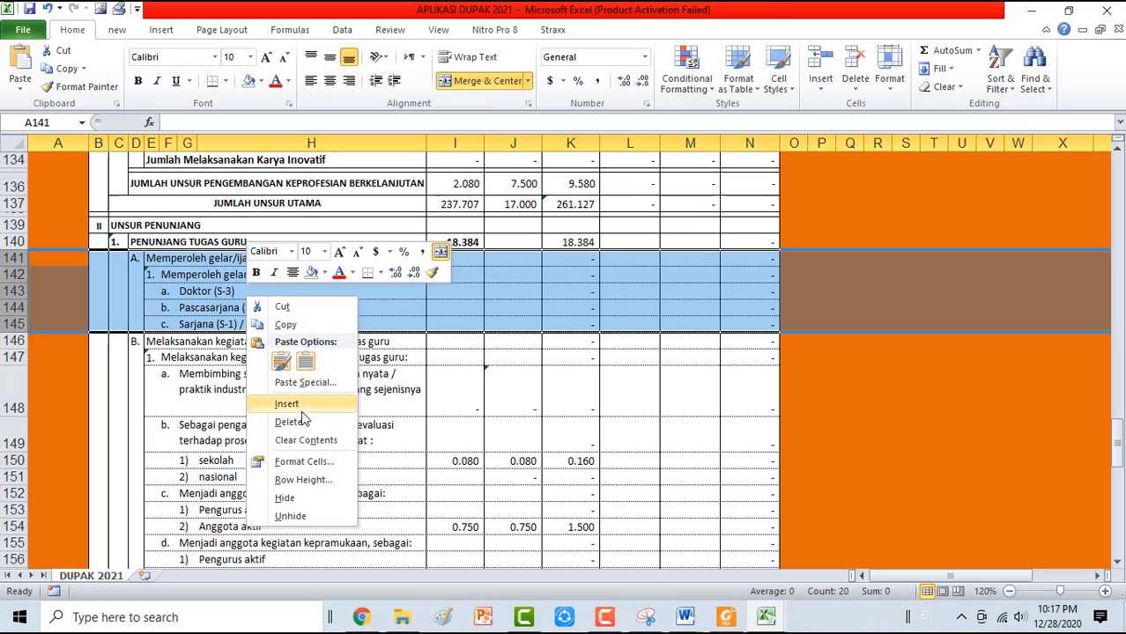
left_click(307, 499)
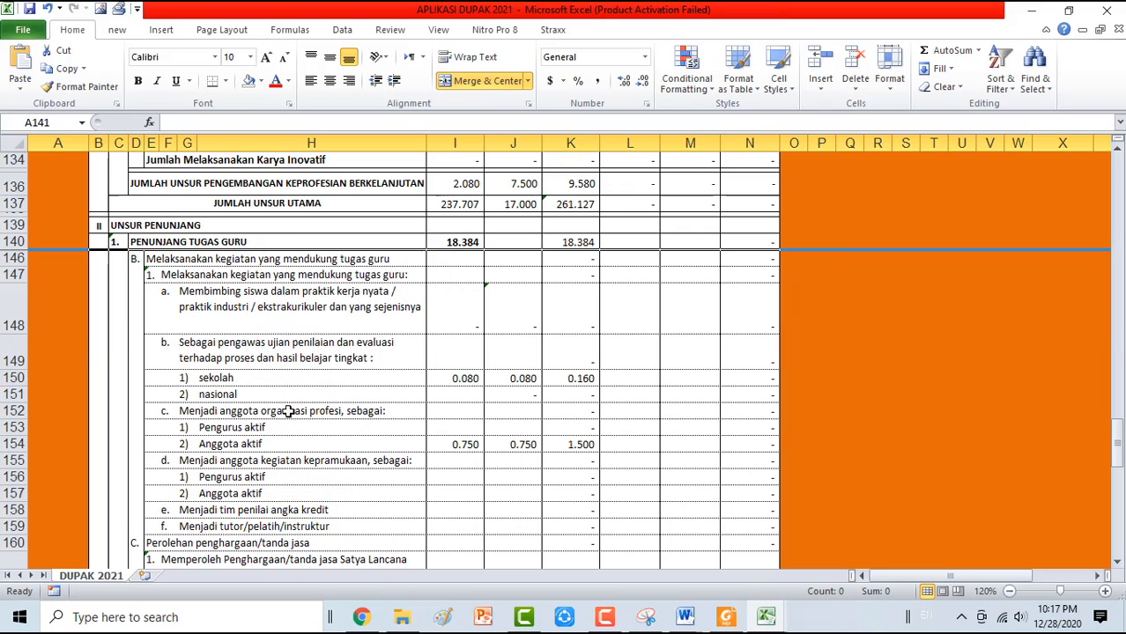
- Hide row 148, the unused Membimbing siswa item, and row 151, the unused nasional level of pengawas ujian
left_click(12, 293)
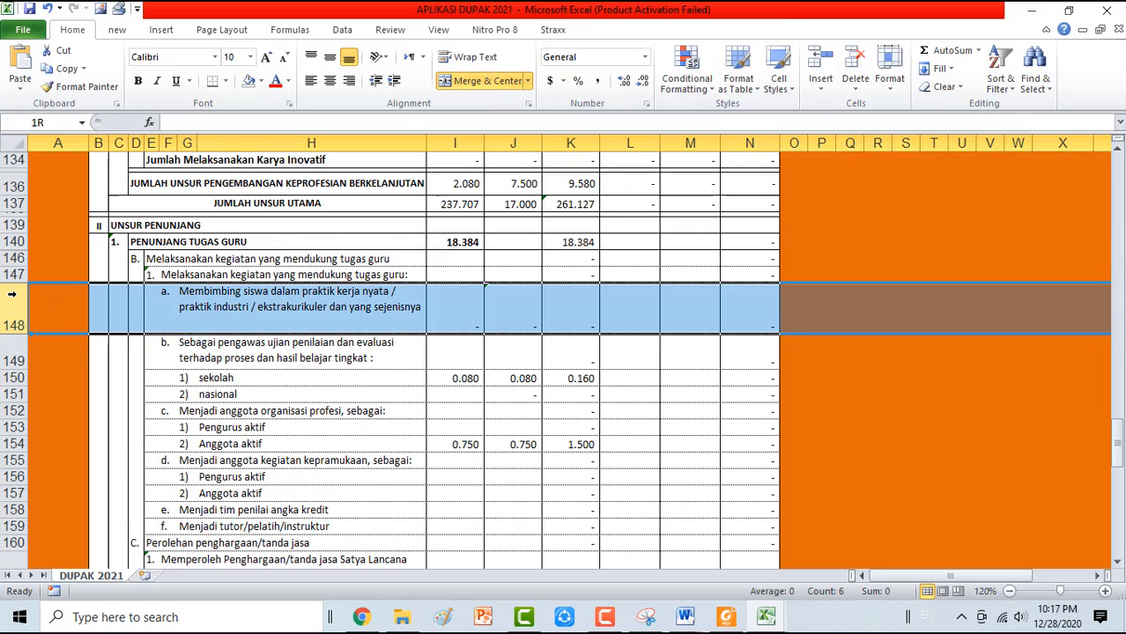
right_click(172, 307)
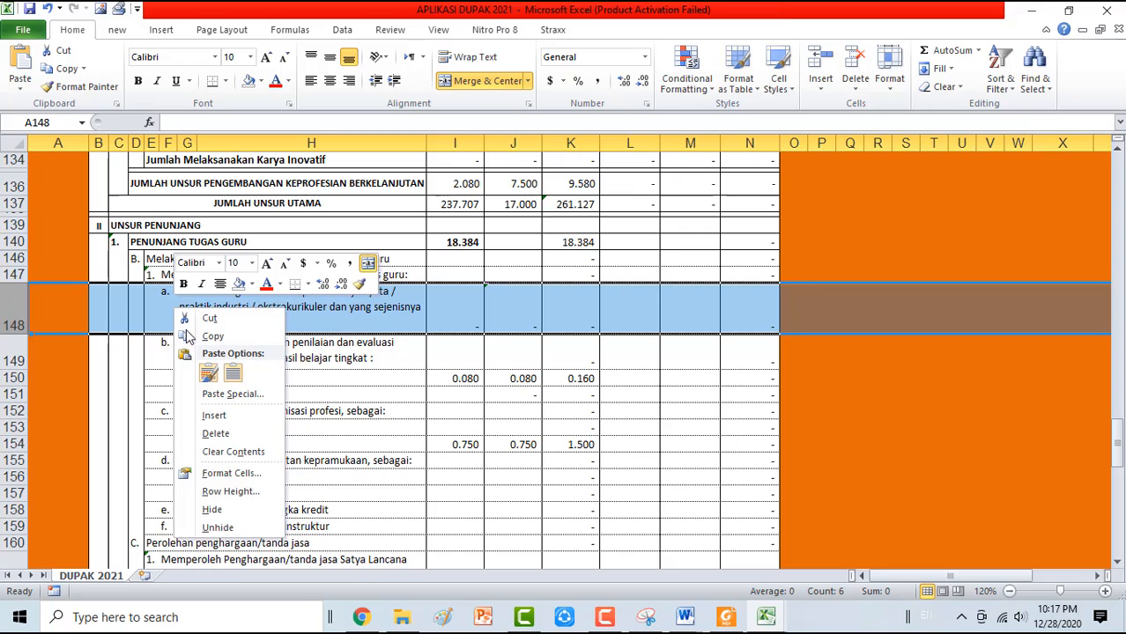
left_click(212, 510)
right_click(14, 343)
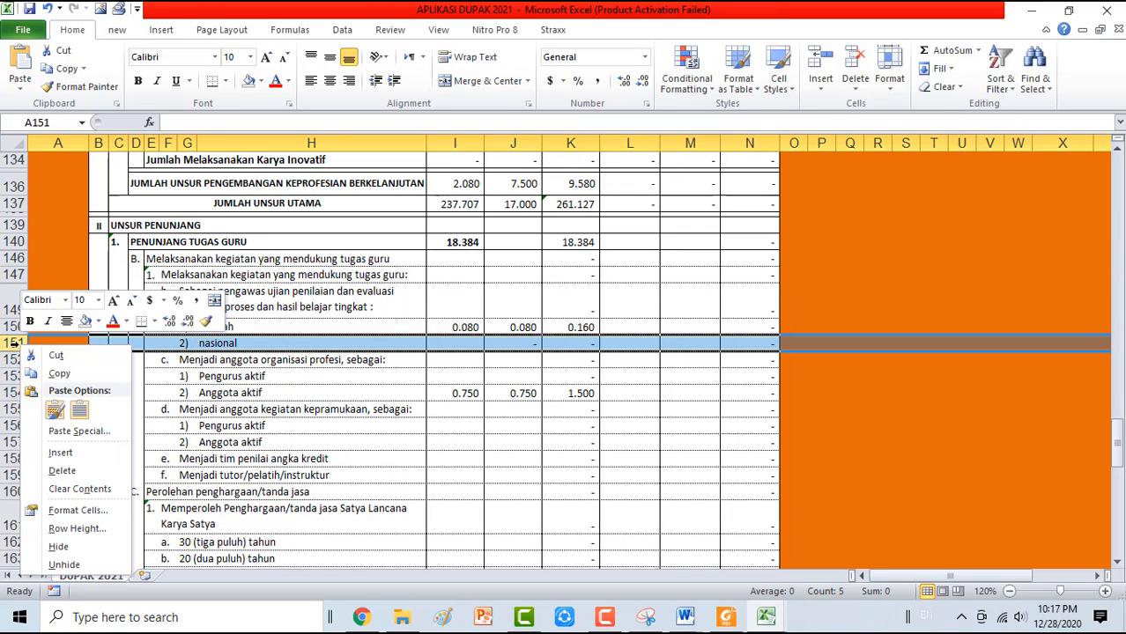
left_click(70, 546)
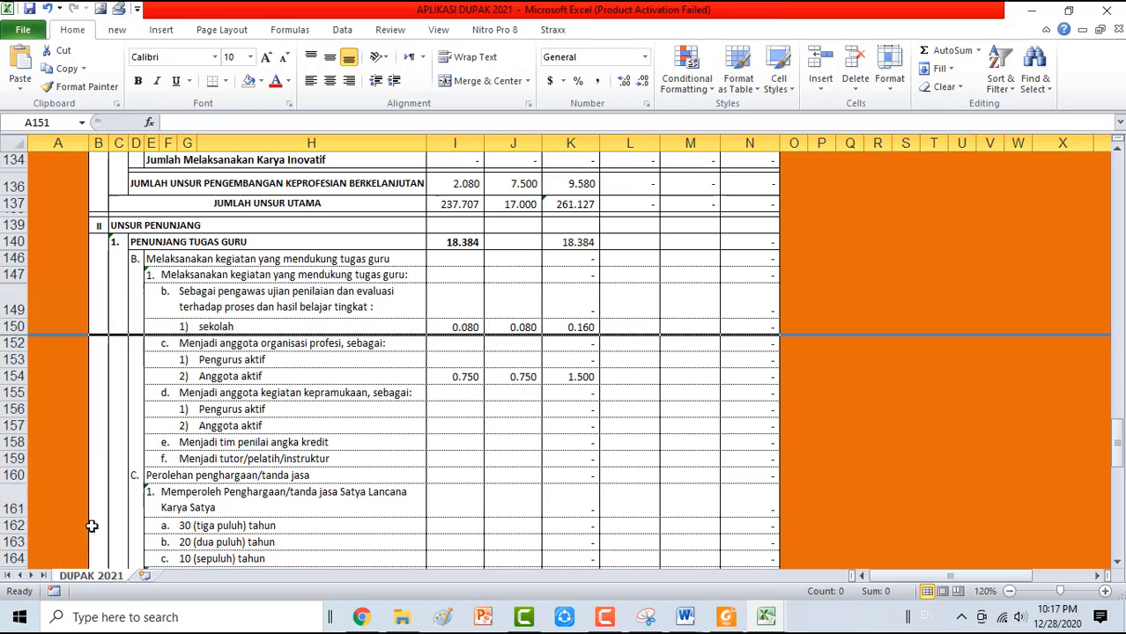
- Hide row 152, the Menjadi anggota organisasi profesi heading, and rows 155 to 165 from kepramukaan through penghargaan/tanda jasa
left_click(14, 359)
right_click(14, 359)
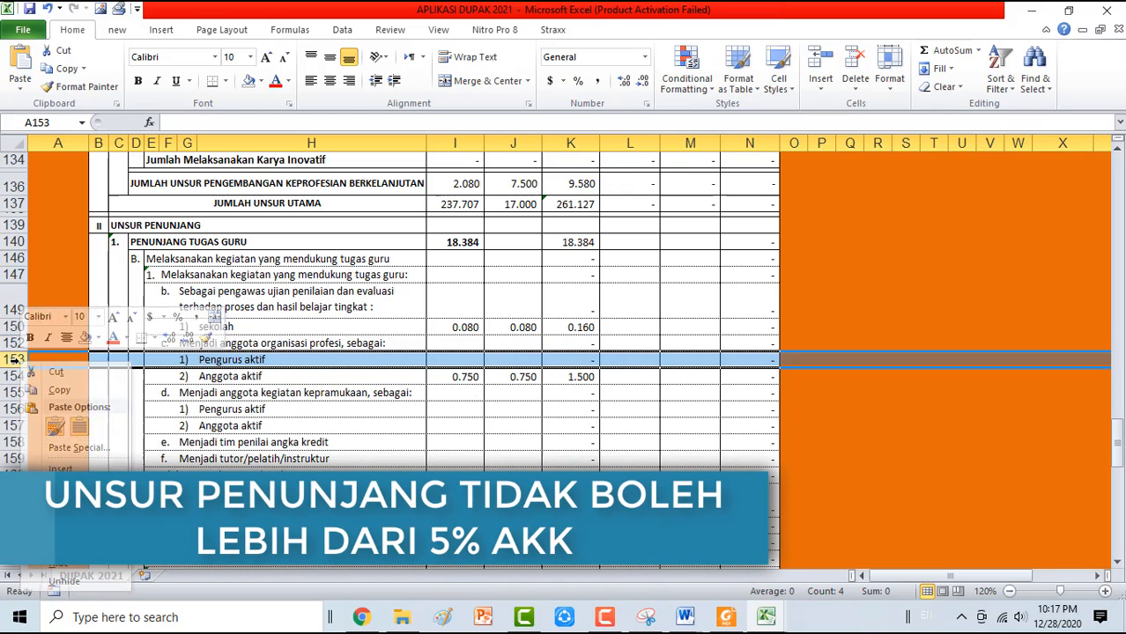
right_click(14, 343)
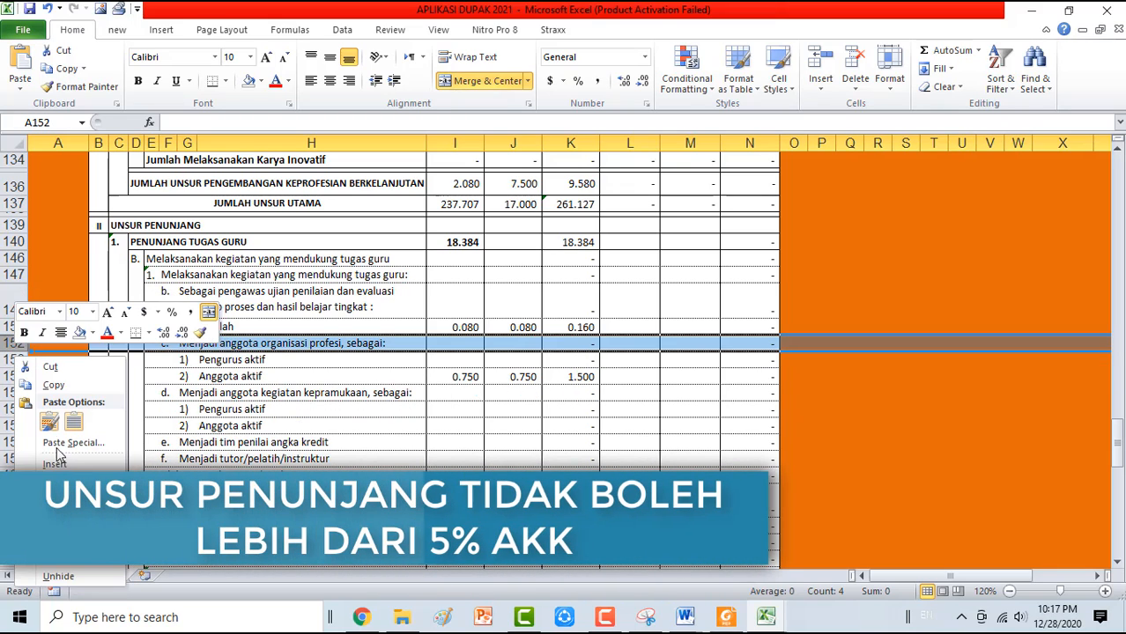
left_click(70, 560)
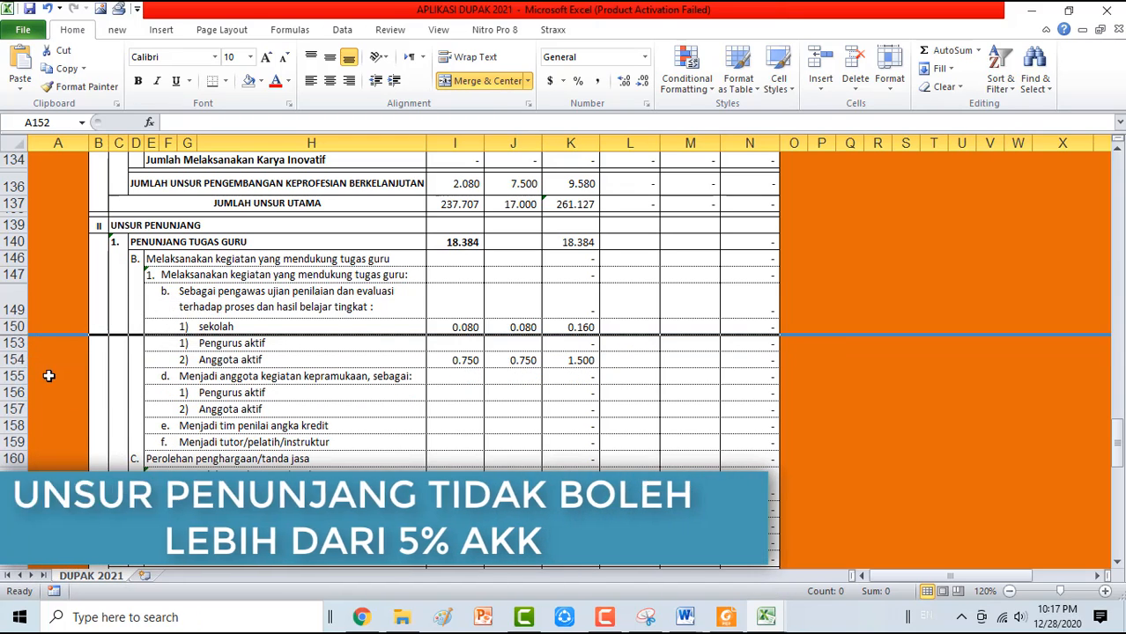
left_click_drag(14, 376, 53, 498)
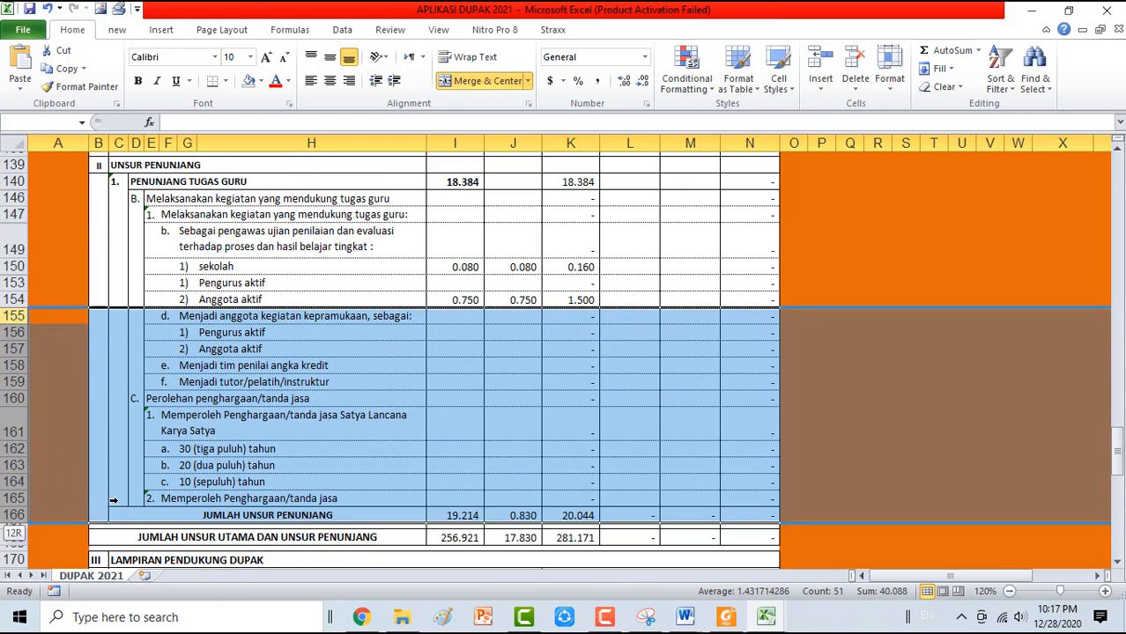
right_click(238, 433)
left_click(281, 394)
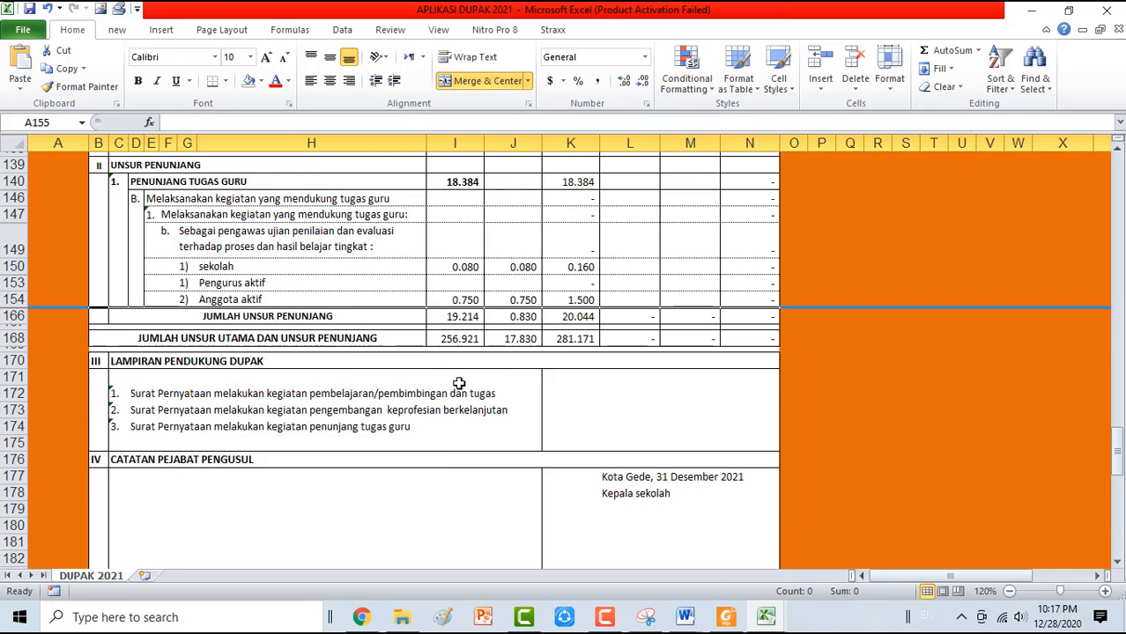
- Undo the last two row hidings, bringing back rows 155 to 165 and row 152
scroll(459, 384, "up", 1)
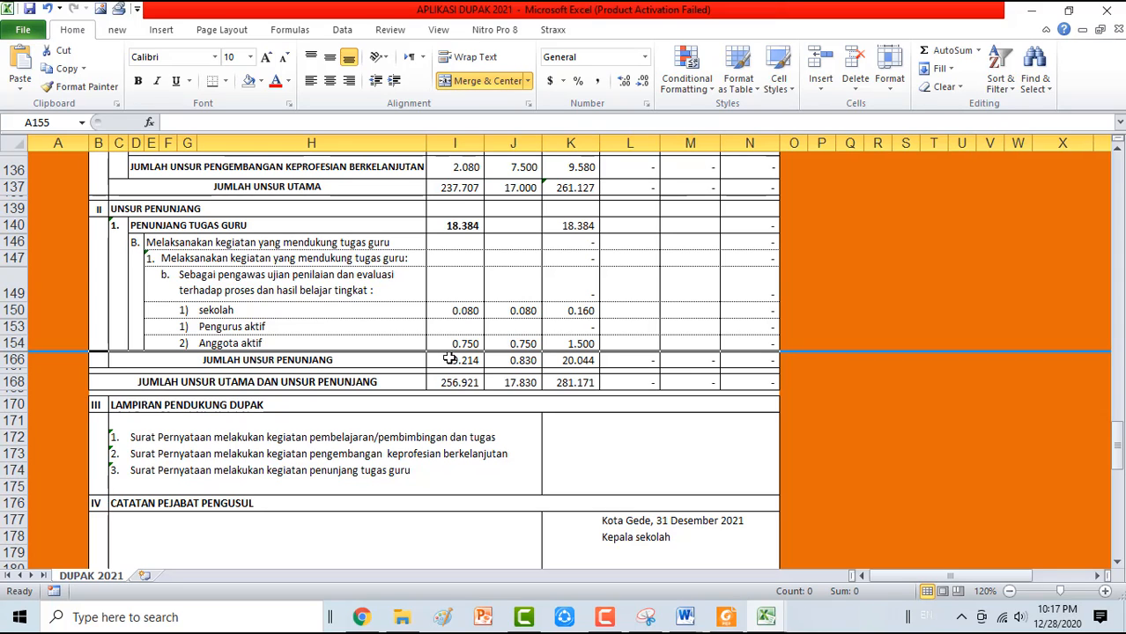
key("ctrl+z")
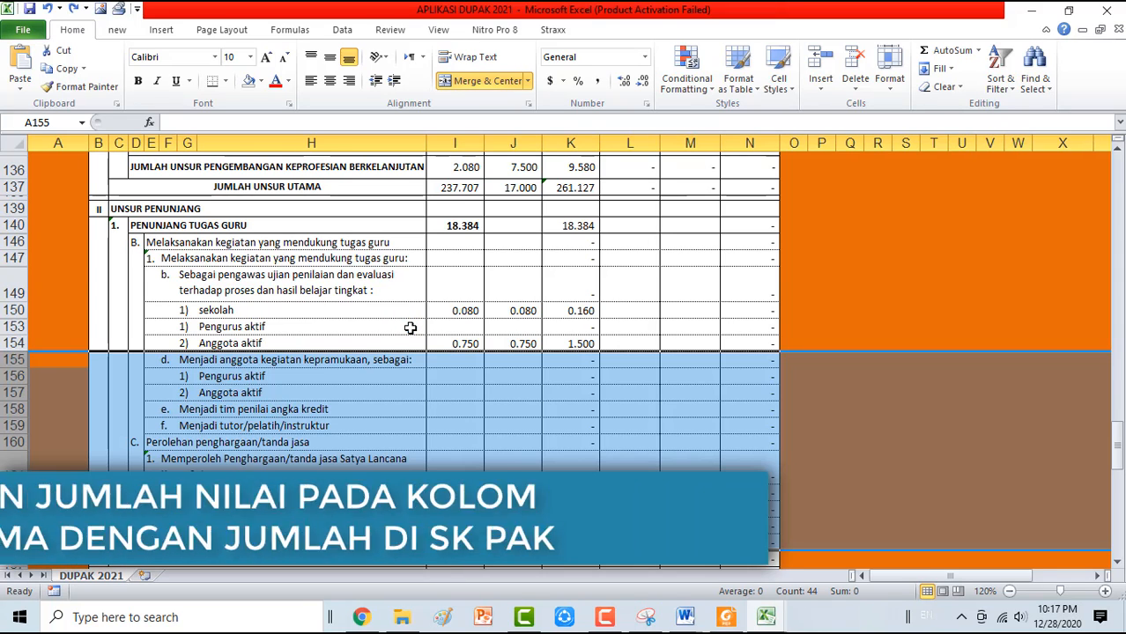
key("ctrl+z")
left_click(370, 361)
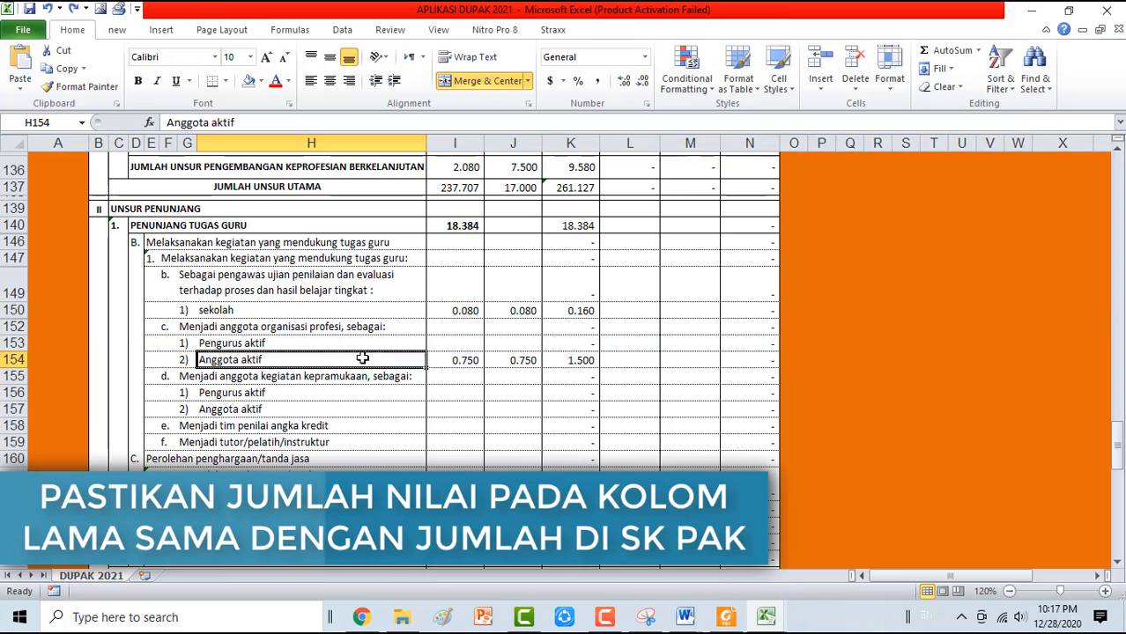
- Hide row 153, the unused Pengurus aktif item of organisasi profesi, and the unused rows 155 to 165 below Anggota aktif
left_click(14, 344)
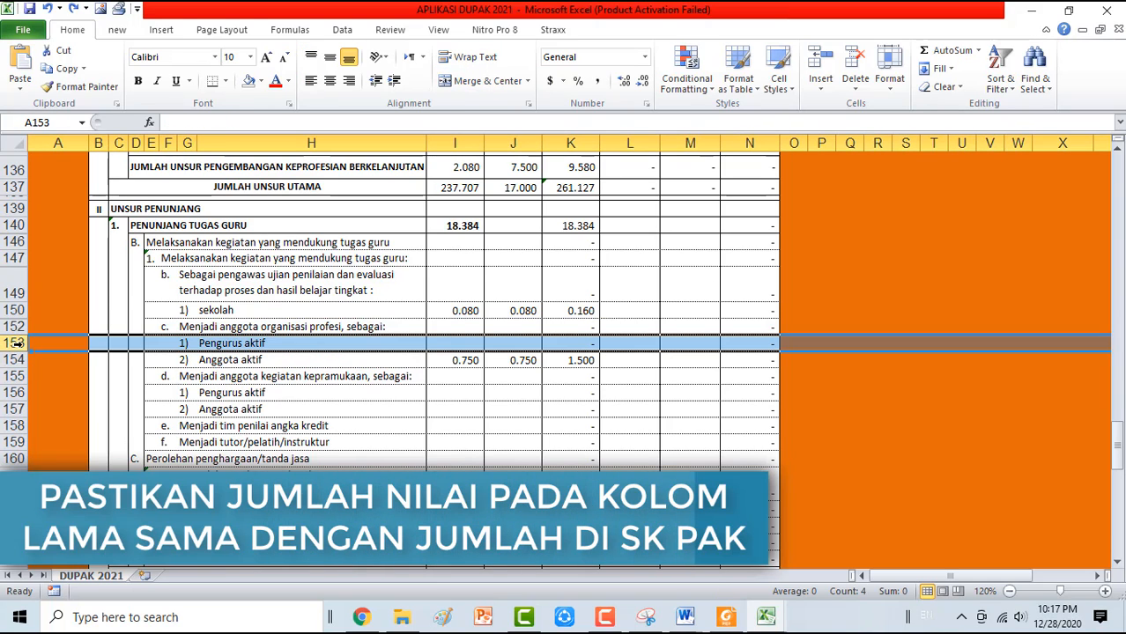
right_click(26, 345)
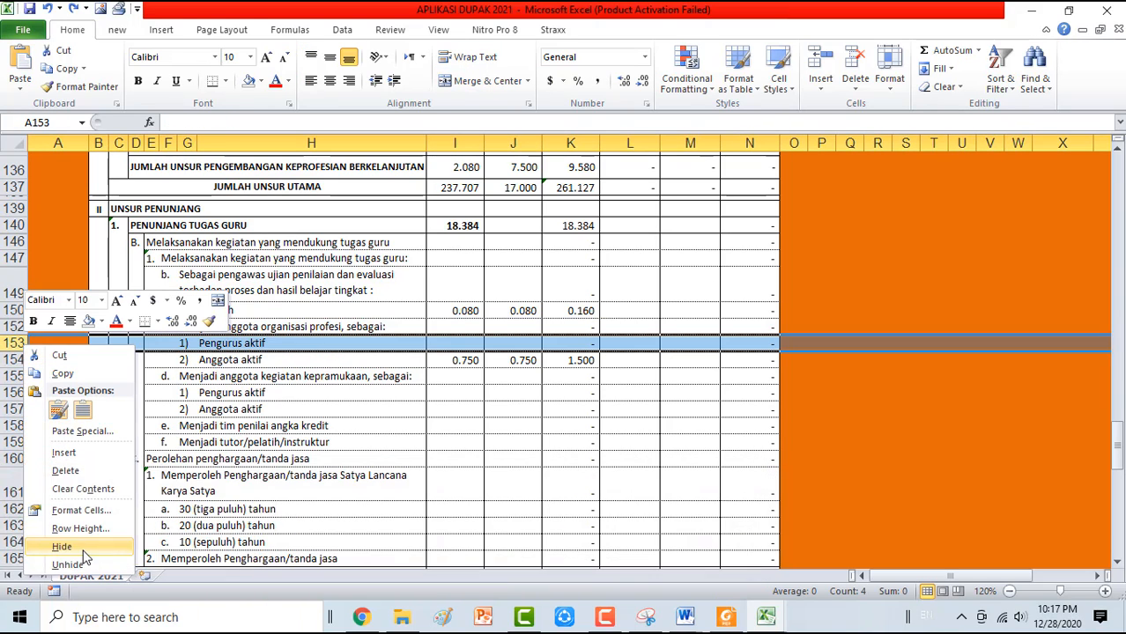
left_click(66, 548)
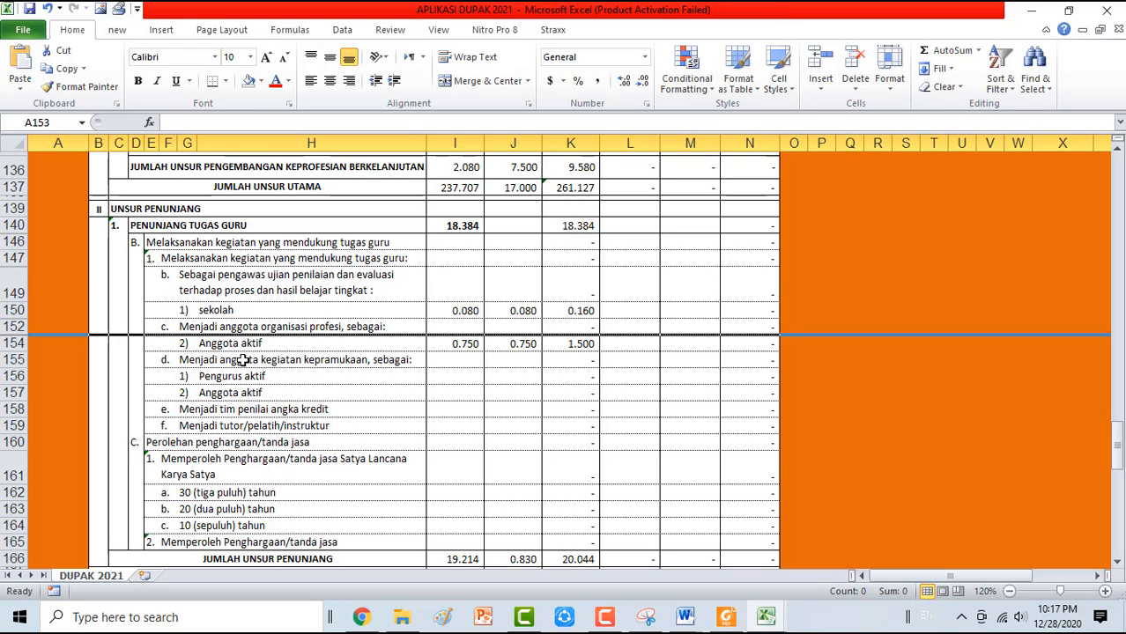
left_click_drag(17, 360, 102, 542)
right_click(268, 465)
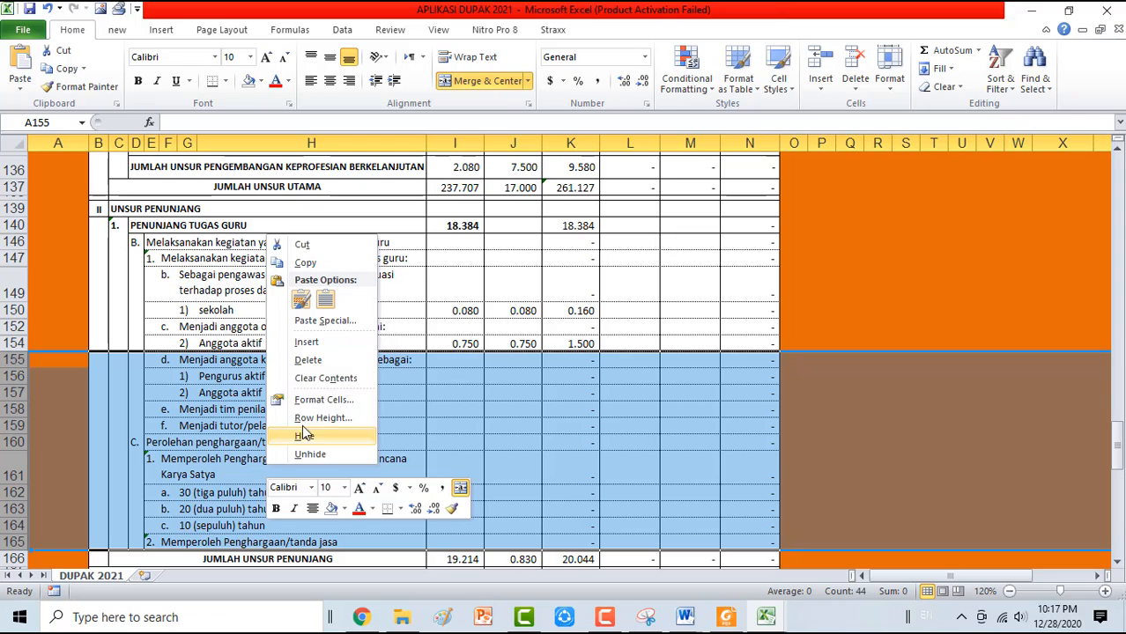
left_click(310, 361)
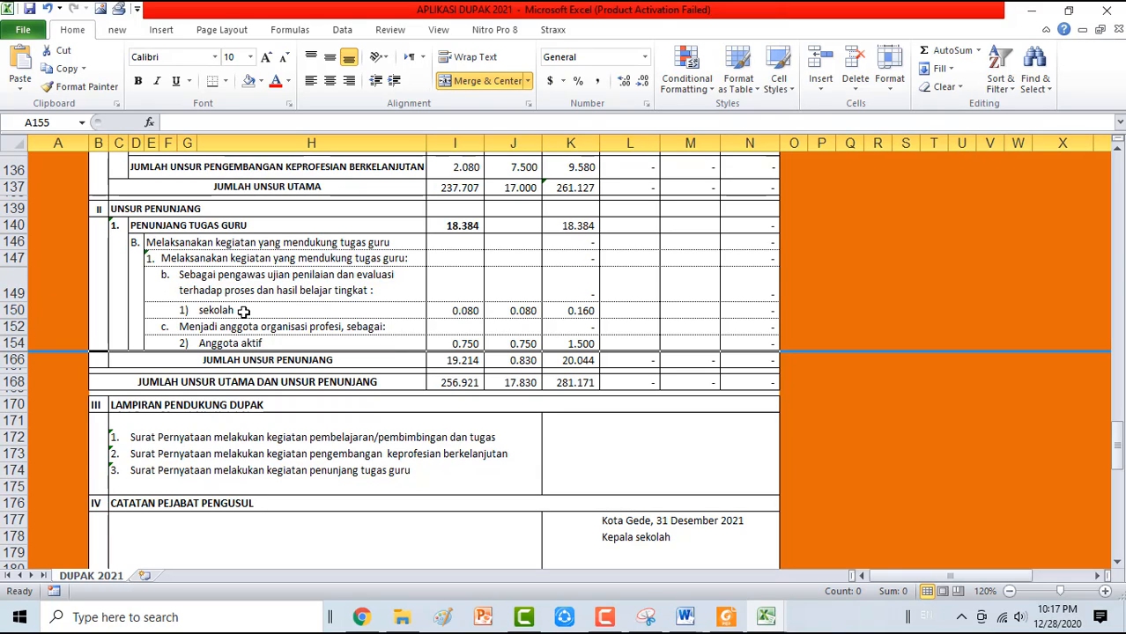
- Check the BARU credits of sekolah and Anggota aktif and the BARU totals for unsur utama, unsur penunjang and both combined
left_click(519, 312)
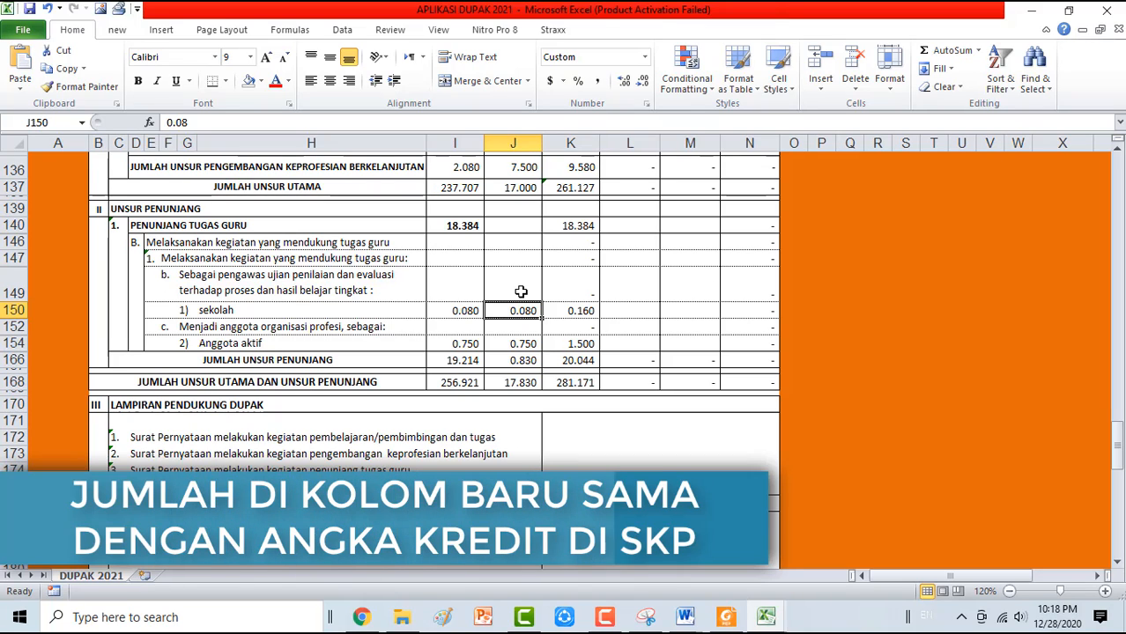
left_click(517, 346)
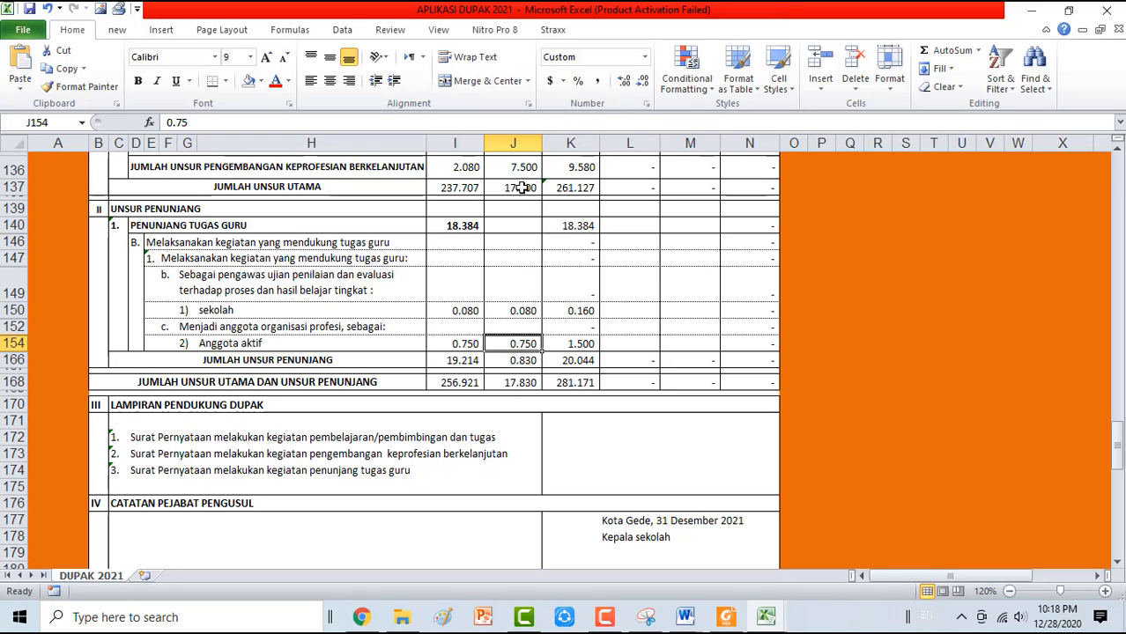
left_click_drag(523, 188, 522, 361)
left_click(522, 383)
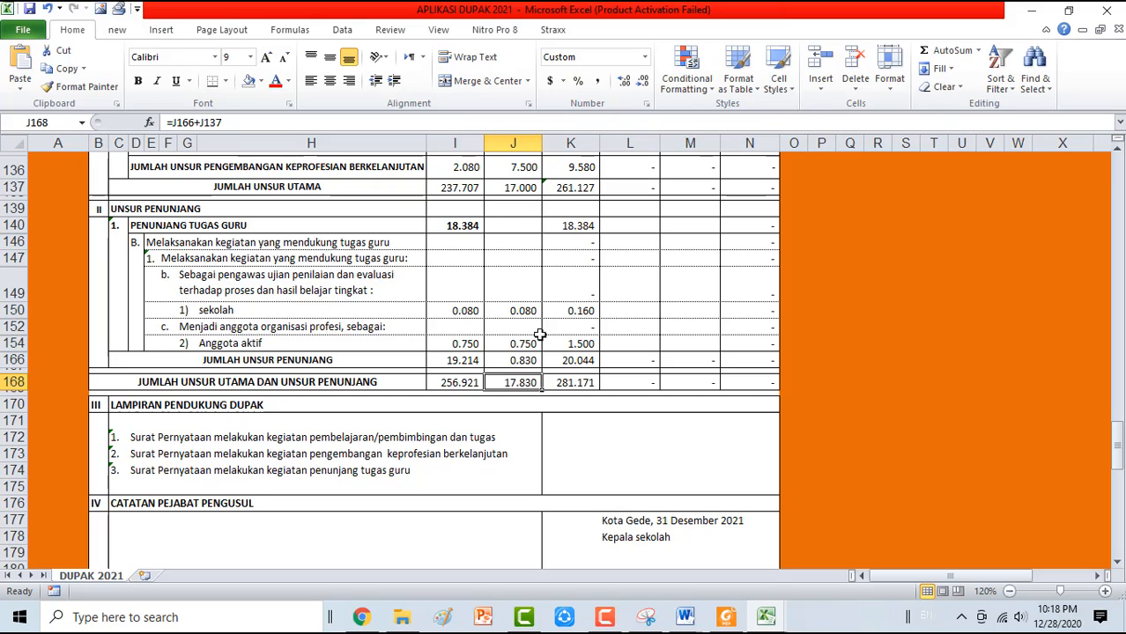
- Check the combined LAMA total, then the Catatan Pejabat Pengusul signature block's place and date, position, name and NIP
left_click(467, 384)
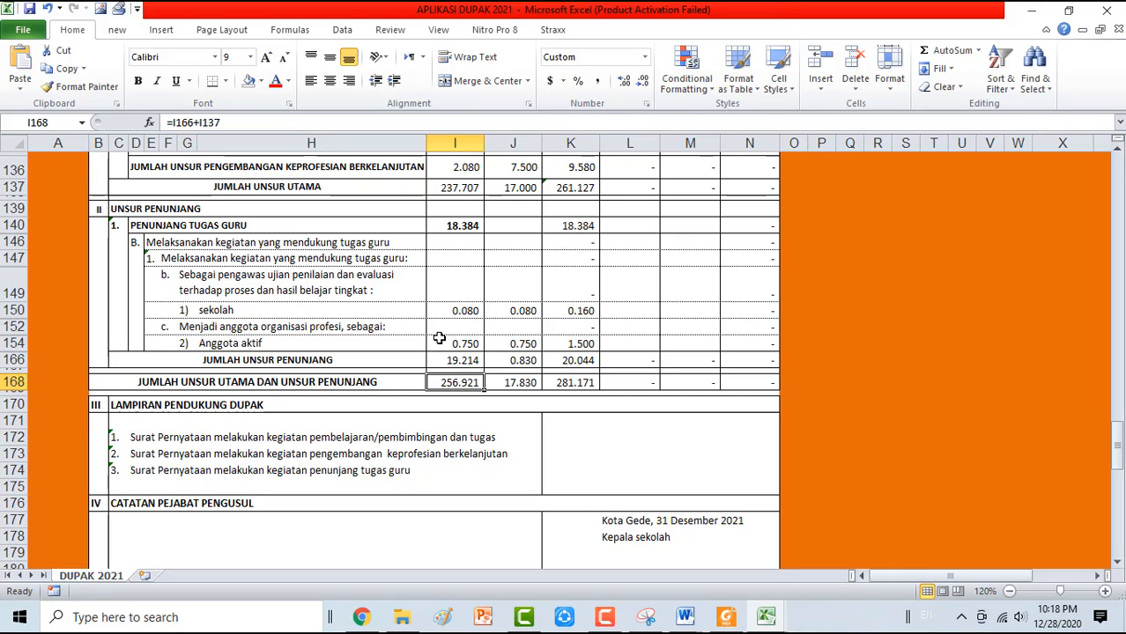
scroll(438, 338, "down", 2)
left_click(615, 408)
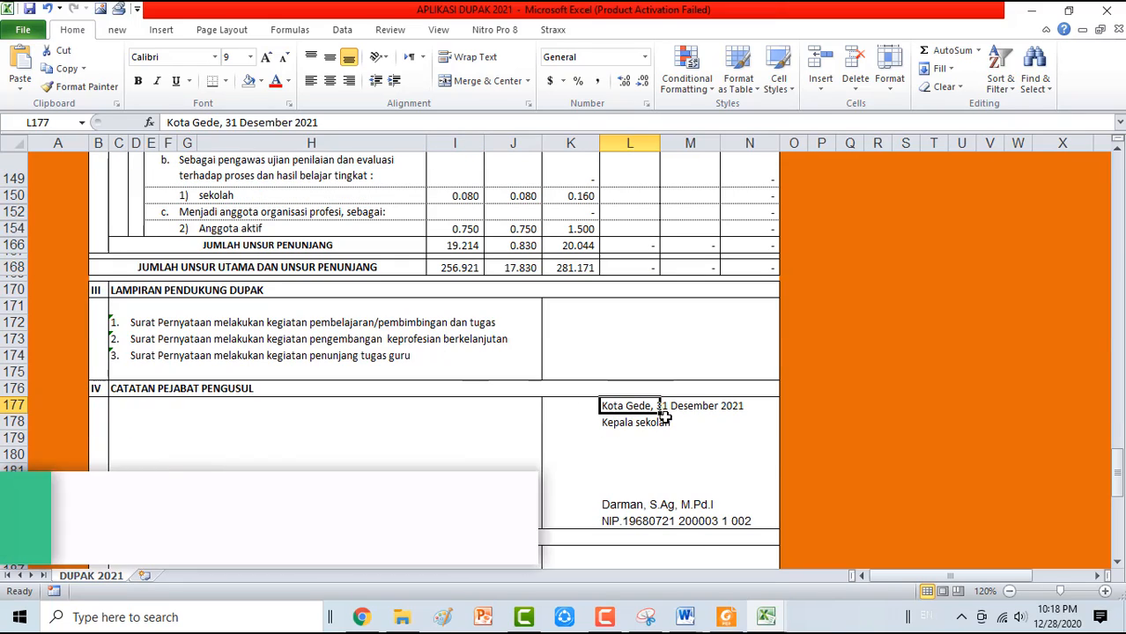
left_click(712, 413)
left_click(636, 409)
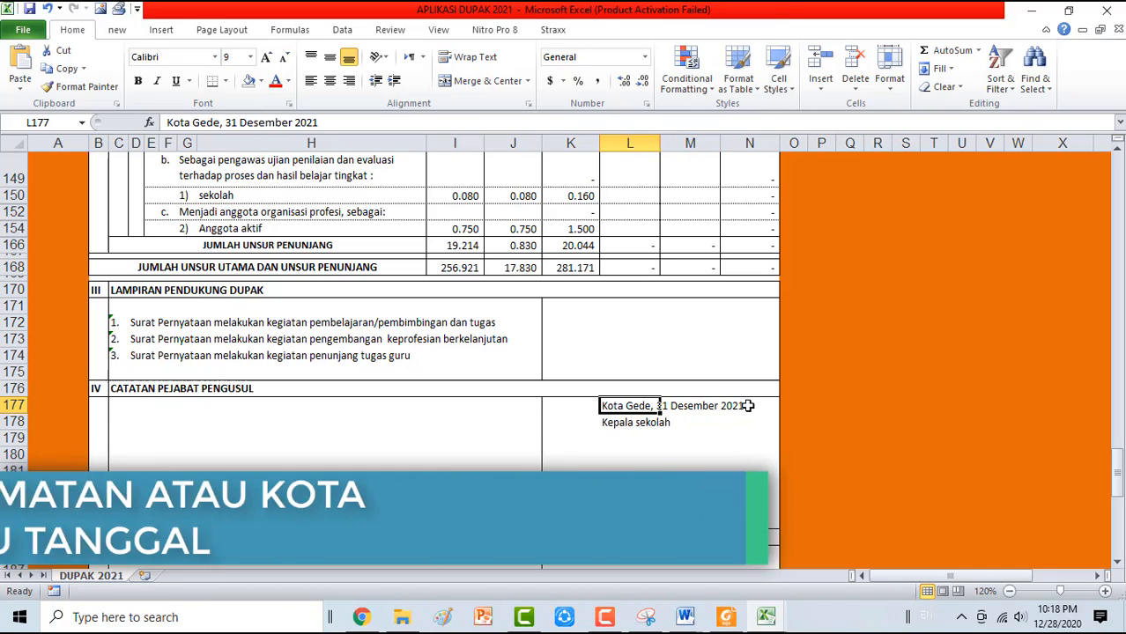
left_click(611, 424)
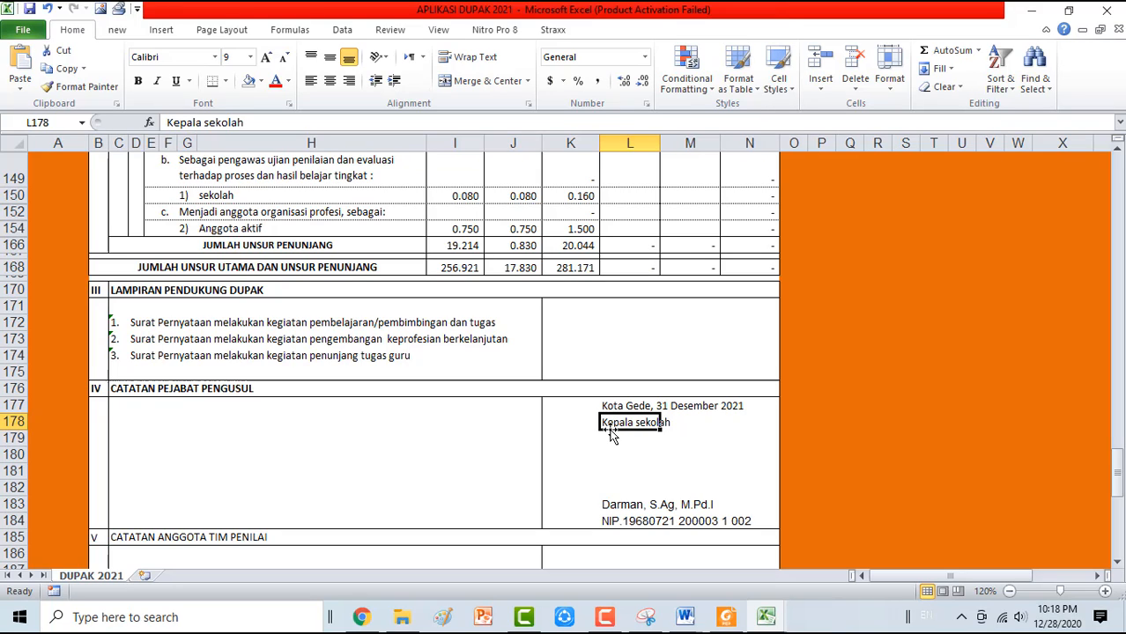
left_click(621, 507)
left_click(622, 522)
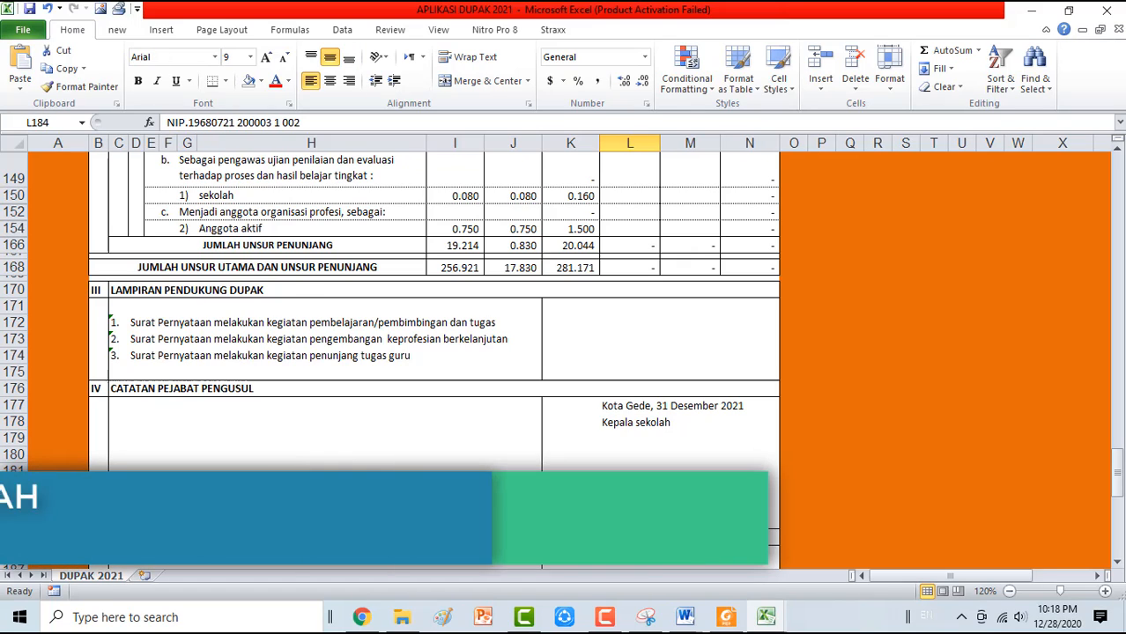
- Review the Catatan Anggota Tim Penilai section, then return to the form's heading and Keterangan Perorangan section
scroll(604, 454, "down", 4)
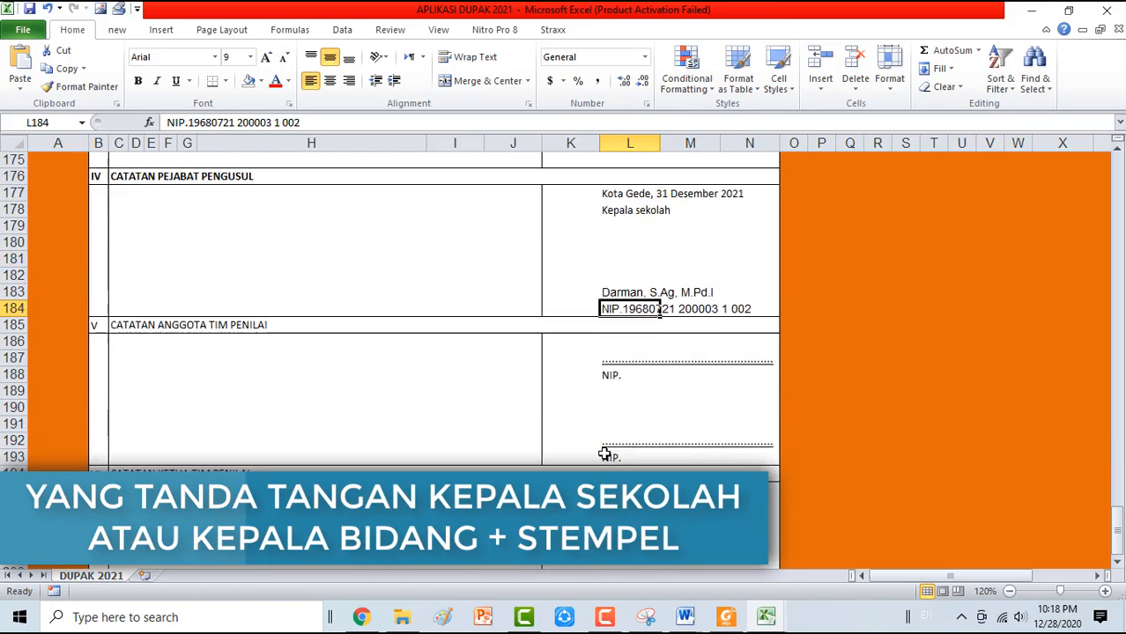
scroll(604, 453, "up", 10)
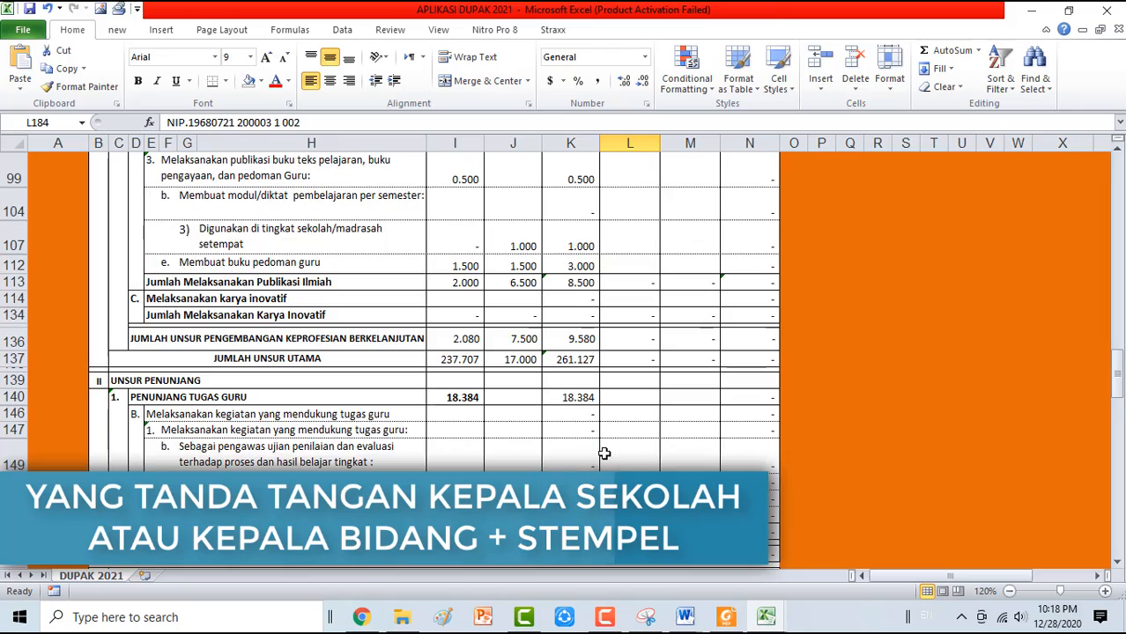
scroll(605, 454, "up", 12)
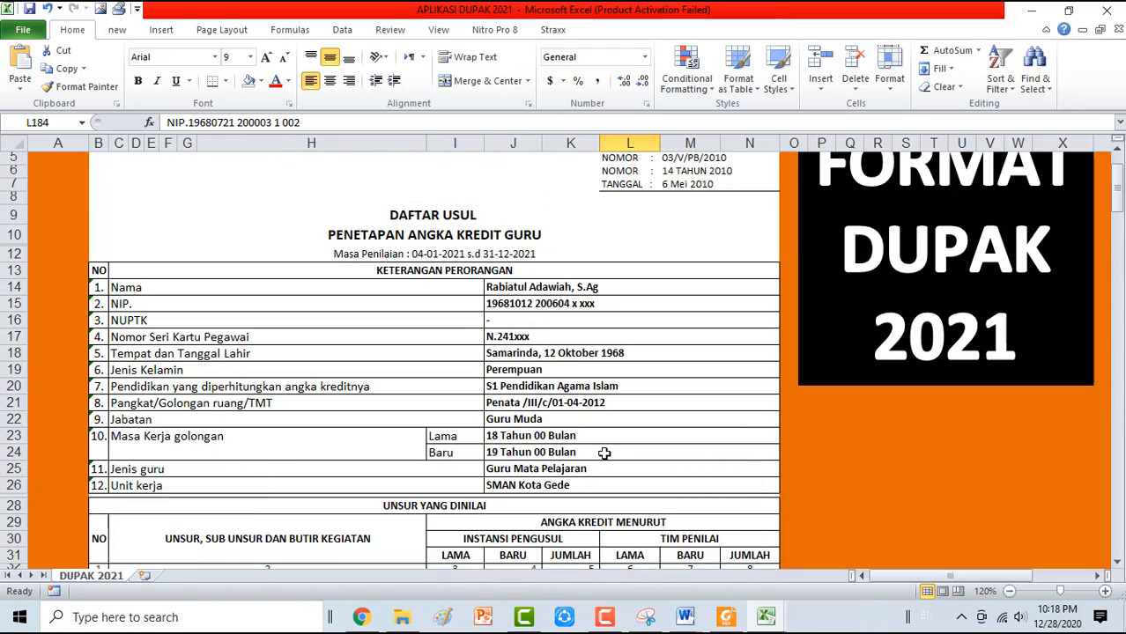
scroll(605, 453, "up", 1)
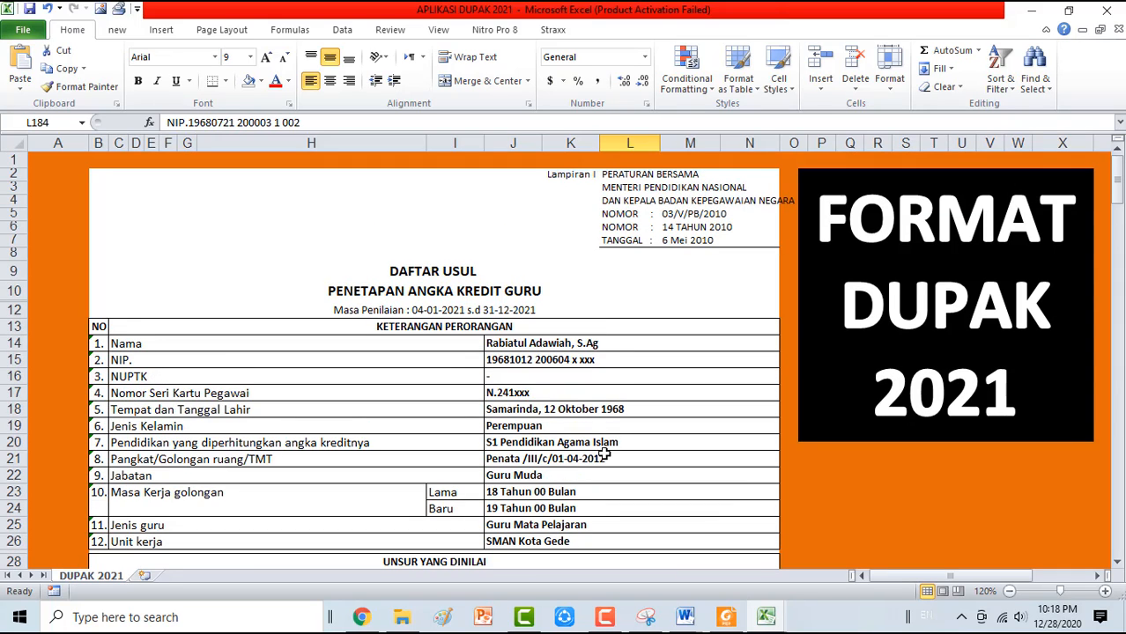